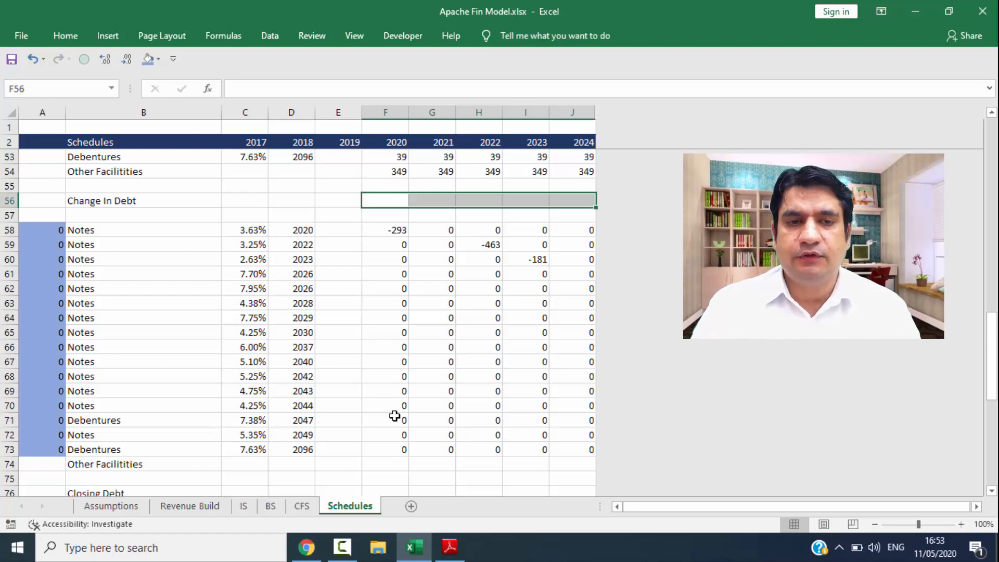
# Step: Examine the Change In Debt formulas for 2020 to 2024 in F58:J73 and the section's heading row
pyautogui.press('Down')
pyautogui.press('Down')
pyautogui.hotkey('ctrl', 'shift', 'Right')
pyautogui.hotkey('ctrl', 'shift', 'Down')
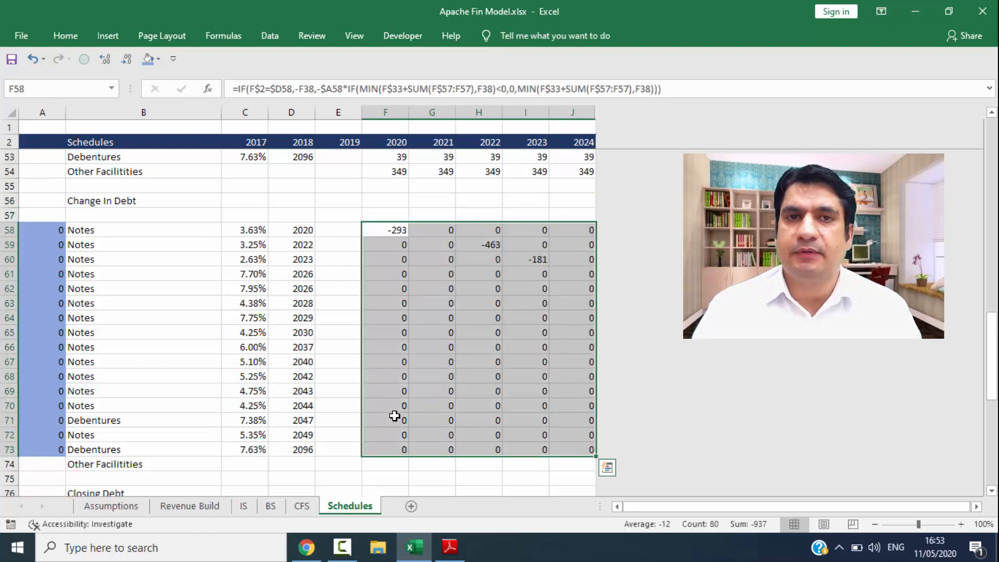
pyautogui.press('Up')
pyautogui.press('Up')
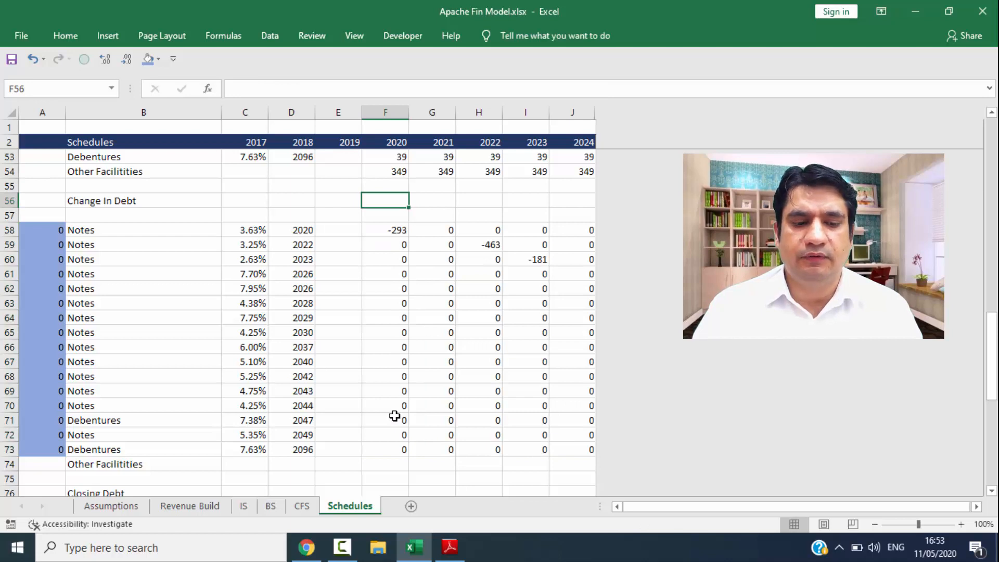
pyautogui.hotkey('shift', 'space')
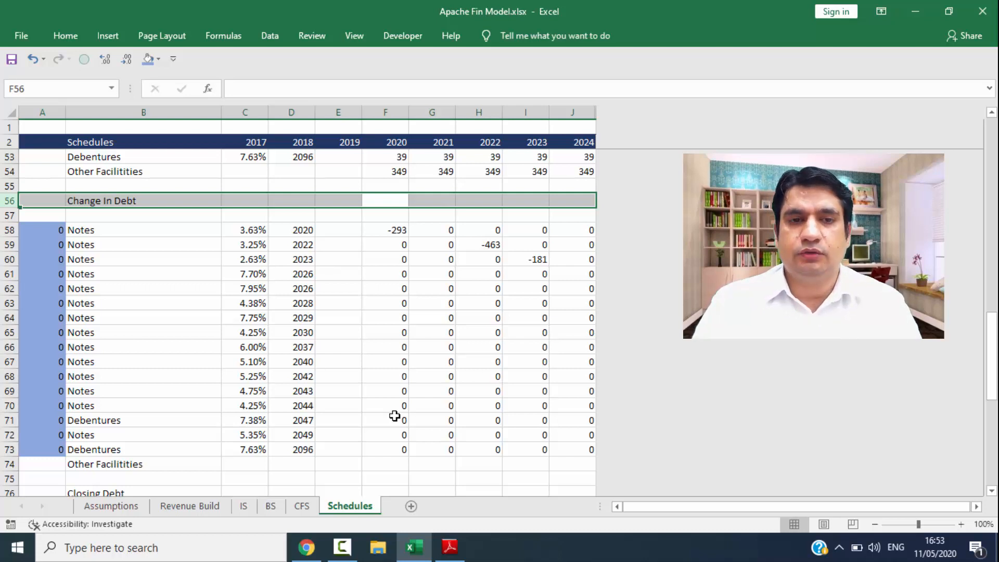
pyautogui.press('Down')
pyautogui.press('Down')
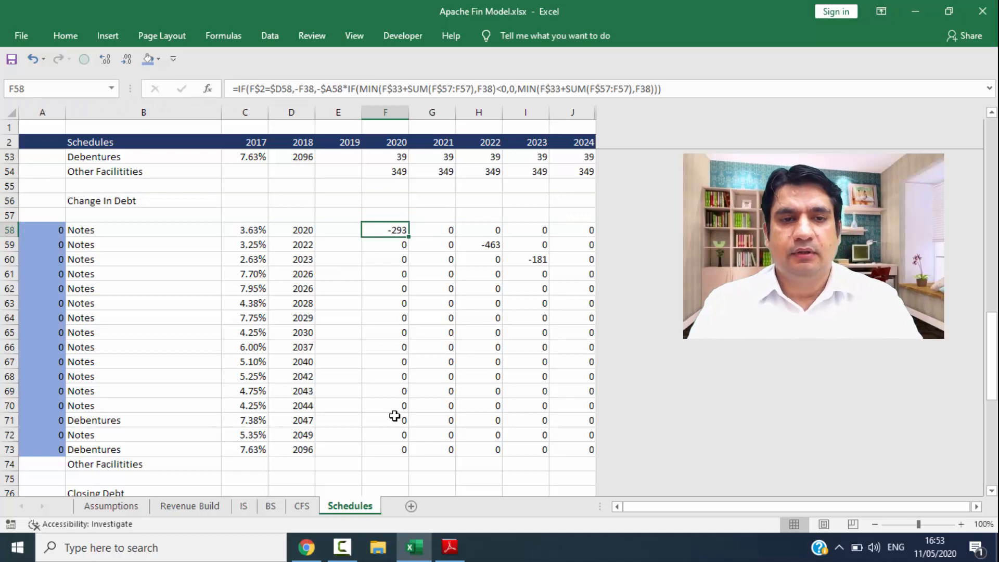
# Step: Examine the 2020 to 2024 debt balances in F38:J54, above the Change In Debt section
pyautogui.press('Up')
pyautogui.press('Up')
pyautogui.press('Up')
pyautogui.press('Up')
pyautogui.press('Up')
pyautogui.press('Up')
pyautogui.press('Up')
pyautogui.press('Up')
pyautogui.press('Up')
pyautogui.press('Up')
pyautogui.press('Up')
pyautogui.press('Up')
pyautogui.press('Up')
pyautogui.press('Up')
pyautogui.press('Up')
pyautogui.press('Up')
pyautogui.press('Up')
pyautogui.press('Up')
pyautogui.press('Up')
pyautogui.press('Up')
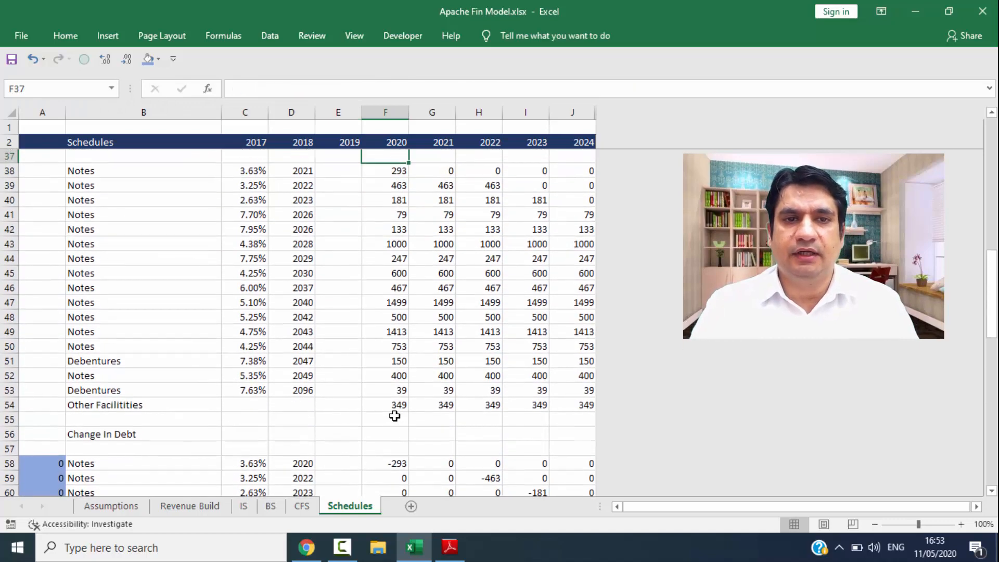
pyautogui.hotkey('shift', 'Right')
pyautogui.hotkey('shift', 'Right')
pyautogui.hotkey('shift', 'Right')
pyautogui.hotkey('shift', 'Right')
pyautogui.hotkey('ctrl', 'shift', 'Down')
pyautogui.press('Down')
pyautogui.press('Down')
pyautogui.press('Down')
pyautogui.press('Down')
pyautogui.press('Down')
pyautogui.press('Down')
pyautogui.press('Down')
pyautogui.press('Down')
pyautogui.press('Down')
pyautogui.press('Down')
pyautogui.press('Down')
pyautogui.press('Down')
pyautogui.press('Down')
pyautogui.press('Down')
pyautogui.press('Down')
pyautogui.press('Down')
pyautogui.press('Down')
pyautogui.press('Down')
pyautogui.press('Down')
pyautogui.press('Down')
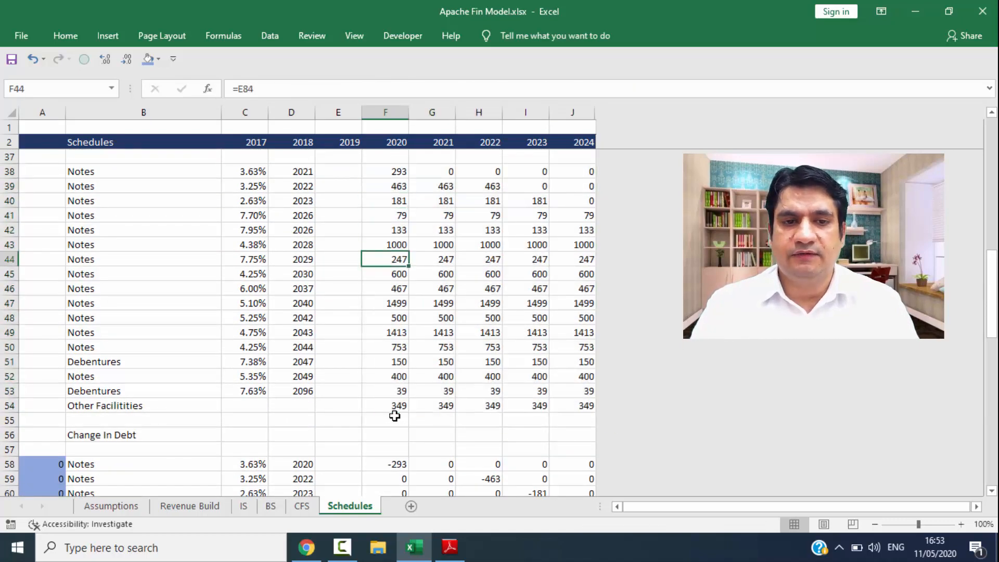
# Step: Examine the Closing Debt formulas for 2020 to 2024 in F78:J94
pyautogui.press('Down')
pyautogui.press('Down')
pyautogui.press('Down')
pyautogui.press('Down')
pyautogui.press('Down')
pyautogui.press('Down')
pyautogui.press('Down')
pyautogui.press('Down')
pyautogui.press('Down')
pyautogui.press('Down')
pyautogui.press('Down')
pyautogui.press('Down')
pyautogui.press('Down')
pyautogui.press('Down')
pyautogui.press('Down')
pyautogui.press('Down')
pyautogui.press('Down')
pyautogui.press('Down')
pyautogui.press('Down')
pyautogui.hotkey('shift', 'Right')
pyautogui.hotkey('shift', 'Right')
pyautogui.hotkey('shift', 'Right')
pyautogui.hotkey('shift', 'Right')
pyautogui.hotkey('ctrl', 'shift', 'Down')
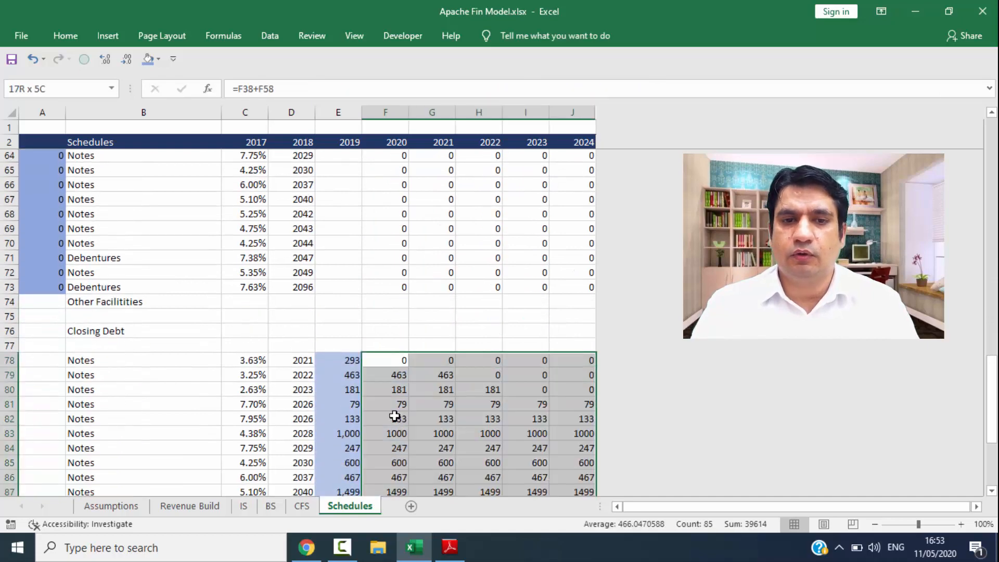
# Step: Return to the Change In Debt section and review its yearly repayment formulas in F58:J73
pyautogui.press('Up')
pyautogui.press('Up')
pyautogui.press('Up')
pyautogui.press('Up')
pyautogui.press('Up')
pyautogui.press('Up')
pyautogui.press('Up')
pyautogui.press('Up')
pyautogui.press('Up')
pyautogui.press('Up')
pyautogui.press('Up')
pyautogui.press('Up')
pyautogui.press('Up')
pyautogui.press('Up')
pyautogui.press('Up')
pyautogui.press('Up')
pyautogui.press('Up')
pyautogui.press('Up')
pyautogui.press('Up')
pyautogui.press('Up')
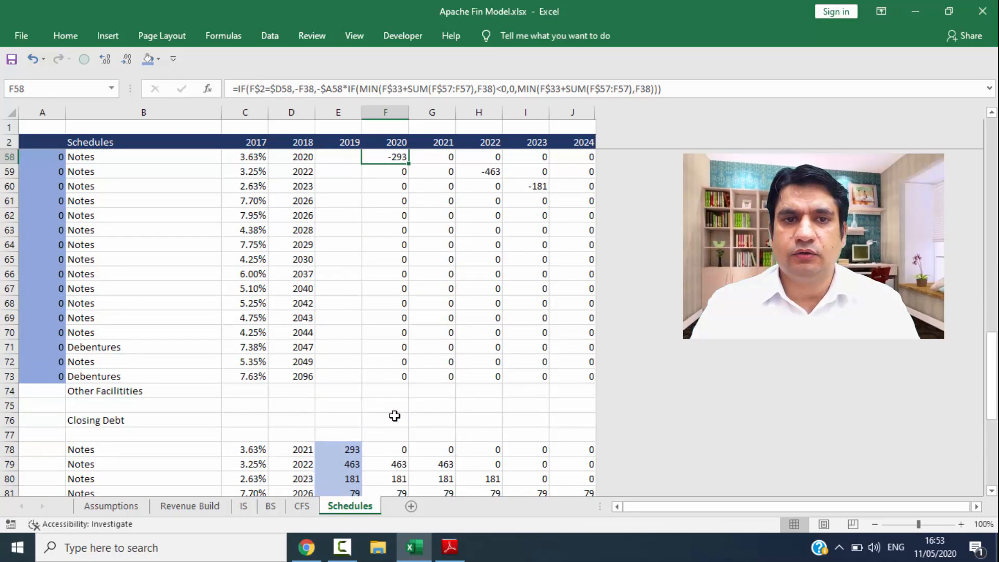
pyautogui.hotkey('shift', 'Right')
pyautogui.hotkey('shift', 'Right')
pyautogui.hotkey('shift', 'Right')
pyautogui.hotkey('shift', 'Right')
pyautogui.hotkey('ctrl', 'shift', 'Down')
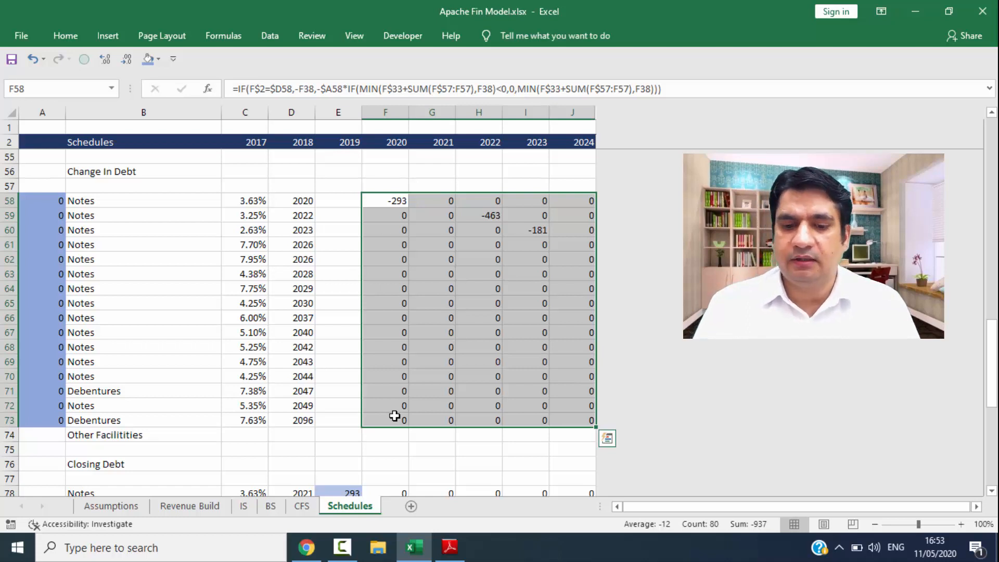
pyautogui.press('Up')
pyautogui.press('Up')
pyautogui.press('Up')
pyautogui.press('Up')
pyautogui.press('Up')
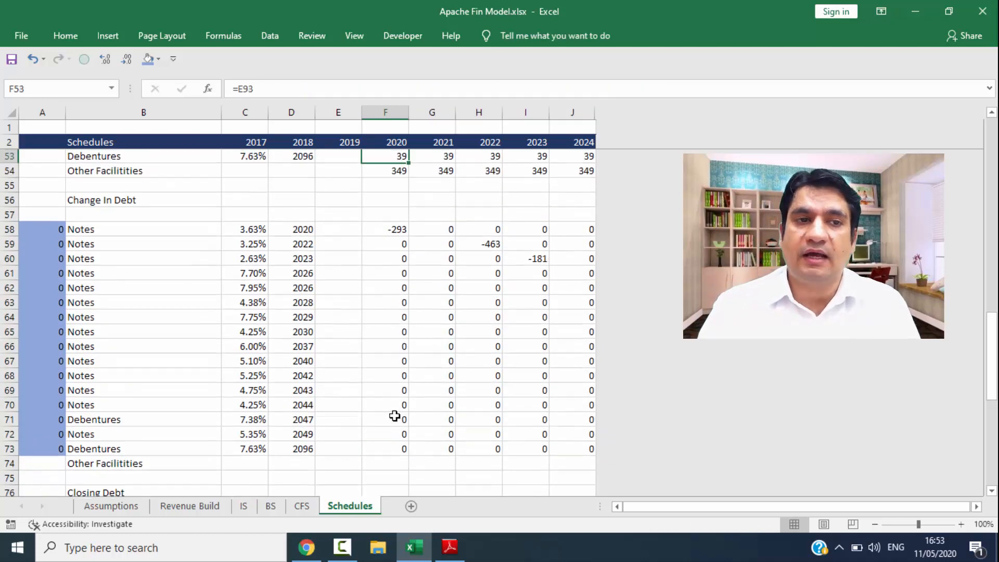
pyautogui.press('Down')
pyautogui.press('Down')
pyautogui.press('Down')
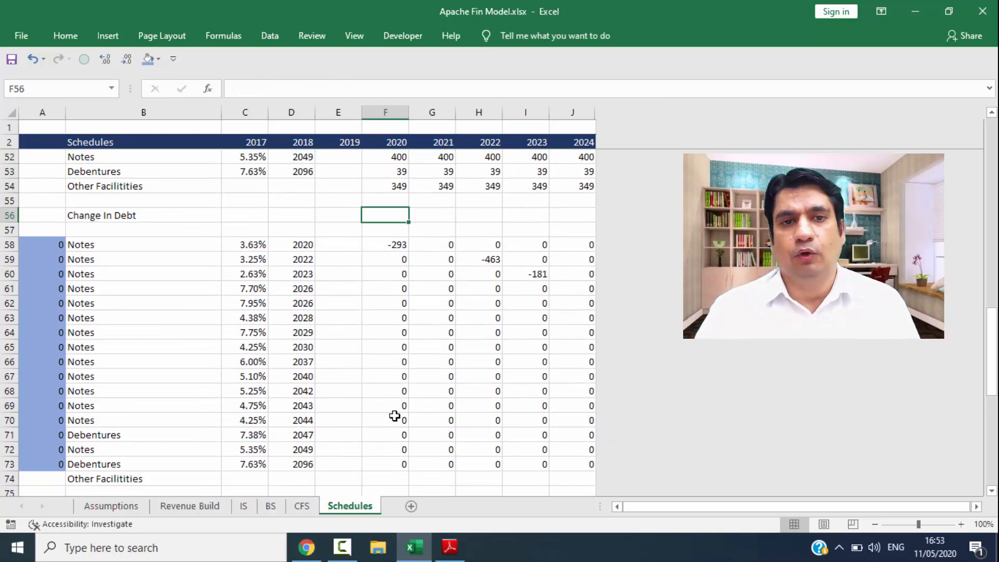
pyautogui.hotkey('shift', 'space')
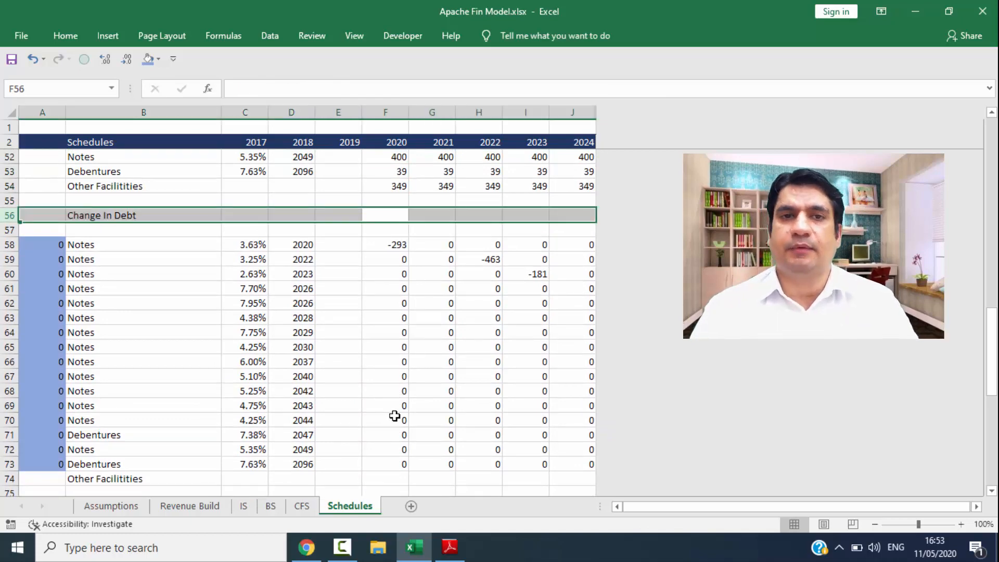
pyautogui.press('Down')
pyautogui.press('Up')
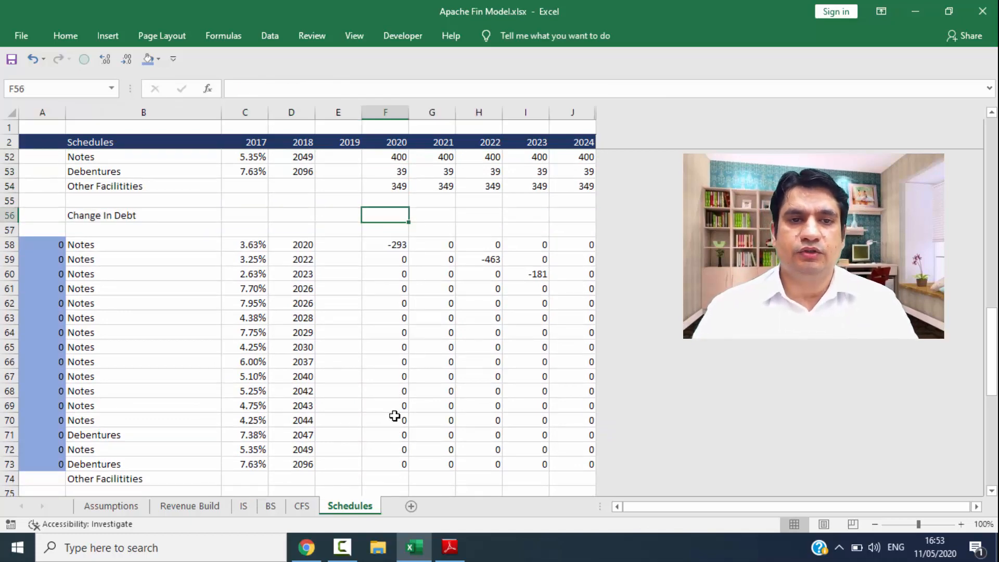
# Step: Insert two blank rows at row 77, between the Closing Debt heading and its first Notes line
pyautogui.press('Down')
pyautogui.press('Down')
pyautogui.press('Down')
pyautogui.press('Down')
pyautogui.press('Down')
pyautogui.press('Down')
pyautogui.press('Down')
pyautogui.press('Down')
pyautogui.press('Down')
pyautogui.press('Down')
pyautogui.press('Down')
pyautogui.press('Down')
pyautogui.press('Down')
pyautogui.press('Down')
pyautogui.press('Down')
pyautogui.press('Down')
pyautogui.press('Down')
pyautogui.press('Down')
pyautogui.press('Down')
pyautogui.press('Down')
pyautogui.press('Left')
pyautogui.press('Left')
pyautogui.press('Left')
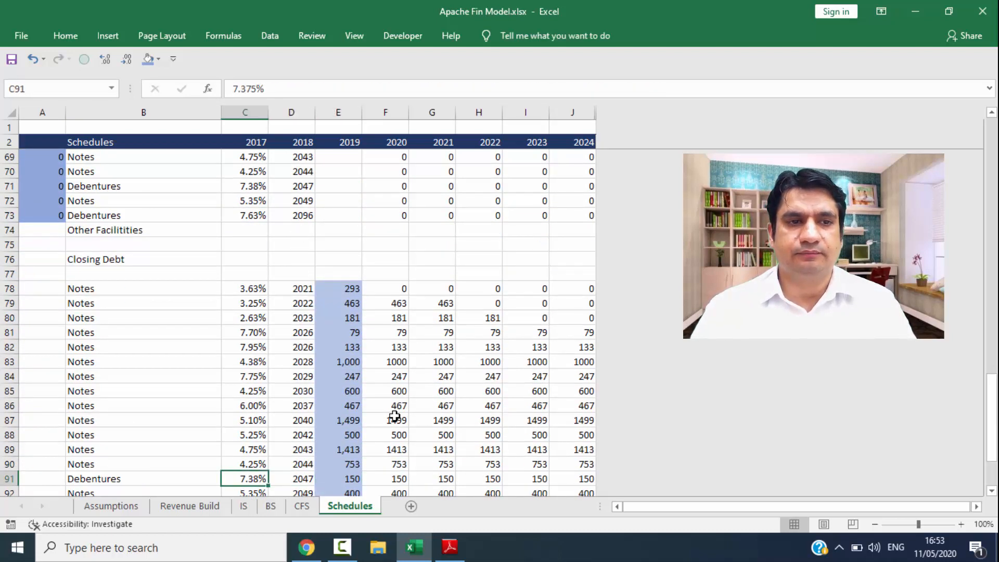
pyautogui.press('Left')
pyautogui.press('Up')
pyautogui.press('Up')
pyautogui.press('Up')
pyautogui.press('Up')
pyautogui.press('Up')
pyautogui.press('Up')
pyautogui.press('Up')
pyautogui.press('Up')
pyautogui.press('Up')
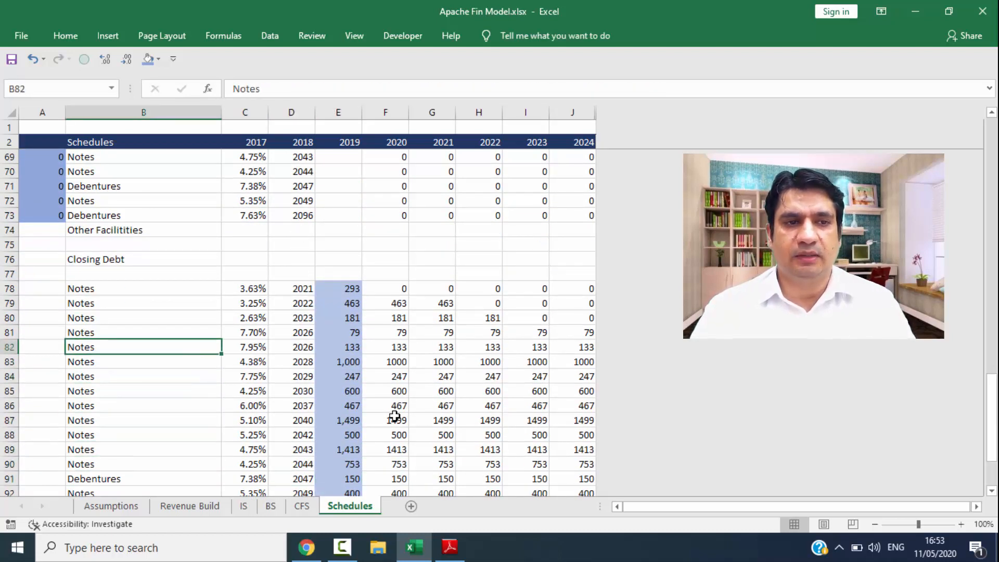
pyautogui.press('Up')
pyautogui.press('Up')
pyautogui.press('Up')
pyautogui.press('Up')
pyautogui.press('Up')
pyautogui.hotkey('shift', 'space')
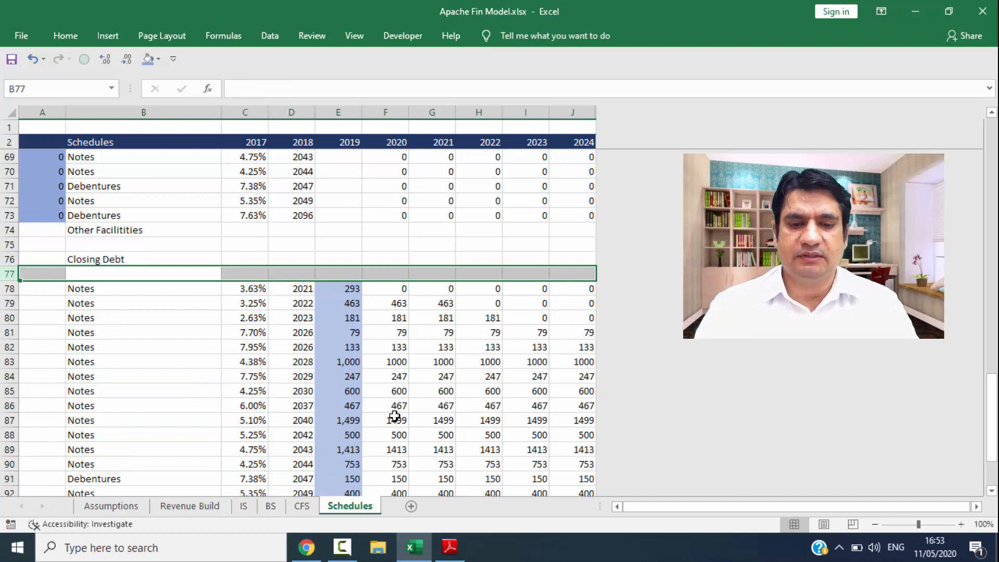
pyautogui.hotkey('alt', 'i')
pyautogui.press('r')
pyautogui.hotkey('alt', 'i')
pyautogui.press('r')
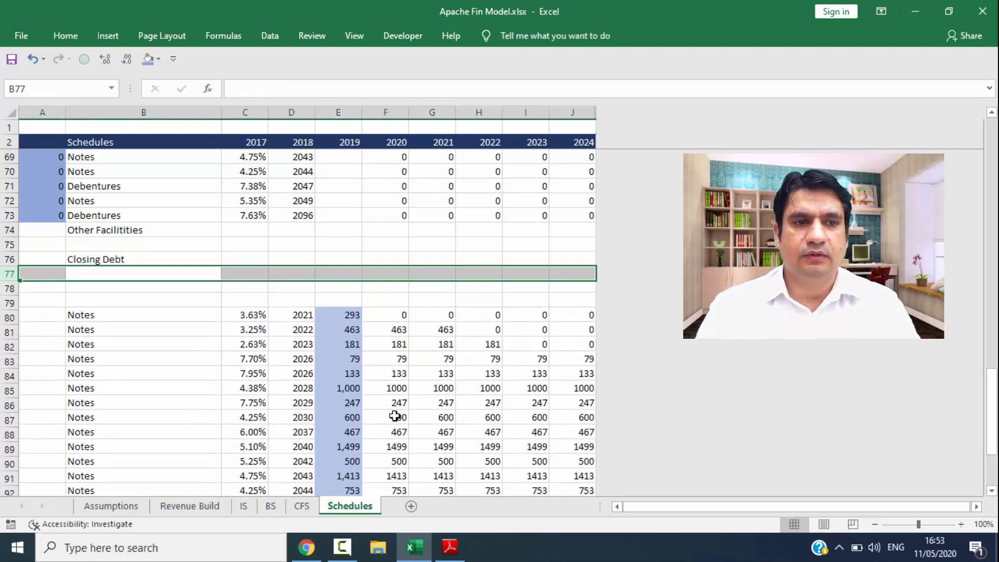
# Step: Enter the label Bank Loan in cell B78 under the Closing Debt heading
pyautogui.press('Down')
pyautogui.write('Ba')
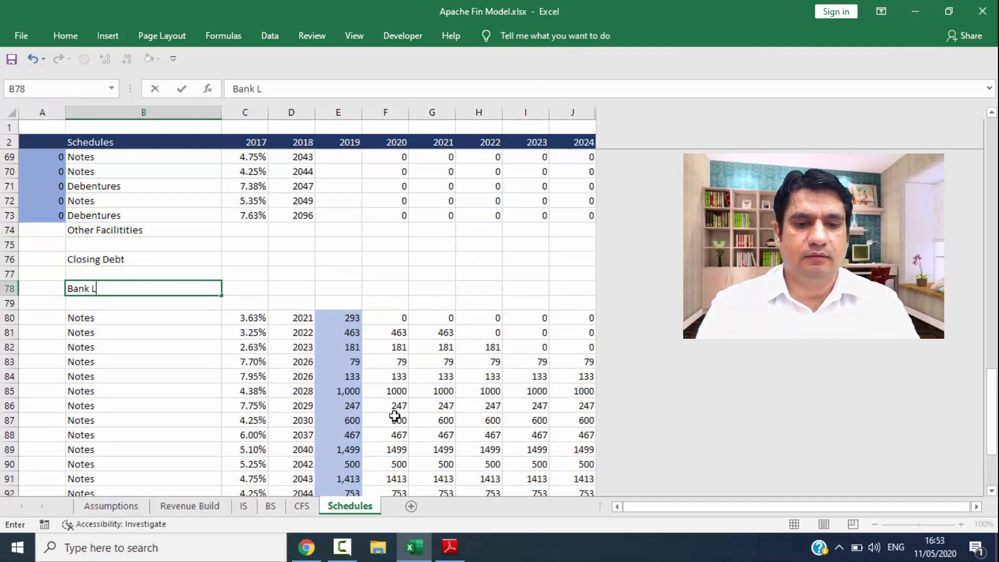
pyautogui.hotkey('ctrl', 'Return')
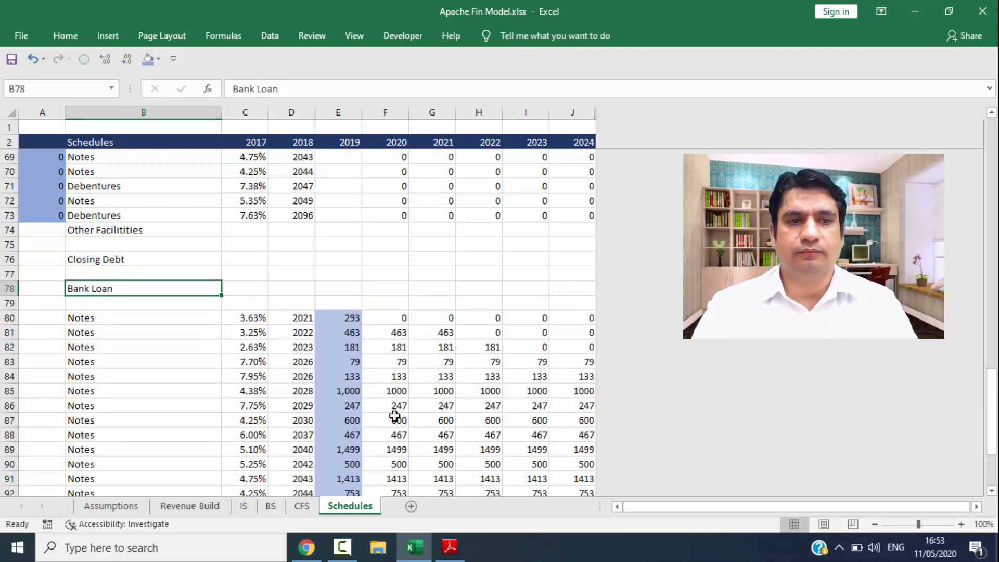
# Step: Enter 0 as the 2019 closing balance for Bank Loan in E78 and shade the cell blue as an input
pyautogui.press('Up')
pyautogui.press('Down')
pyautogui.press('Right')
pyautogui.press('Right')
pyautogui.press('Right')
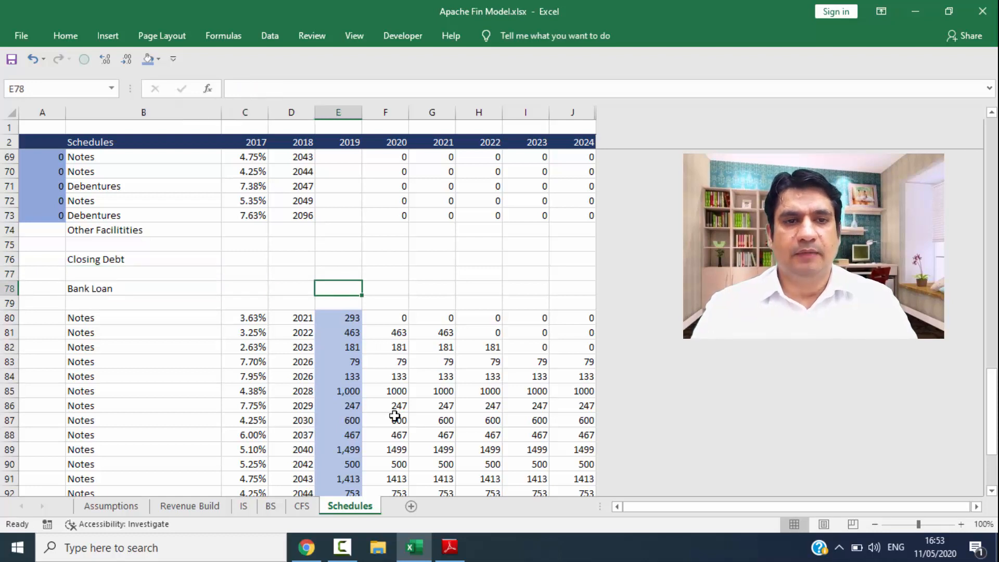
pyautogui.write('0')
pyautogui.hotkey('ctrl', 'Return')
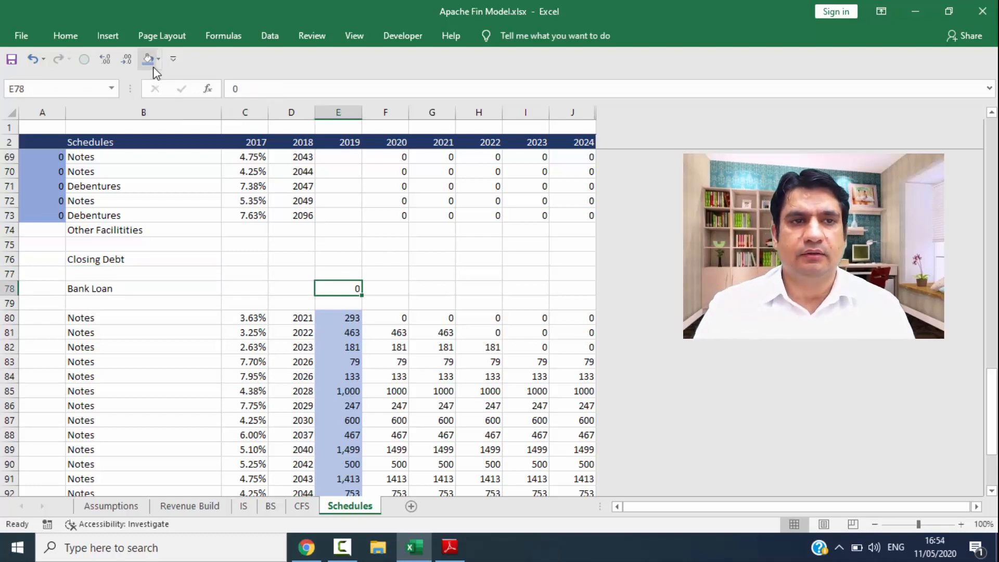
pyautogui.click(147, 60)
# Step: Insert two blank rows at row 57, directly under the Change In Debt heading
pyautogui.press('Up')
pyautogui.press('Up')
pyautogui.press('Up')
pyautogui.press('Up')
pyautogui.press('Up')
pyautogui.press('Up')
pyautogui.press('Up')
pyautogui.press('Up')
pyautogui.press('Up')
pyautogui.press('Up')
pyautogui.press('Up')
pyautogui.press('Up')
pyautogui.press('Up')
pyautogui.press('Up')
pyautogui.press('Up')
pyautogui.press('Up')
pyautogui.press('Up')
pyautogui.press('Up')
pyautogui.press('Up')
pyautogui.press('Up')
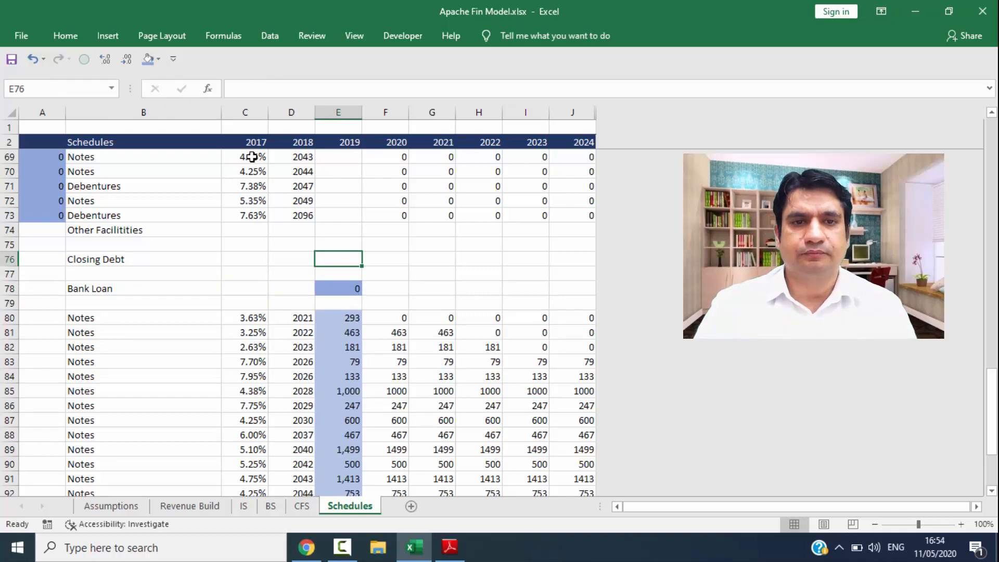
pyautogui.press('Down')
pyautogui.press('Down')
pyautogui.press('Down')
pyautogui.press('Down')
pyautogui.press('Down')
pyautogui.press('Down')
pyautogui.press('Down')
pyautogui.press('Down')
pyautogui.press('Down')
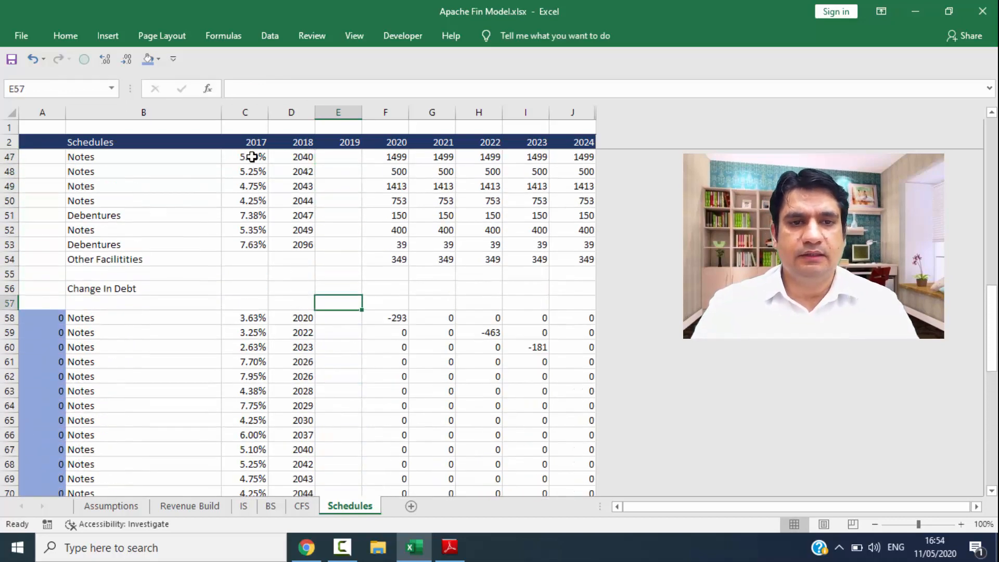
pyautogui.hotkey('shift', 'space')
pyautogui.hotkey('ctrl', 'shift', '=')
pyautogui.hotkey('ctrl', 'shift', '=')
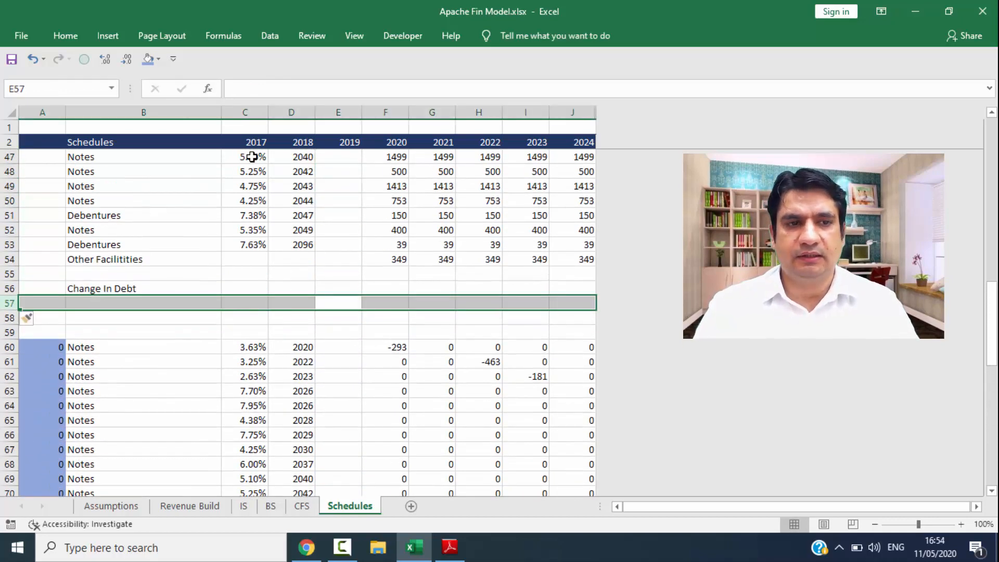
# Step: Abandon the label started in B57 and undo both row insertions under the Change In Debt heading
pyautogui.press('Down')
pyautogui.press('Left')
pyautogui.press('Left')
pyautogui.press('Left')
pyautogui.press('Up')
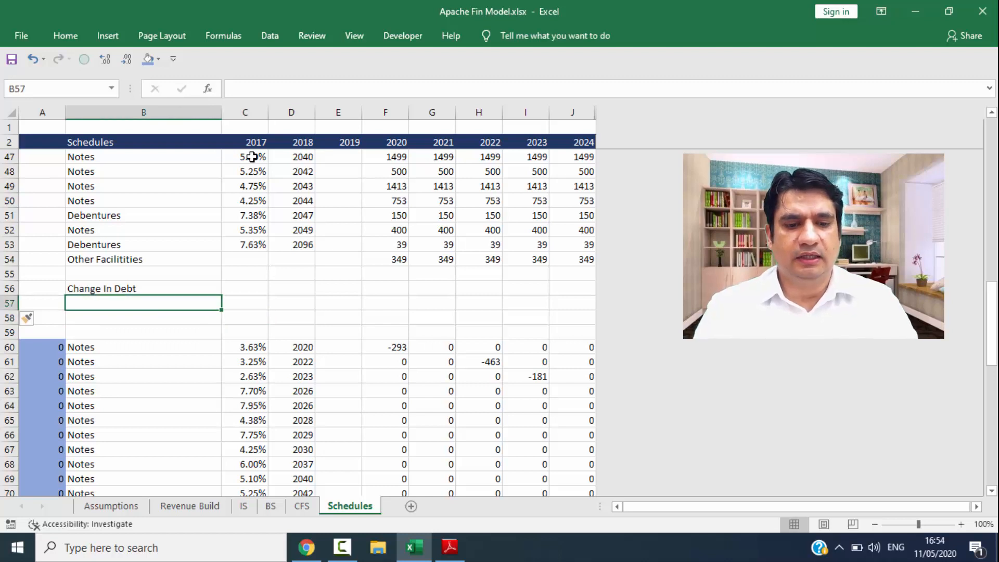
pyautogui.write('Ban')
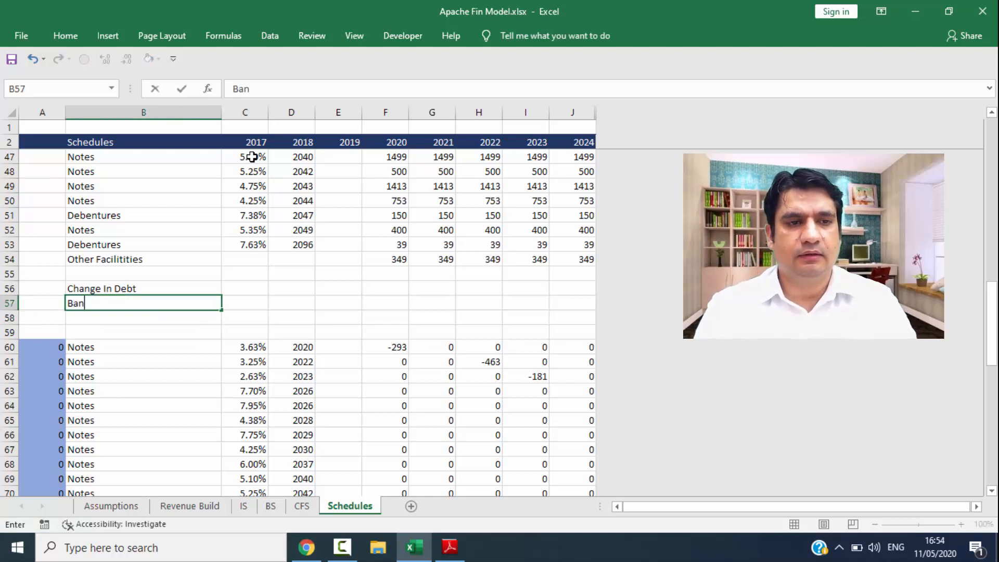
pyautogui.press('Escape')
pyautogui.hotkey('ctrl', 'z')
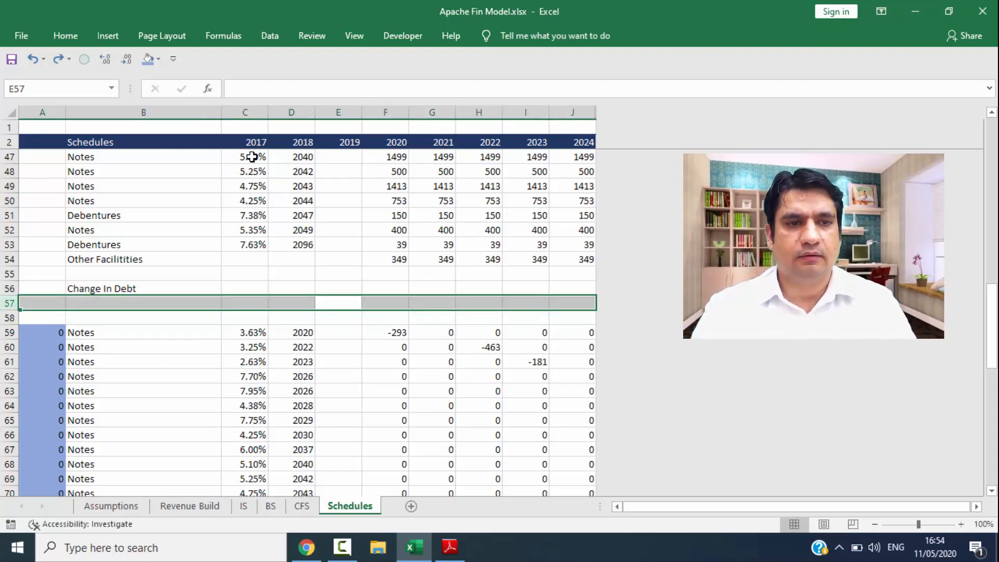
pyautogui.hotkey('ctrl', 'z')
# Step: Insert two blank rows at row 57, between the Change In Debt heading and its first Notes line
pyautogui.hotkey('alt', 'i')
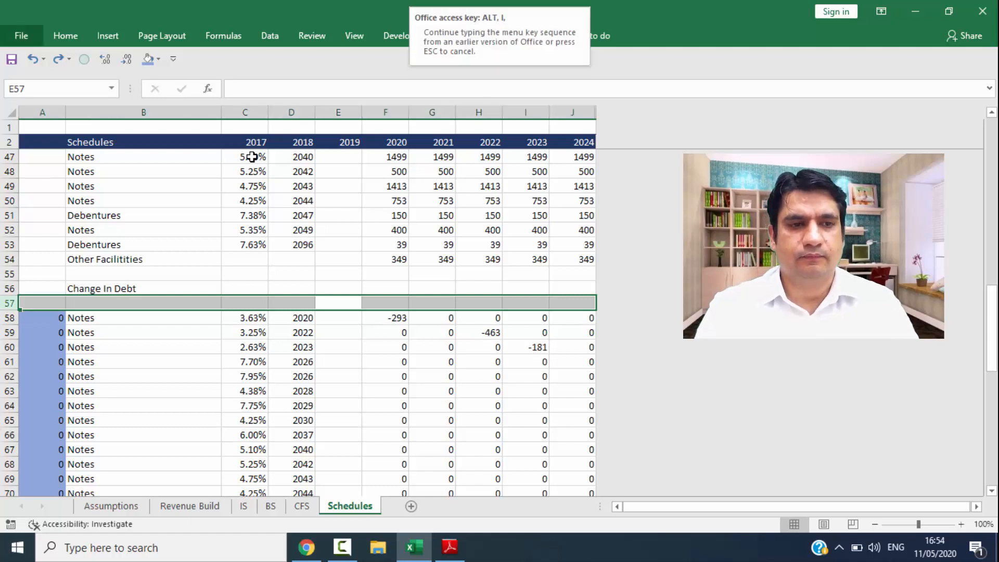
pyautogui.press('r')
pyautogui.hotkey('alt', 'i')
pyautogui.press('r')
# Step: Enter the label Bank Loan in cell B57 under the Change In Debt heading
pyautogui.press('Left')
pyautogui.press('Left')
pyautogui.press('Left')
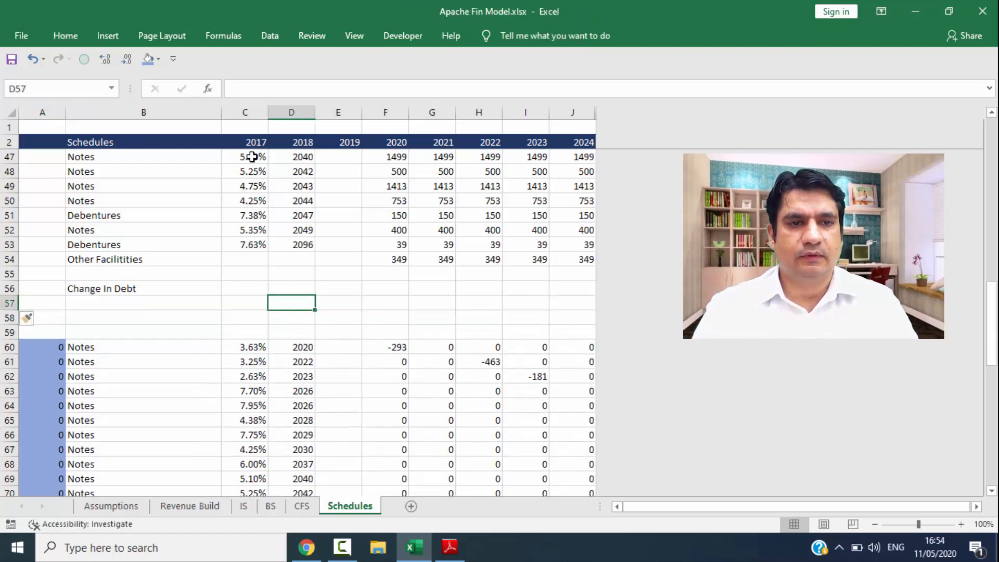
pyautogui.write('Bank')
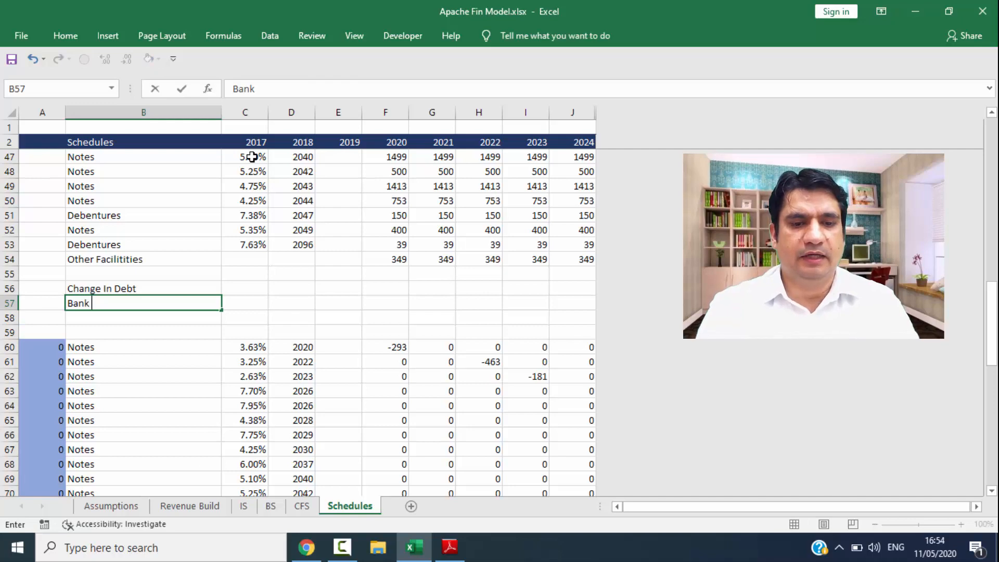
pyautogui.press('Right')
pyautogui.press('Right')
pyautogui.press('Right')
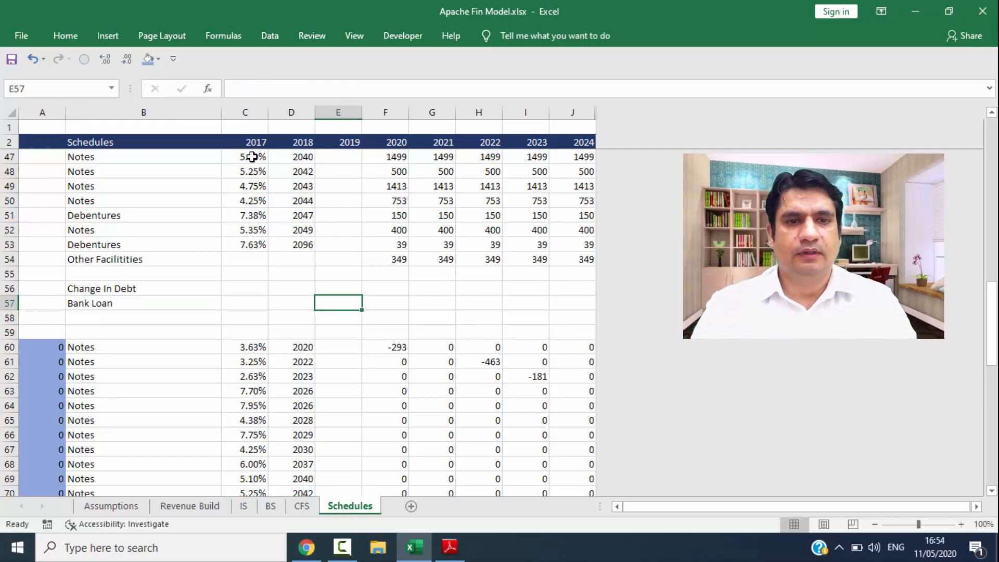
# Step: Insert two blank rows at row 37, between the Opening Debt heading and its first Notes line
pyautogui.press('Right')
pyautogui.press('Up')
pyautogui.press('Up')
pyautogui.press('Up')
pyautogui.press('Up')
pyautogui.press('Up')
pyautogui.press('Up')
pyautogui.press('Up')
pyautogui.press('Up')
pyautogui.press('Up')
pyautogui.press('Up')
pyautogui.press('Up')
pyautogui.press('Up')
pyautogui.press('Up')
pyautogui.press('Up')
pyautogui.press('Up')
pyautogui.press('Up')
pyautogui.press('Up')
pyautogui.press('Up')
pyautogui.press('Up')
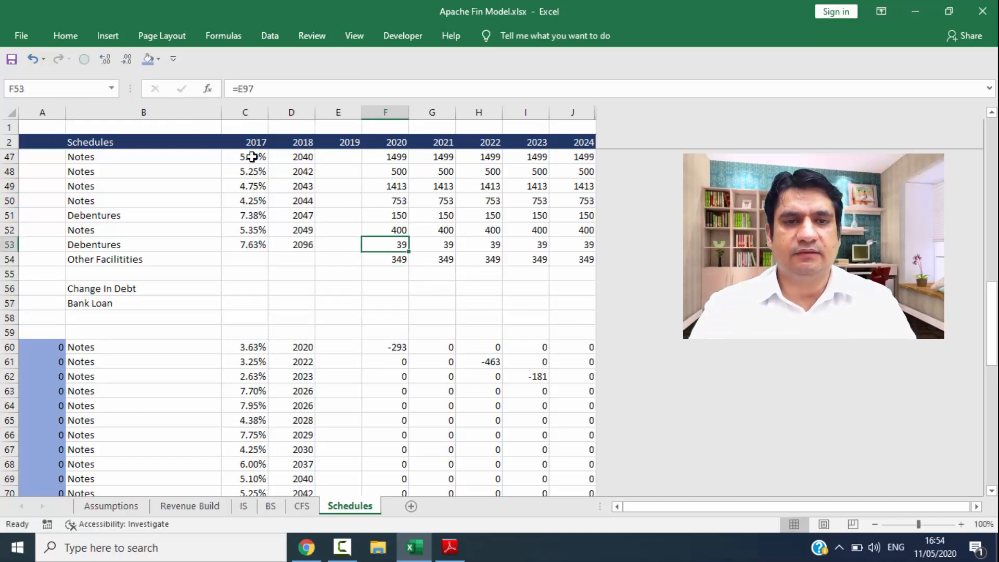
pyautogui.press('Up')
pyautogui.press('Up')
pyautogui.press('Up')
pyautogui.press('Up')
pyautogui.press('Up')
pyautogui.press('Up')
pyautogui.press('Up')
pyautogui.press('Up')
pyautogui.press('Up')
pyautogui.press('Down')
pyautogui.press('Down')
pyautogui.press('Down')
pyautogui.press('Down')
pyautogui.press('Down')
pyautogui.press('Down')
pyautogui.press('Down')
pyautogui.press('Down')
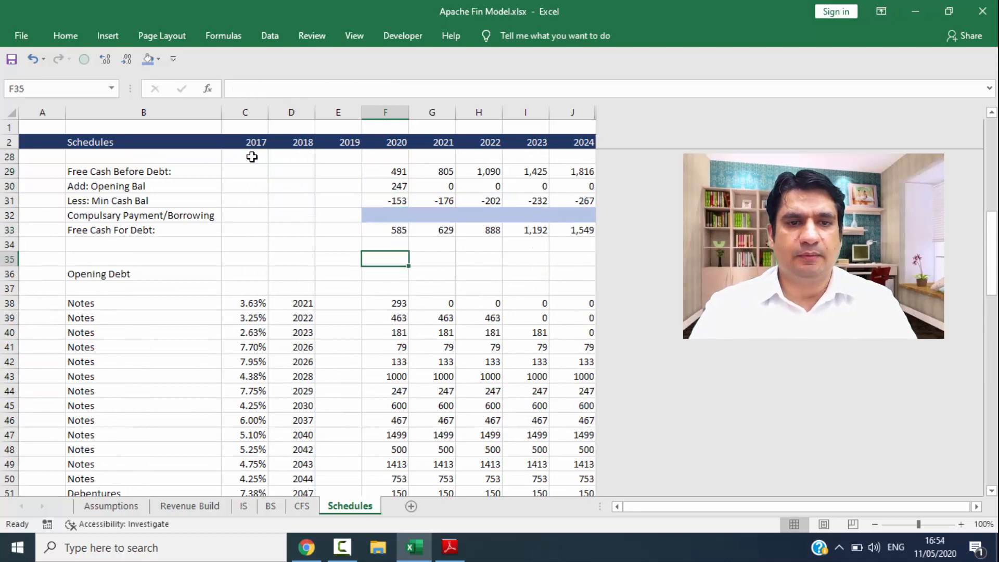
pyautogui.hotkey('shift', 'space')
pyautogui.hotkey('ctrl', '+')
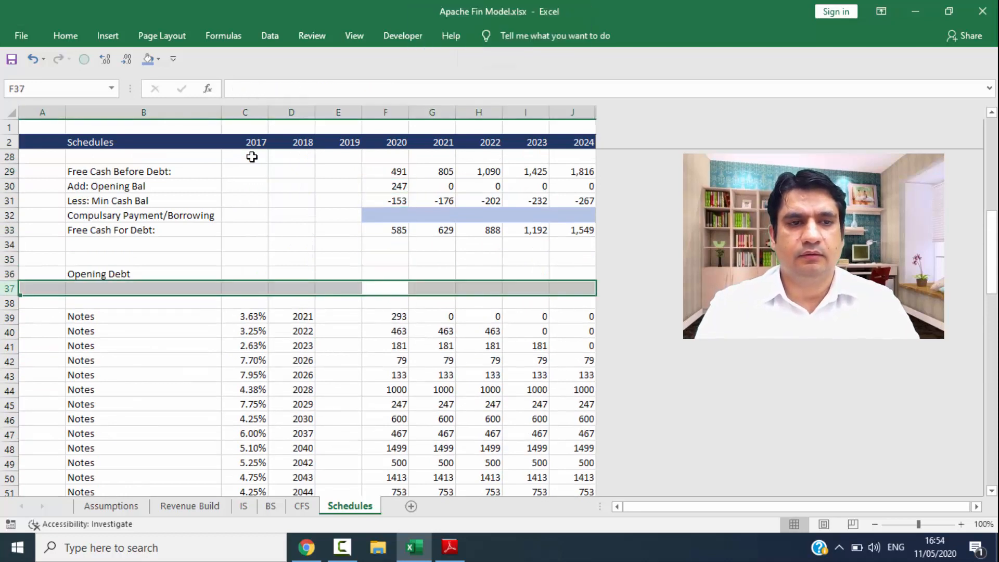
pyautogui.hotkey('ctrl', '+')
# Step: Enter the label Bank Loan in cell B37 under the Opening Debt heading
pyautogui.press('Left')
pyautogui.press('Left')
pyautogui.press('Left')
pyautogui.press('Left')
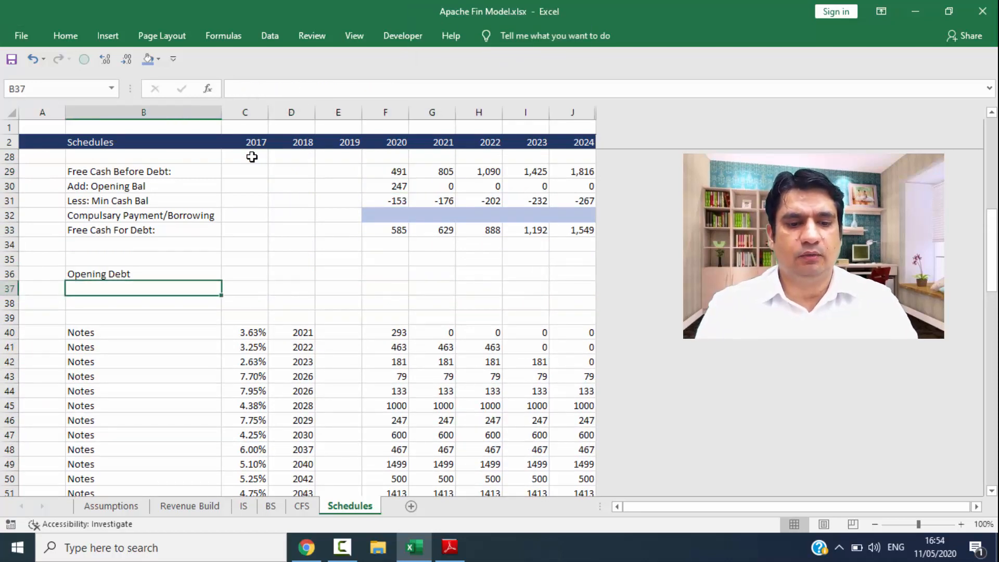
pyautogui.write('Bank Loan')
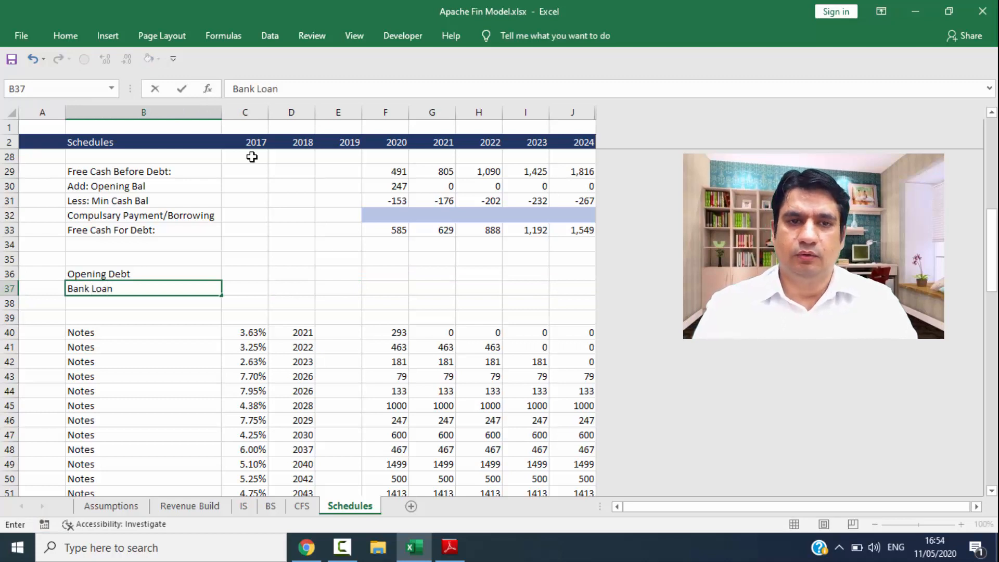
pyautogui.press('Right')
# Step: Link the 2020 opening Bank Loan in F37 to the 2019 closing Bank Loan balance with the formula =E82
pyautogui.press('Right')
pyautogui.press('Right')
pyautogui.press('Right')
pyautogui.write('=')
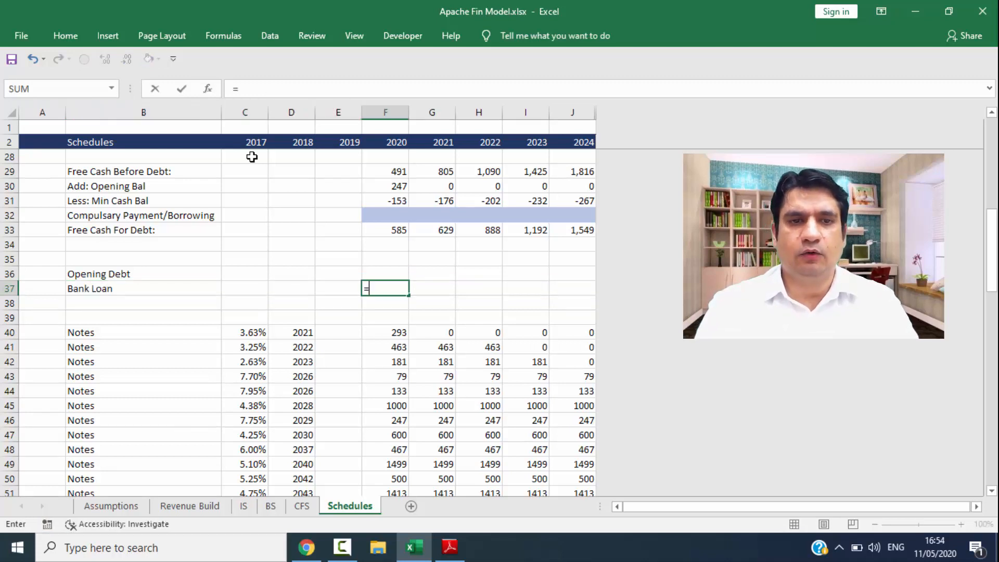
pyautogui.press('Left')
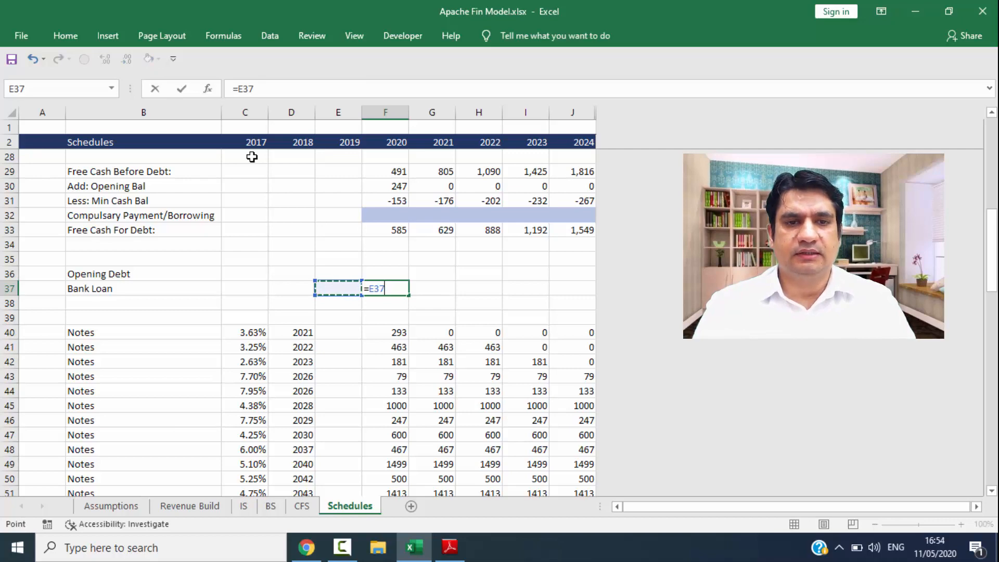
pyautogui.press('Down')
pyautogui.press('Down')
pyautogui.press('Down')
pyautogui.press('Down')
pyautogui.press('Down')
pyautogui.press('Down')
pyautogui.press('Down')
pyautogui.press('Down')
pyautogui.press('Down')
pyautogui.press('Down')
pyautogui.press('Down')
pyautogui.press('Down')
pyautogui.press('Down')
pyautogui.press('Down')
pyautogui.press('Down')
pyautogui.press('Down')
pyautogui.press('Down')
pyautogui.press('Down')
pyautogui.press('Down')
pyautogui.press('Down')
pyautogui.press('Down')
pyautogui.press('Down')
pyautogui.press('Down')
pyautogui.press('Down')
pyautogui.press('Down')
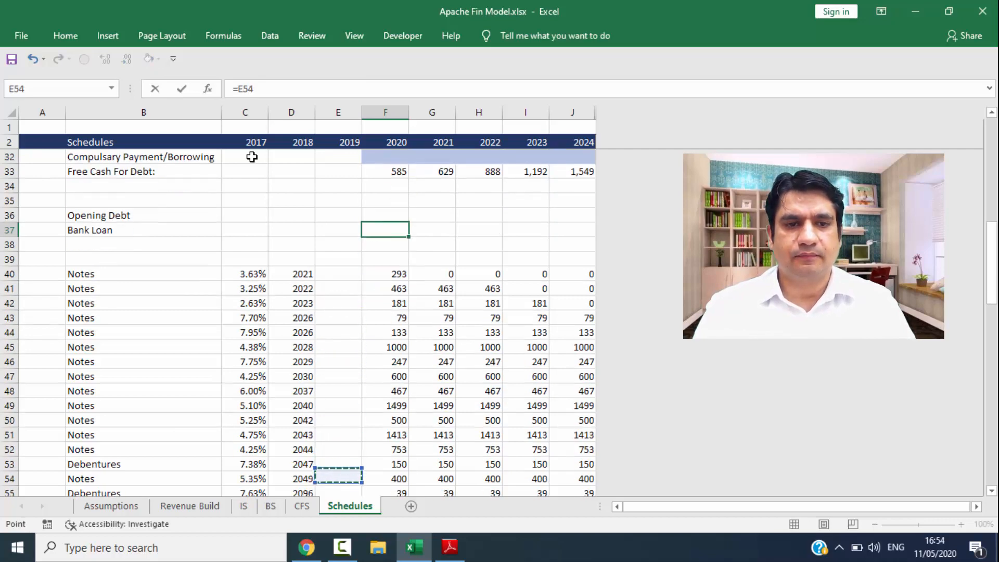
pyautogui.press('Down')
pyautogui.press('Down')
pyautogui.press('Down')
pyautogui.press('Down')
pyautogui.press('Down')
pyautogui.press('Down')
pyautogui.press('Down')
pyautogui.press('Down')
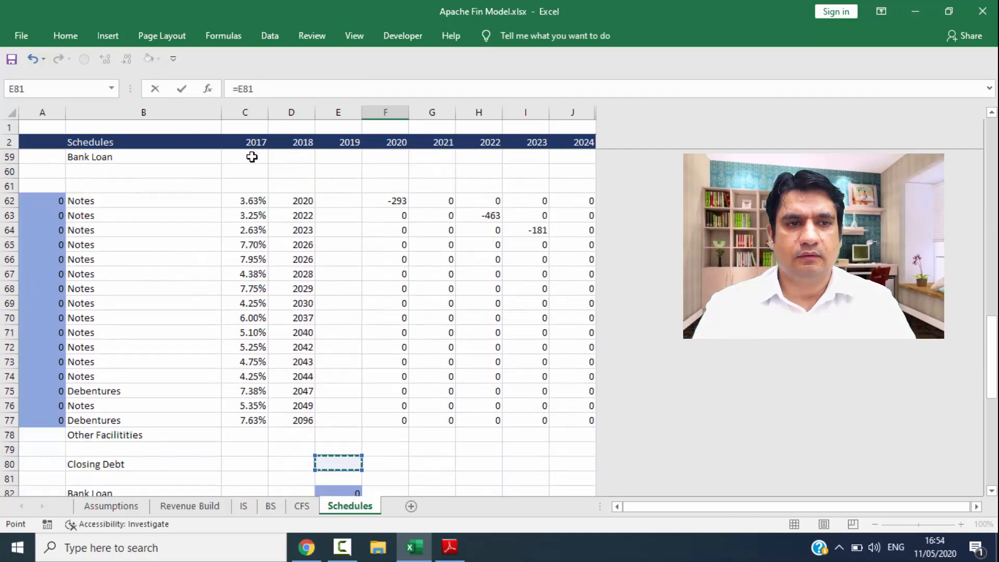
pyautogui.press('Up')
pyautogui.press('Up')
pyautogui.press('Up')
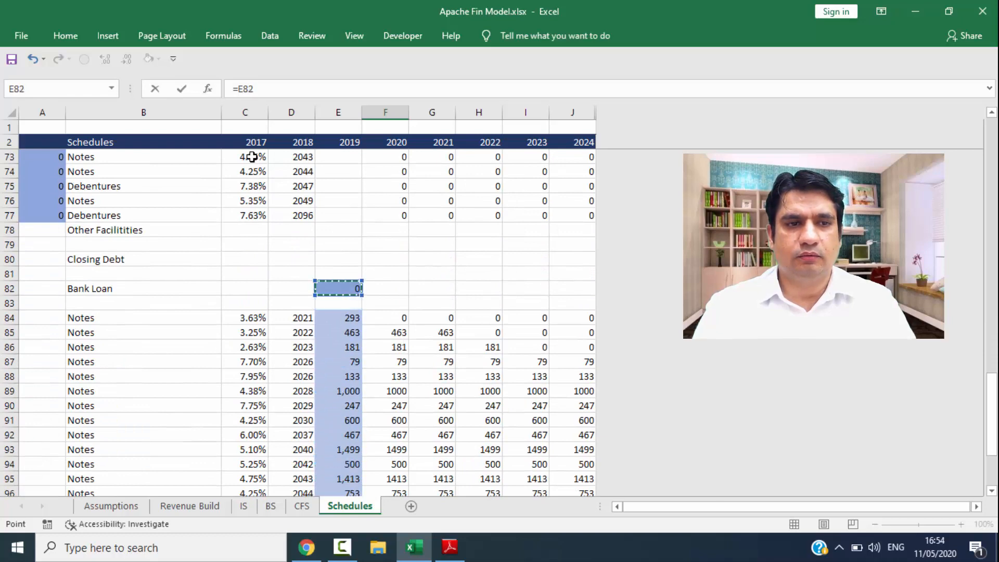
pyautogui.press('Return')
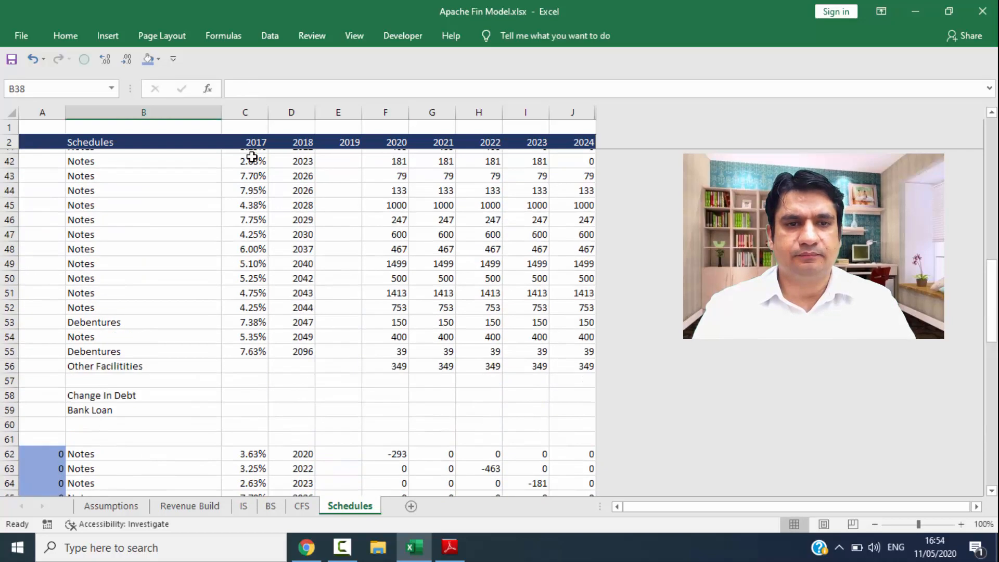
# Step: Delete the surplus blank row 38 beneath the Bank Loan line in the Opening Debt section
pyautogui.press('Up')
pyautogui.press('Up')
pyautogui.press('Up')
pyautogui.press('Down')
pyautogui.press('Down')
pyautogui.press('Down')
pyautogui.hotkey('shift', 'space')
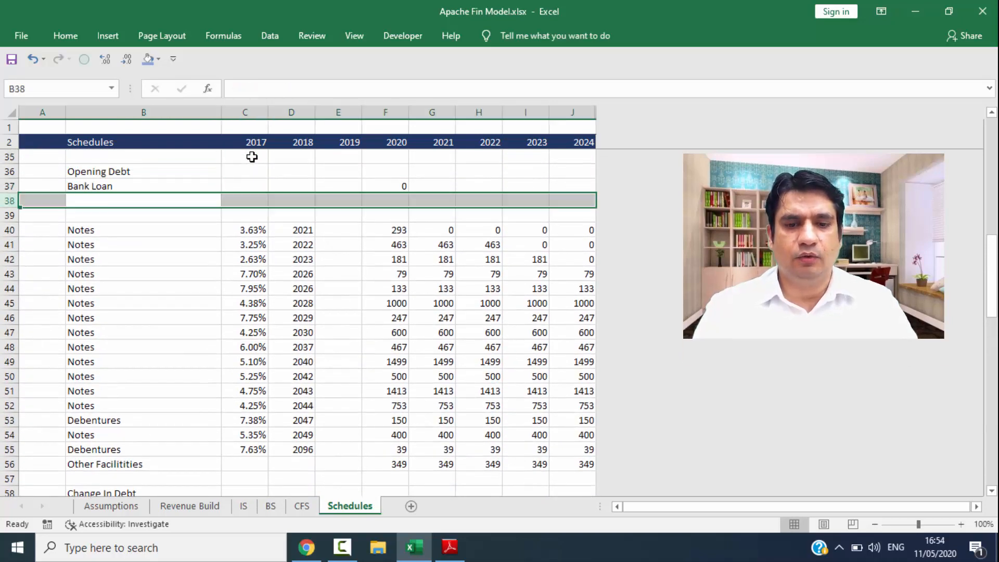
# Step: Delete the surplus blank row 59 beneath the Bank Loan line in the Change In Debt section
pyautogui.press('Down')
pyautogui.press('Down')
pyautogui.press('Down')
pyautogui.press('Down')
pyautogui.press('Down')
pyautogui.press('Down')
pyautogui.press('Down')
pyautogui.press('Down')
pyautogui.press('Down')
pyautogui.press('Down')
pyautogui.press('Down')
pyautogui.press('Down')
pyautogui.press('Down')
pyautogui.press('Down')
pyautogui.press('Down')
pyautogui.press('Down')
pyautogui.press('Down')
pyautogui.press('Down')
pyautogui.press('Down')
pyautogui.press('Down')
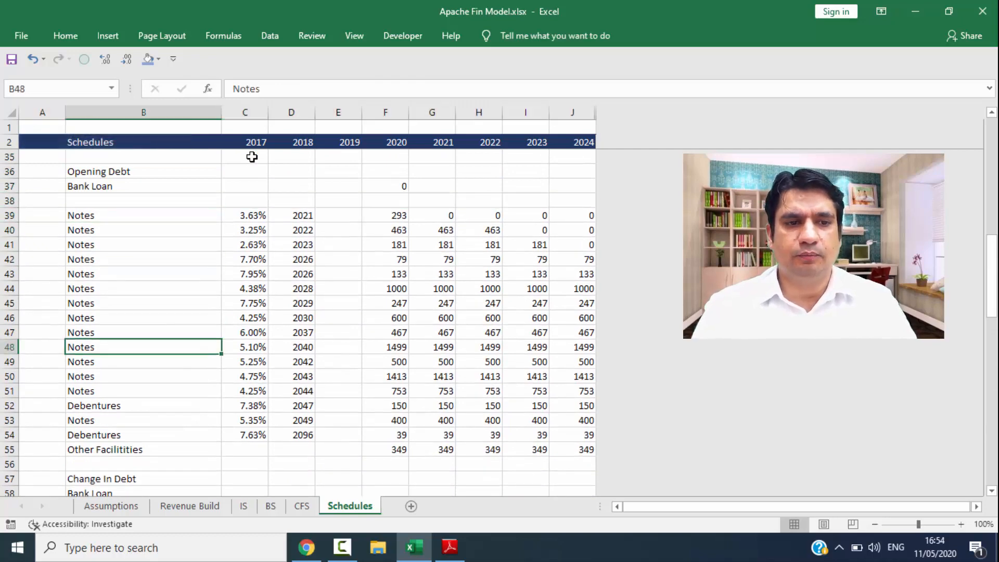
pyautogui.press('Up')
pyautogui.press('Up')
pyautogui.press('Up')
pyautogui.press('Up')
pyautogui.press('Up')
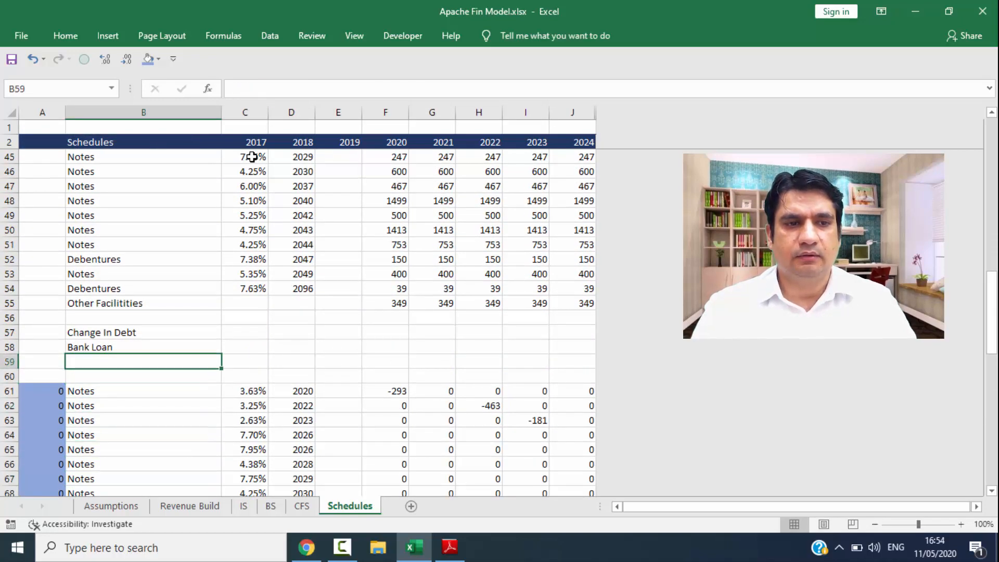
pyautogui.hotkey('shift', 'space')
pyautogui.hotkey('ctrl', '-')
pyautogui.press('Down')
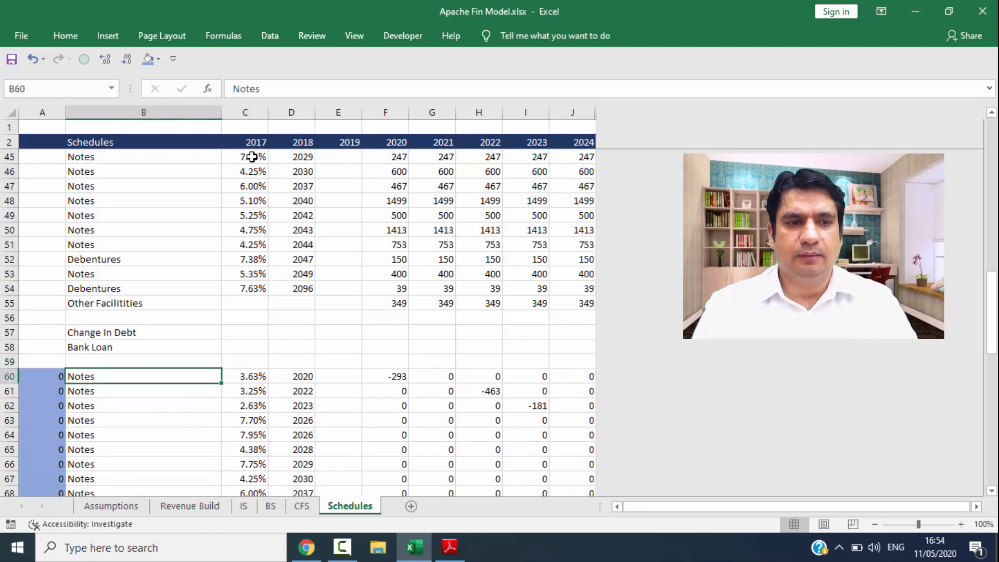
# Step: Review the Bank Loan lines and blank row spacing across the Change In Debt, Closing Debt and Opening Debt sections
pyautogui.press('Up')
pyautogui.press('Up')
pyautogui.press('Down')
pyautogui.press('Down')
pyautogui.press('Down')
pyautogui.press('Down')
pyautogui.press('Down')
pyautogui.press('Down')
pyautogui.press('Down')
pyautogui.press('Down')
pyautogui.press('Down')
pyautogui.press('Down')
pyautogui.press('Down')
pyautogui.press('Down')
pyautogui.press('Down')
pyautogui.press('Down')
pyautogui.press('Down')
pyautogui.press('Down')
pyautogui.press('Down')
pyautogui.press('Down')
pyautogui.press('Down')
pyautogui.press('Down')
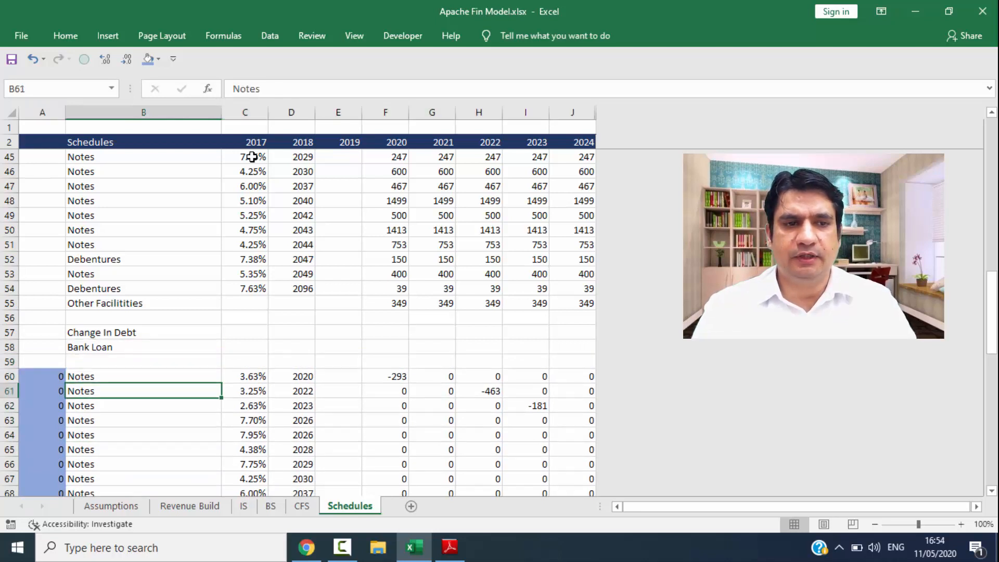
pyautogui.press('Down')
pyautogui.press('Down')
pyautogui.press('Down')
pyautogui.press('Down')
pyautogui.press('Down')
pyautogui.press('Down')
pyautogui.press('Down')
pyautogui.press('Down')
pyautogui.press('Down')
pyautogui.press('Down')
pyautogui.press('Up')
pyautogui.press('Up')
pyautogui.press('Up')
pyautogui.press('Up')
pyautogui.press('Up')
pyautogui.press('Up')
pyautogui.press('Up')
pyautogui.press('Up')
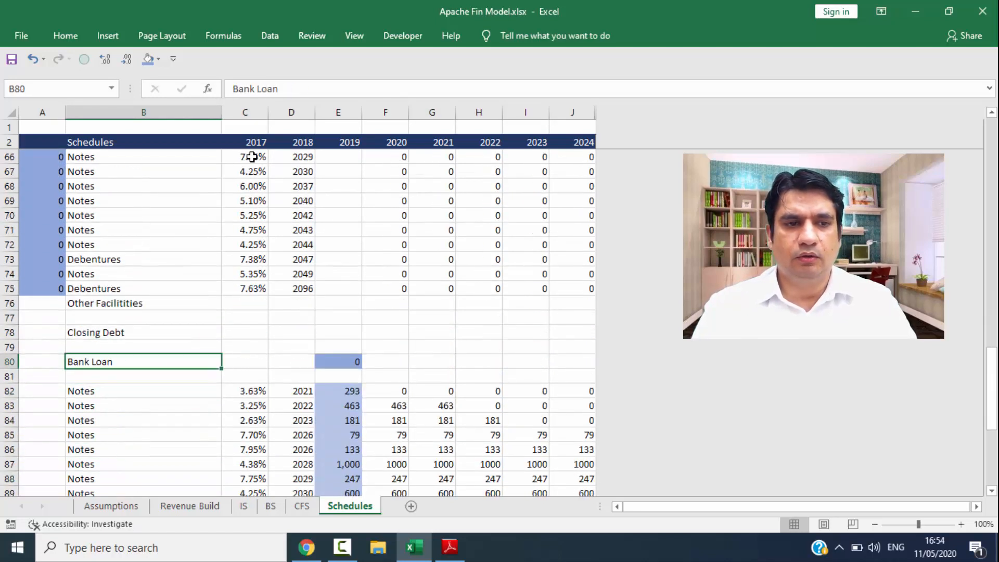
pyautogui.hotkey('shift', 'Down')
pyautogui.press('Up')
pyautogui.press('Up')
pyautogui.press('Up')
pyautogui.press('Up')
pyautogui.press('Up')
pyautogui.press('Up')
pyautogui.press('Up')
pyautogui.press('Up')
pyautogui.press('Up')
pyautogui.press('Up')
pyautogui.press('Up')
pyautogui.press('Up')
pyautogui.press('Up')
pyautogui.press('Up')
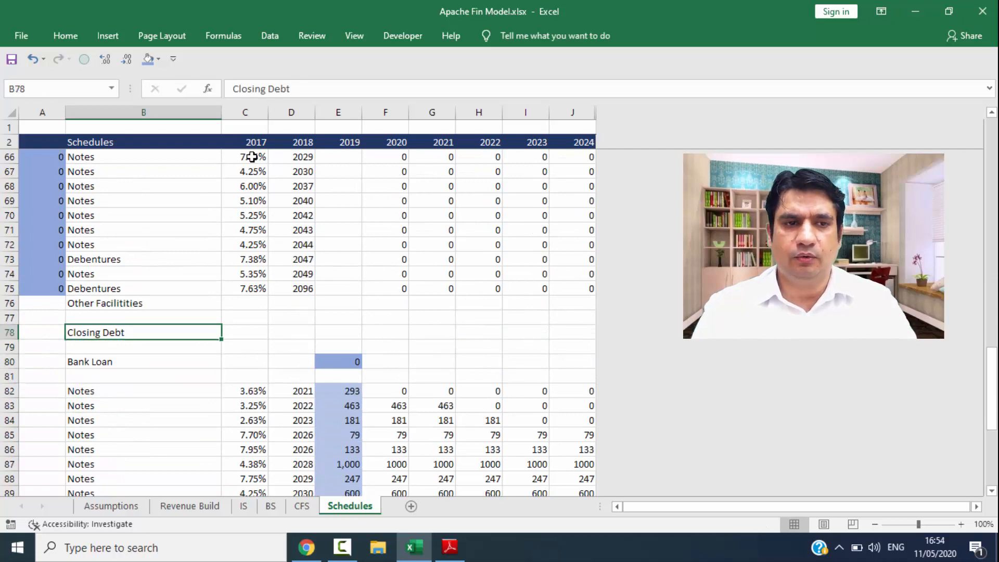
pyautogui.press('Up')
pyautogui.press('Up')
pyautogui.press('Up')
pyautogui.press('Up')
pyautogui.press('Up')
pyautogui.press('Up')
pyautogui.press('Up')
pyautogui.press('Up')
pyautogui.press('Up')
pyautogui.press('Up')
pyautogui.press('Up')
pyautogui.press('Up')
pyautogui.press('Up')
pyautogui.press('Up')
pyautogui.press('Up')
pyautogui.press('Up')
pyautogui.press('Up')
pyautogui.press('Up')
pyautogui.press('Up')
pyautogui.press('Up')
pyautogui.press('Down')
pyautogui.press('Down')
pyautogui.press('Down')
pyautogui.press('Down')
pyautogui.press('Down')
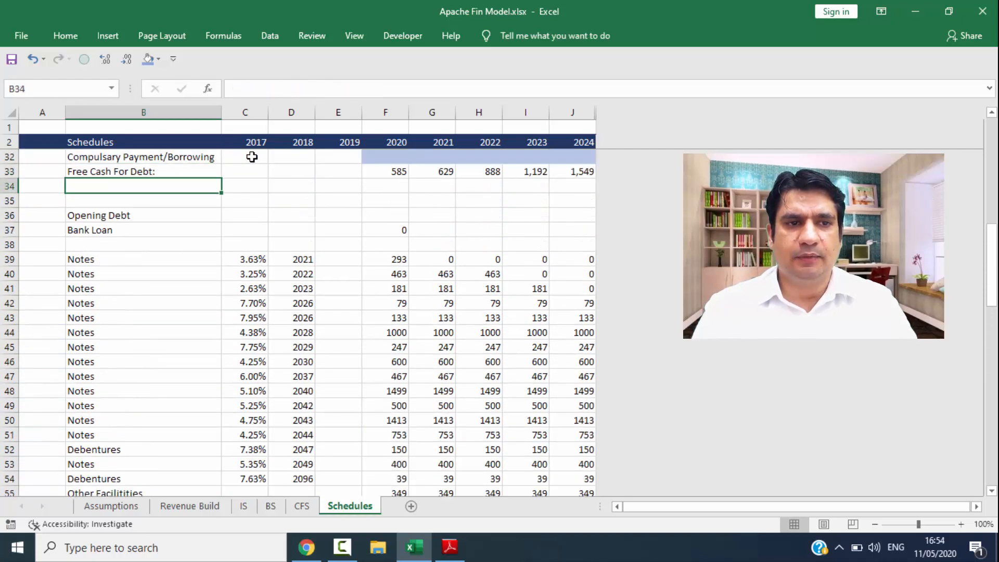
# Step: Fill the opening Bank Loan formula from F37 across to J37, covering 2021 through 2024
pyautogui.hotkey('shift', 'Down')
pyautogui.hotkey('shift', 'Down')
pyautogui.hotkey('shift', 'space')
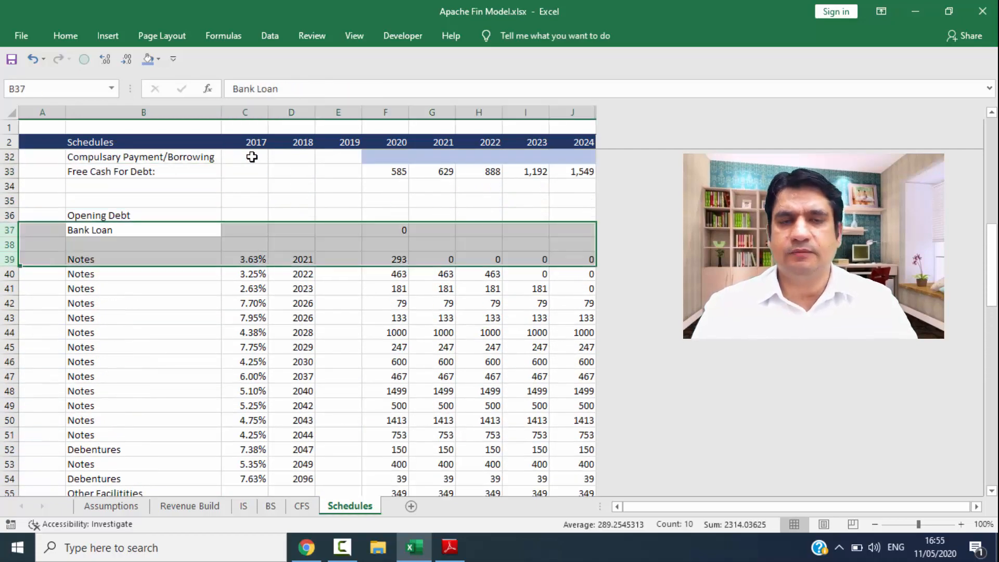
pyautogui.press('Right')
pyautogui.press('Right')
pyautogui.press('Right')
pyautogui.press('Right')
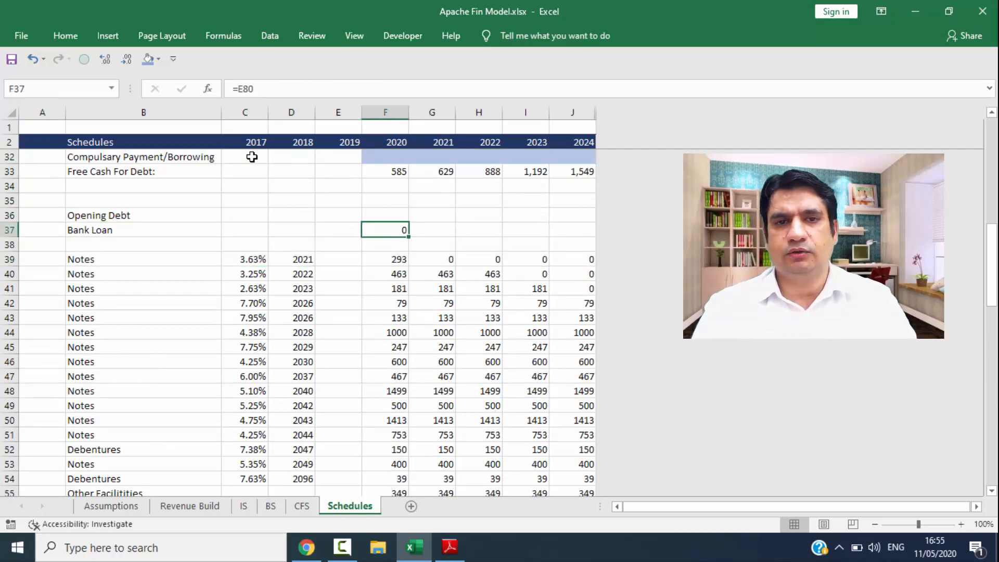
pyautogui.hotkey('shift', 'Right')
pyautogui.hotkey('shift', 'Right')
pyautogui.hotkey('shift', 'Right')
pyautogui.hotkey('shift', 'Right')
pyautogui.hotkey('ctrl', 'r')
# Step: Calculate the 2020 closing Bank Loan balance in F80 as =F37+F58 and fill the formula across to J80
pyautogui.press('Down')
pyautogui.press('Down')
pyautogui.press('Down')
pyautogui.press('Down')
pyautogui.press('Down')
pyautogui.press('Down')
pyautogui.press('Down')
pyautogui.press('Down')
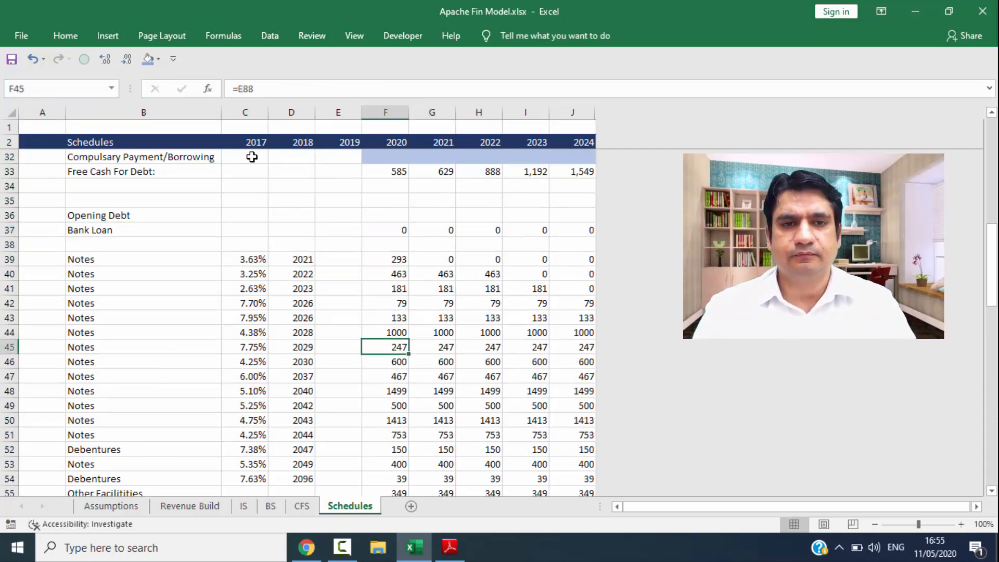
pyautogui.press('Down')
pyautogui.press('Down')
pyautogui.press('Down')
pyautogui.press('Down')
pyautogui.press('Down')
pyautogui.press('Down')
pyautogui.press('Down')
pyautogui.press('Down')
pyautogui.press('Down')
pyautogui.press('Down')
pyautogui.press('Down')
pyautogui.press('Down')
pyautogui.press('Down')
pyautogui.press('Down')
pyautogui.press('Down')
pyautogui.press('Down')
pyautogui.press('Down')
pyautogui.press('Down')
pyautogui.press('Down')
pyautogui.press('Down')
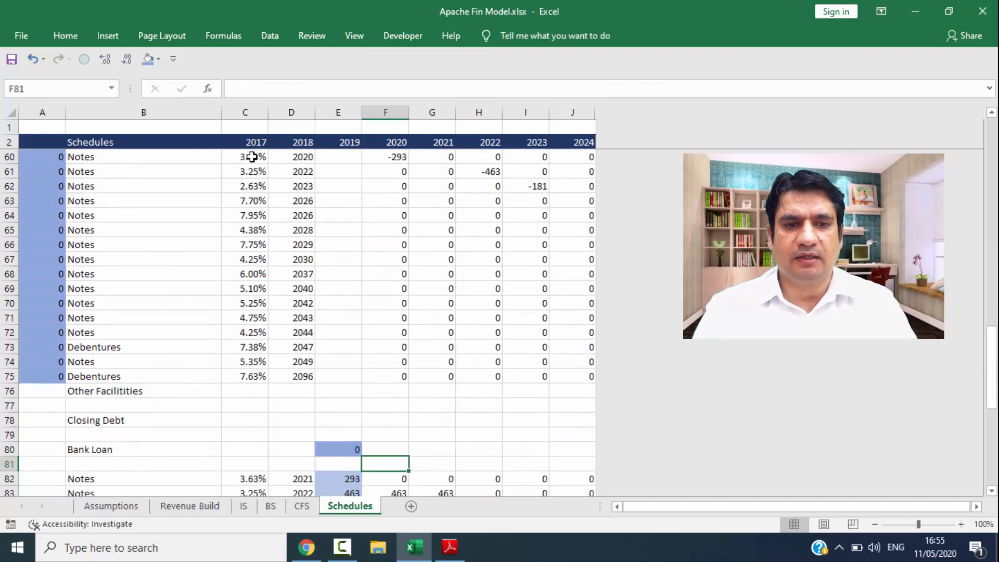
pyautogui.press('Up')
pyautogui.write('=')
pyautogui.press('Up')
pyautogui.press('Up')
pyautogui.press('Up')
pyautogui.press('Up')
pyautogui.press('Up')
pyautogui.press('Up')
pyautogui.press('Up')
pyautogui.press('Up')
pyautogui.press('Up')
pyautogui.press('Up')
pyautogui.press('Up')
pyautogui.press('Up')
pyautogui.press('Up')
pyautogui.press('Up')
pyautogui.press('Up')
pyautogui.press('Up')
pyautogui.press('Up')
pyautogui.press('Up')
pyautogui.press('Up')
pyautogui.press('Up')
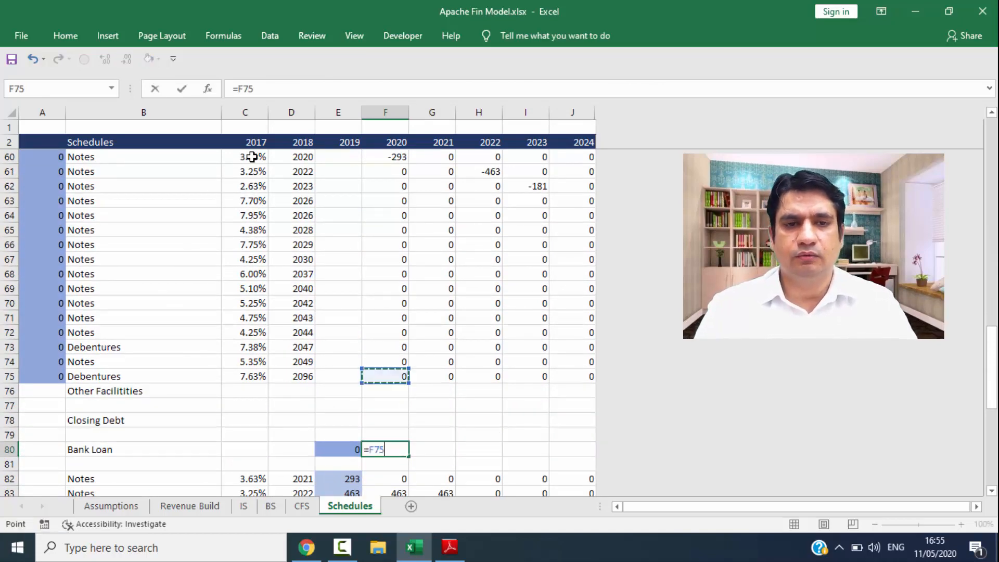
pyautogui.press('Up')
pyautogui.press('Up')
pyautogui.press('Up')
pyautogui.press('Up')
pyautogui.press('Up')
pyautogui.press('Up')
pyautogui.press('Up')
pyautogui.press('Up')
pyautogui.press('Up')
pyautogui.press('Up')
pyautogui.press('Up')
pyautogui.press('Up')
pyautogui.press('Up')
pyautogui.press('Up')
pyautogui.press('Up')
pyautogui.press('Up')
pyautogui.press('Up')
pyautogui.press('Up')
pyautogui.press('Up')
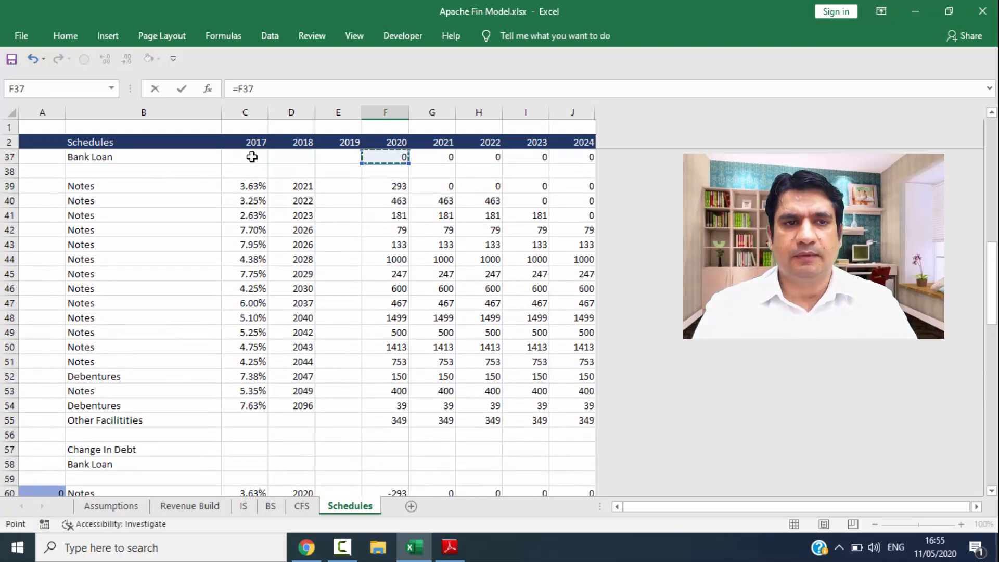
pyautogui.press('Down')
pyautogui.write('+')
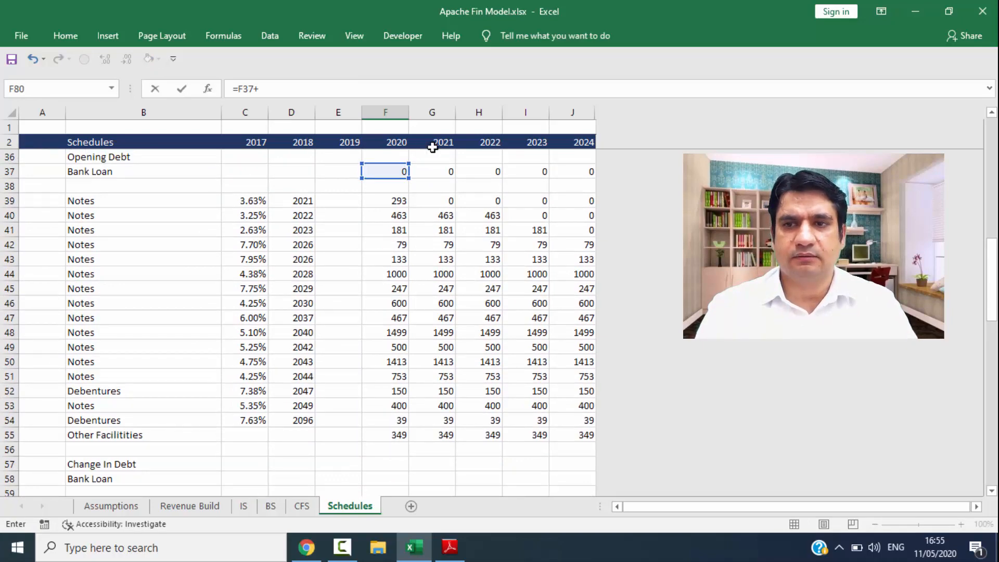
pyautogui.moveTo(992, 315); pyautogui.dragTo(993, 365)
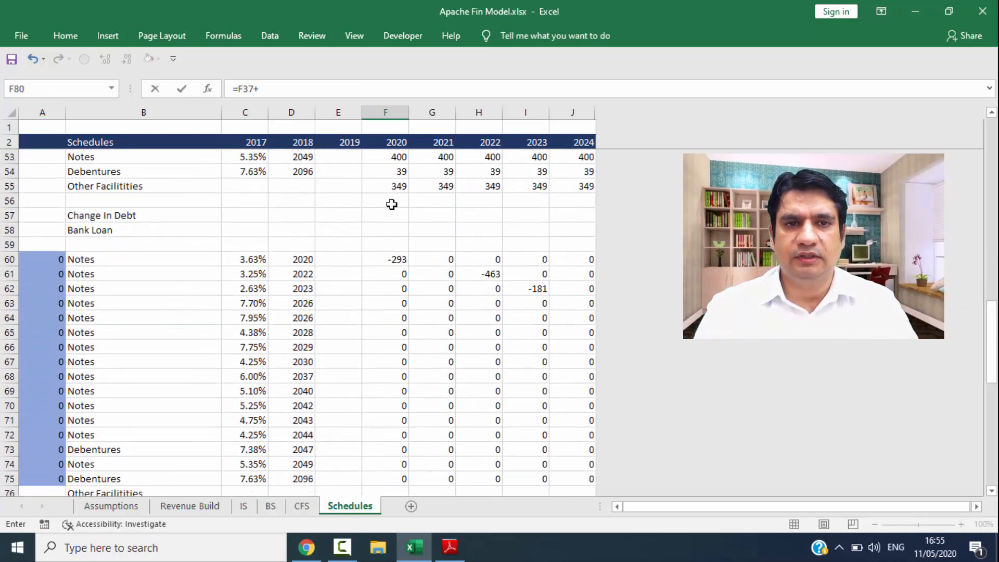
pyautogui.click(390, 227)
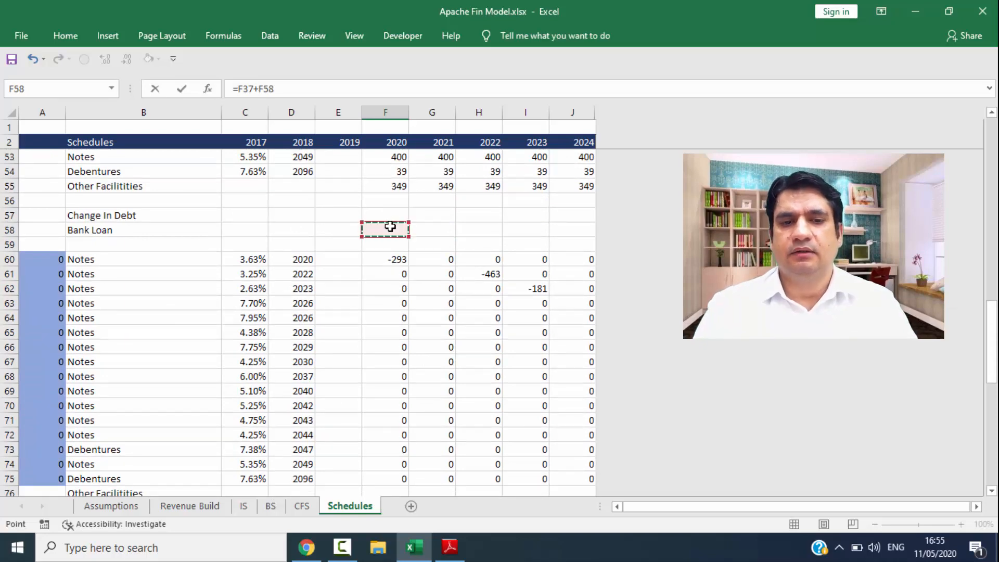
pyautogui.press('Return')
pyautogui.hotkey('ctrl', 'r')
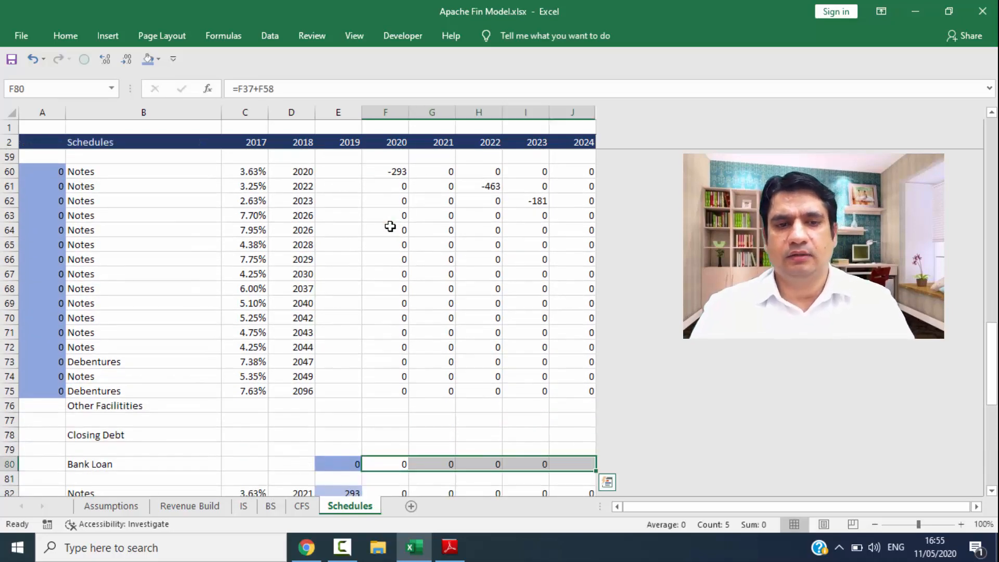
# Step: Set the 2019 closing Bank Loan balance in E80 to 500
pyautogui.press('Down')
pyautogui.press('Down')
pyautogui.press('Down')
pyautogui.press('Left')
pyautogui.press('Down')
pyautogui.press('Up')
pyautogui.press('Up')
pyautogui.press('Up')
pyautogui.press('Up')
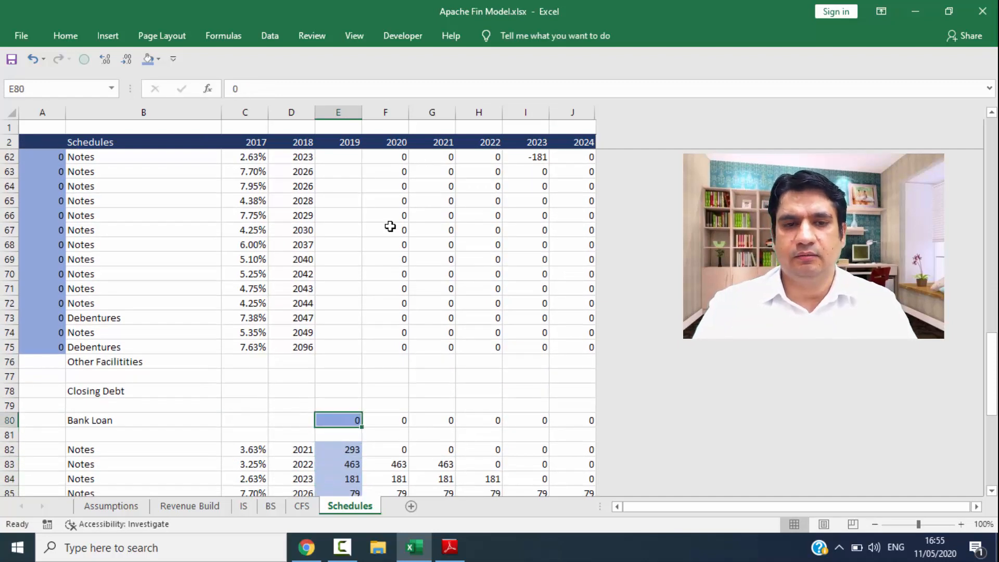
pyautogui.write('500')
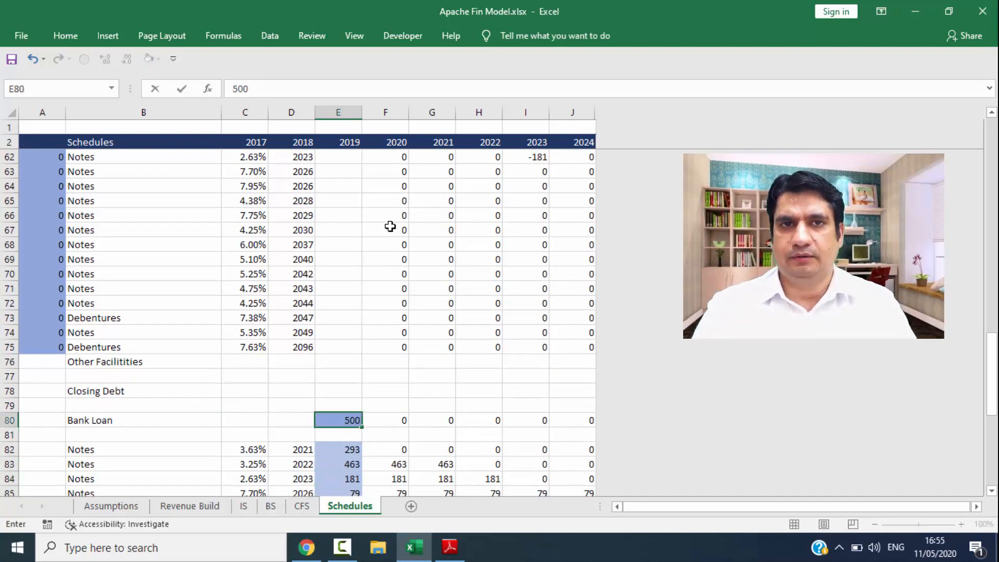
pyautogui.press('Return')
pyautogui.press('Up')
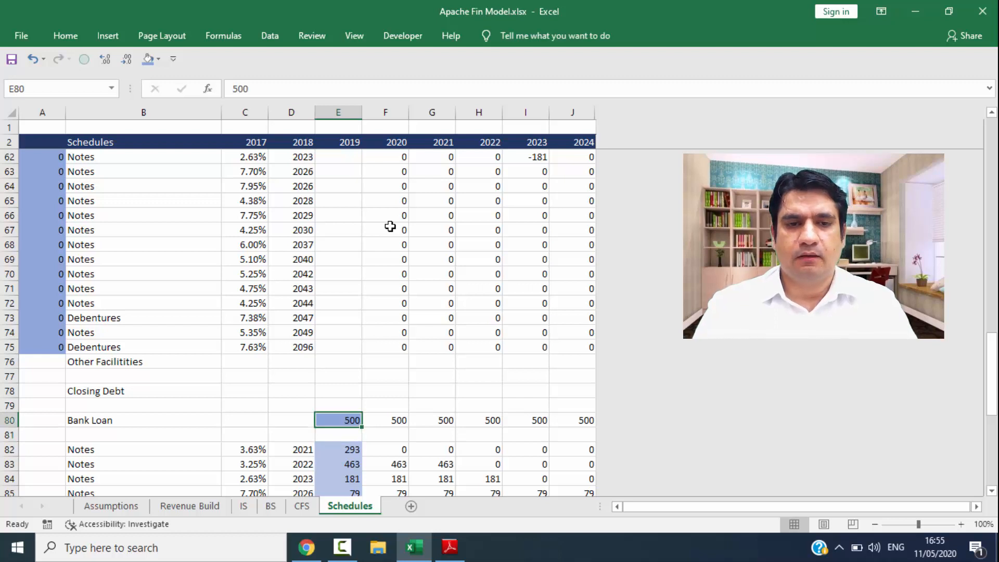
# Step: Begin the 2020 Bank Loan change formula in F58 with =-MIN( and reference the 2020 Free Cash For Debt in F33
pyautogui.press('Right')
pyautogui.press('Up')
pyautogui.press('Up')
pyautogui.press('Up')
pyautogui.press('Up')
pyautogui.press('Up')
pyautogui.press('Up')
pyautogui.press('Up')
pyautogui.press('Up')
pyautogui.press('Up')
pyautogui.press('Up')
pyautogui.press('Up')
pyautogui.press('Up')
pyautogui.press('Up')
pyautogui.press('Up')
pyautogui.press('Up')
pyautogui.press('Up')
pyautogui.press('Up')
pyautogui.press('Up')
pyautogui.press('Up')
pyautogui.press('Up')
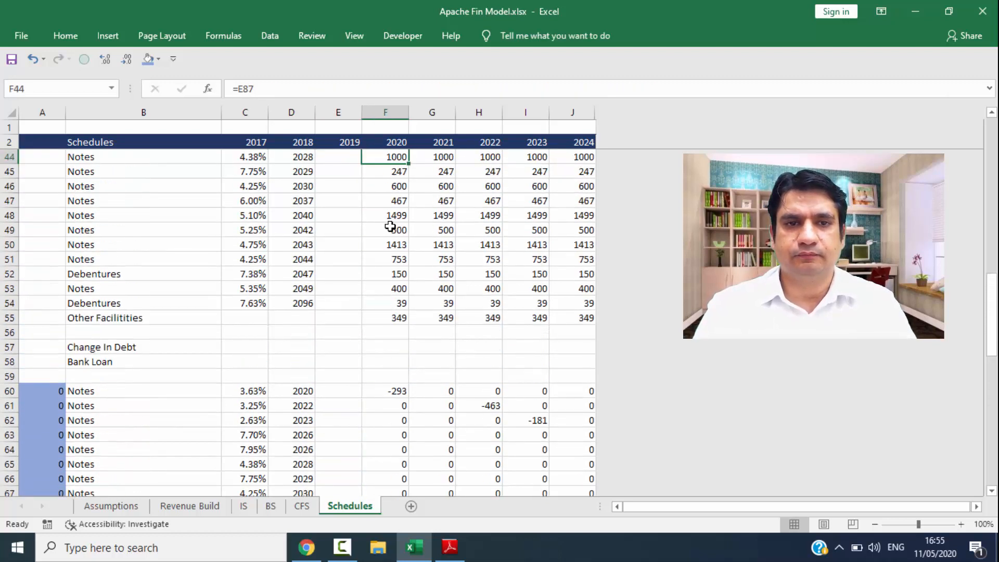
pyautogui.press('Down')
pyautogui.press('Down')
pyautogui.press('Down')
pyautogui.press('Down')
pyautogui.press('Down')
pyautogui.press('Down')
pyautogui.press('Down')
pyautogui.press('Down')
pyautogui.press('Down')
pyautogui.press('Down')
pyautogui.press('Down')
pyautogui.press('Down')
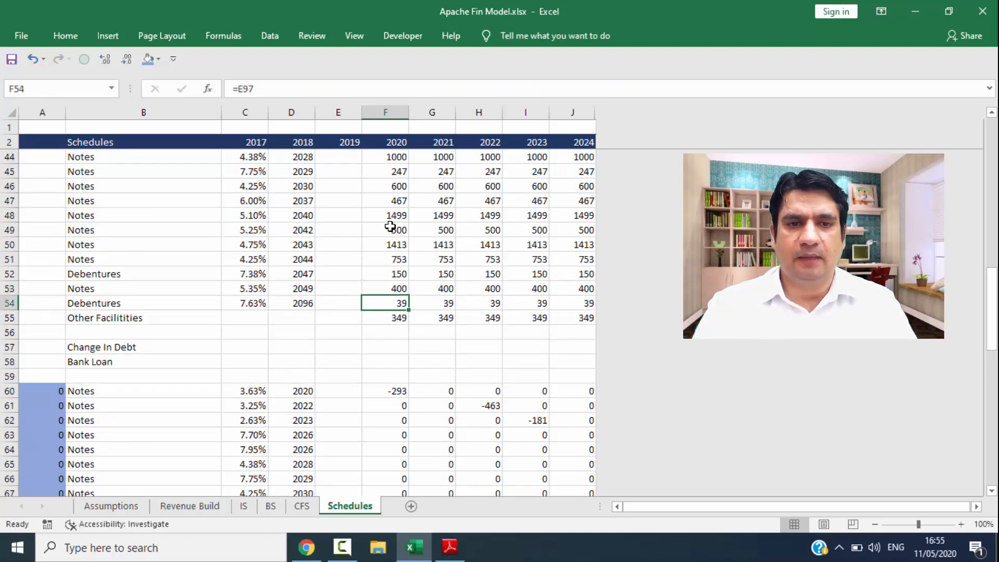
pyautogui.press('Down')
pyautogui.press('Down')
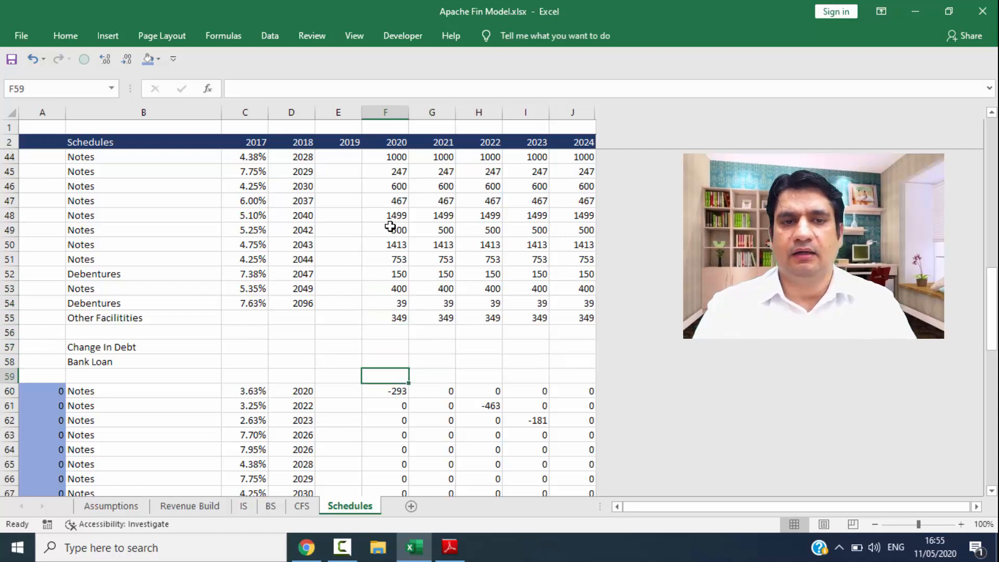
pyautogui.write('=')
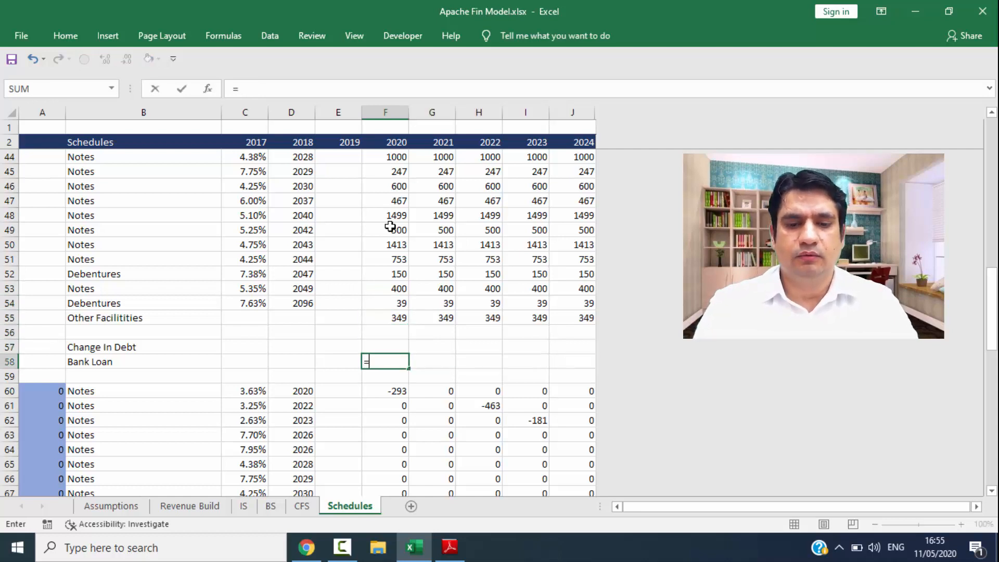
pyautogui.write('-MIN(')
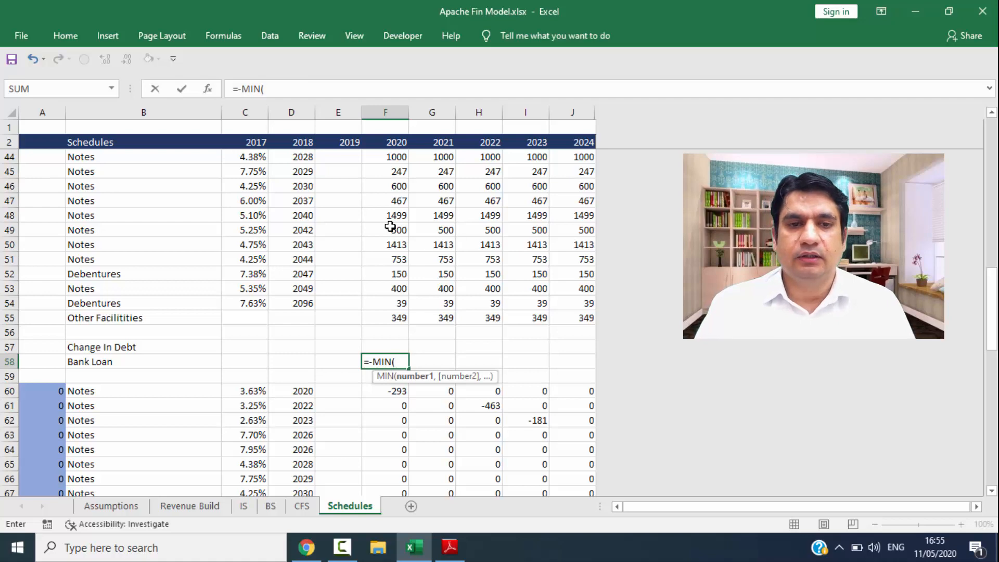
pyautogui.press('Up')
pyautogui.press('Up')
pyautogui.press('Up')
pyautogui.press('Up')
pyautogui.press('Up')
pyautogui.press('Up')
pyautogui.press('Up')
pyautogui.press('Up')
pyautogui.press('Up')
pyautogui.press('Up')
pyautogui.press('Up')
pyautogui.press('Up')
pyautogui.press('Up')
pyautogui.press('Up')
pyautogui.press('Up')
pyautogui.press('Up')
pyautogui.press('Up')
pyautogui.press('Up')
pyautogui.press('Up')
pyautogui.press('Up')
pyautogui.press('Up')
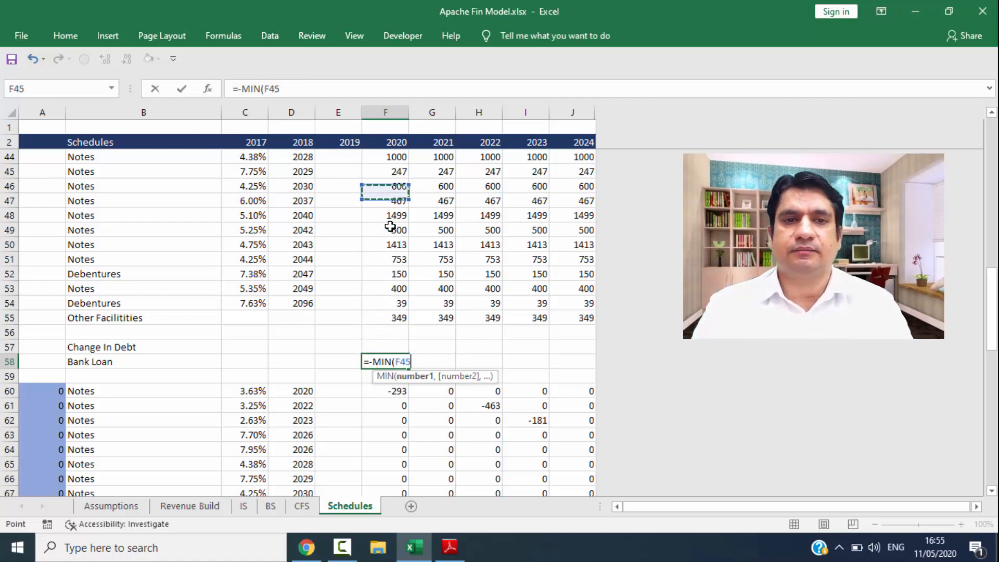
pyautogui.press('Up')
pyautogui.press('Up')
pyautogui.press('Up')
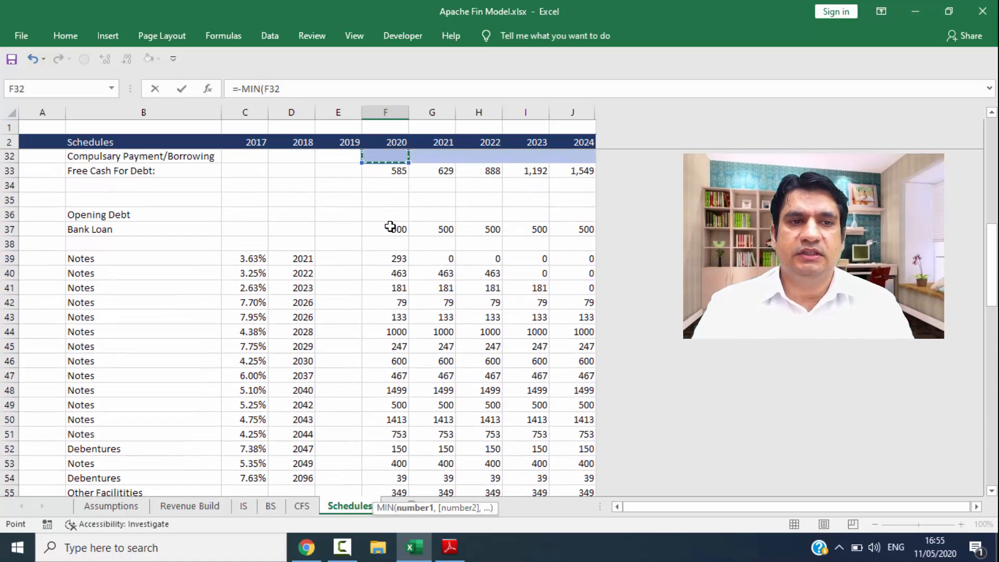
pyautogui.press('Down')
pyautogui.press('Down')
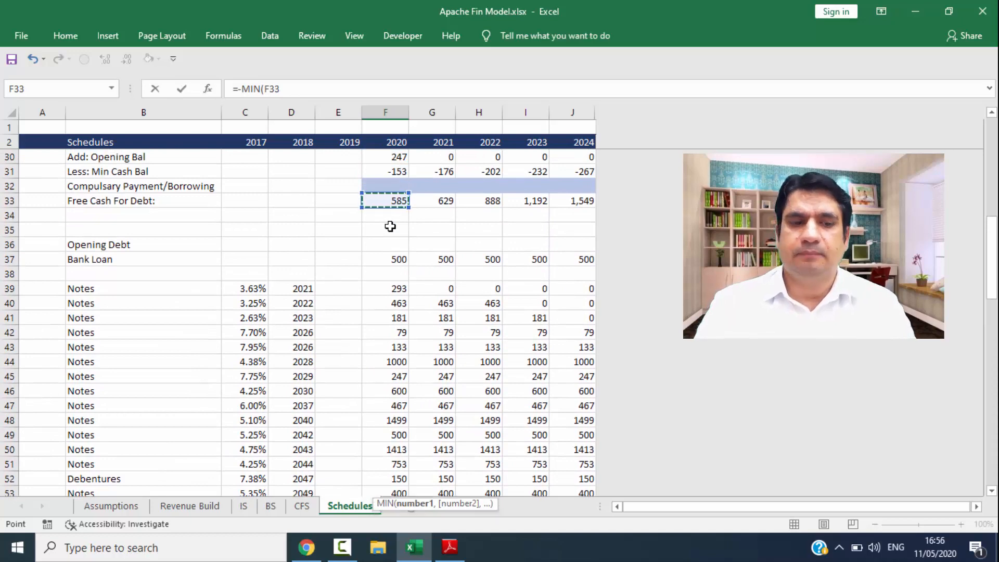
# Step: Extend the first MIN argument in F58 with +SUM(F60:F75) to include the 2020 notes and debentures repayments
pyautogui.write('+sum')
pyautogui.press('Tab')
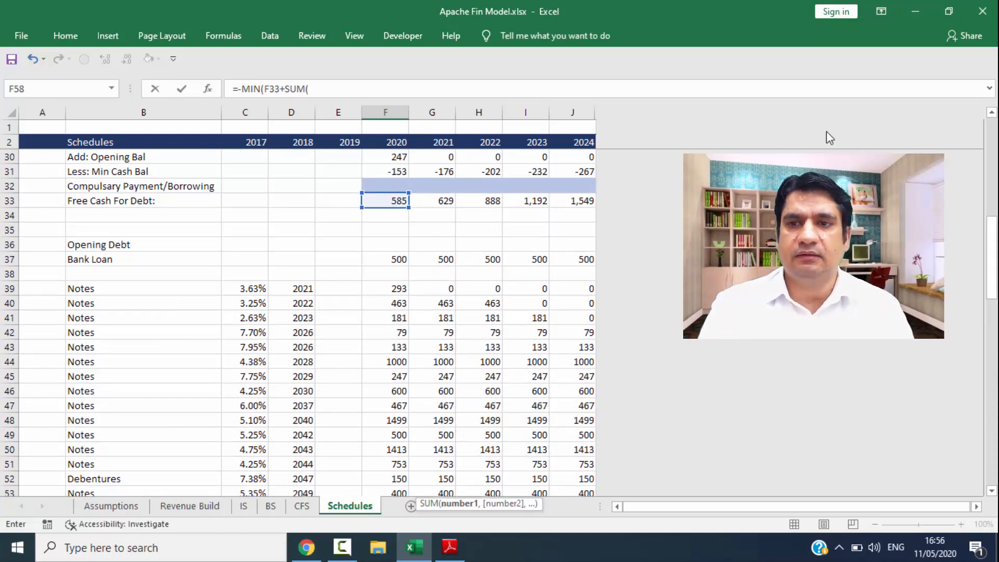
pyautogui.moveTo(991, 238); pyautogui.dragTo(995, 328)
pyautogui.moveTo(402, 261); pyautogui.dragTo(392, 477)
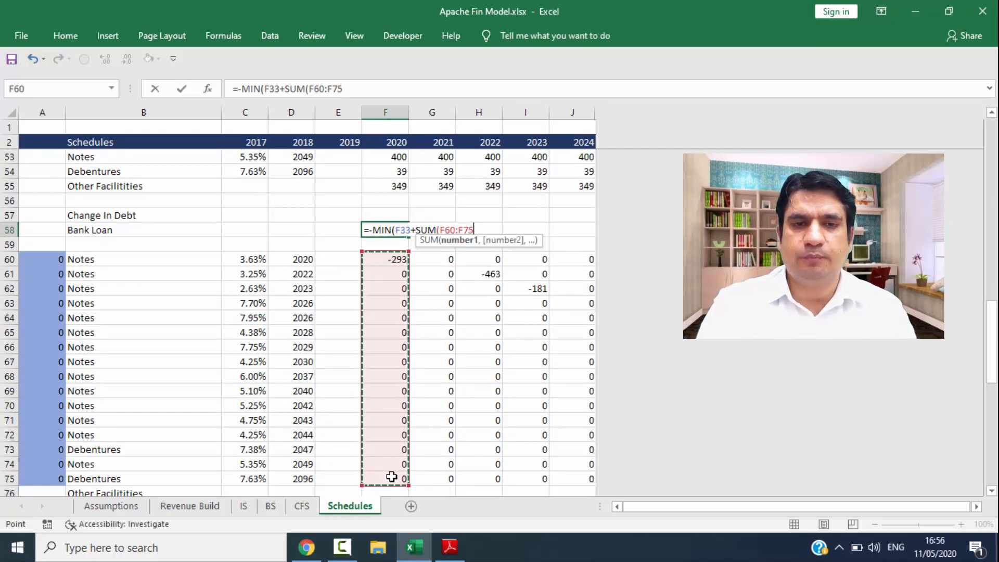
pyautogui.write(')')
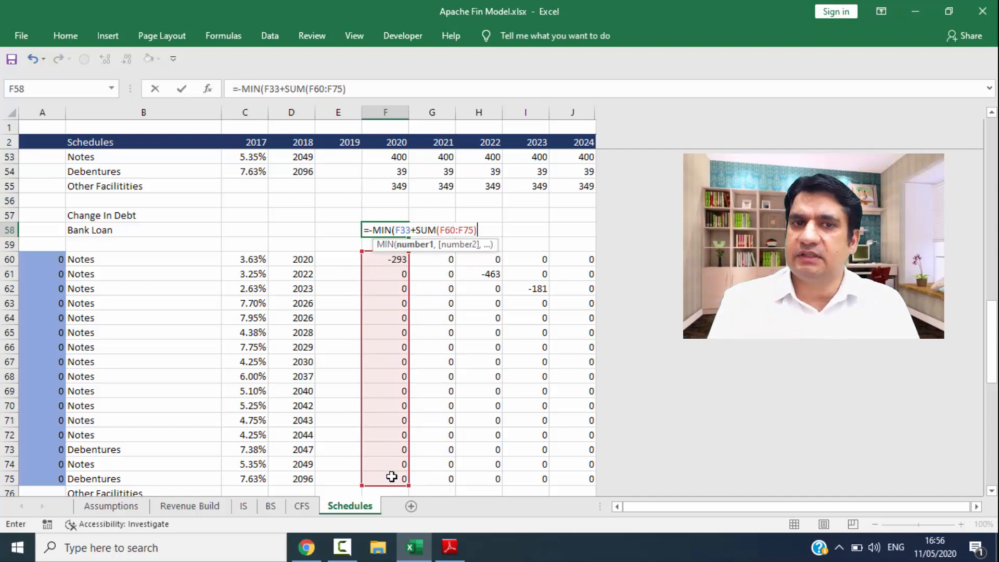
pyautogui.write(',')
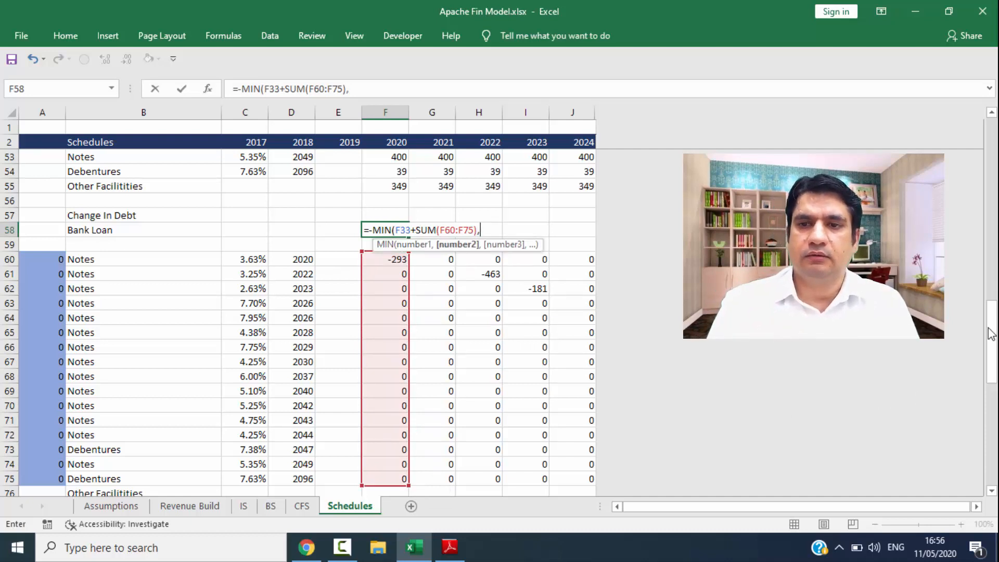
# Step: Add the 2020 opening Bank Loan in F37 as the second MIN argument, completing =-MIN(F33+SUM(F60:F75),F37) in F58
pyautogui.moveTo(992, 343); pyautogui.dragTo(992, 281)
pyautogui.click(397, 173)
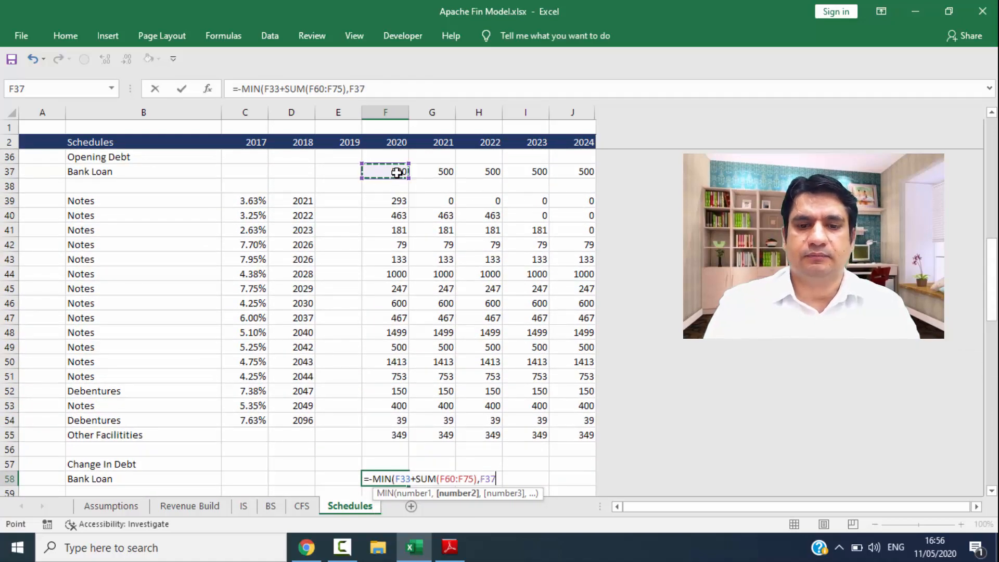
pyautogui.write(')')
pyautogui.moveTo(993, 272); pyautogui.dragTo(993, 302)
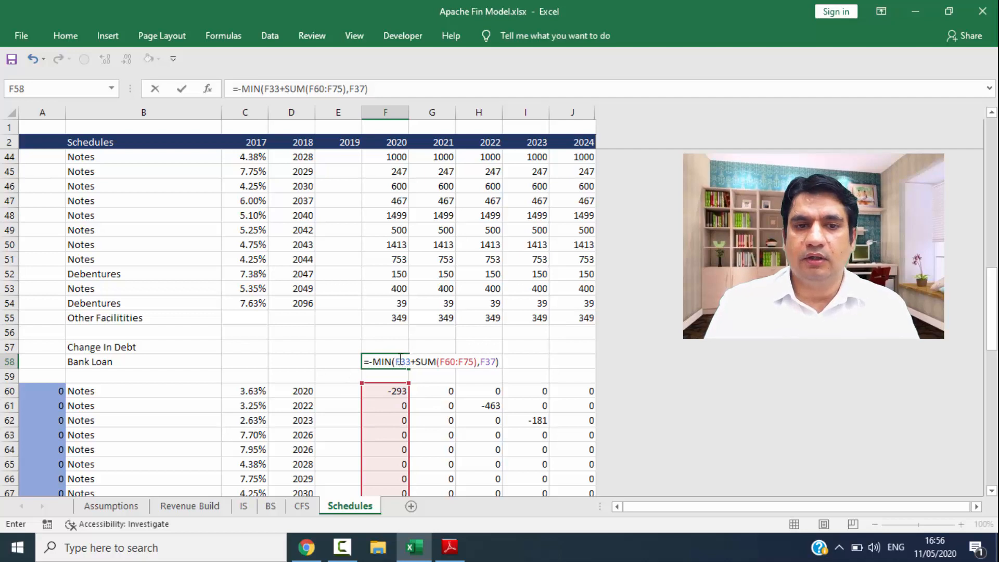
pyautogui.moveTo(396, 361); pyautogui.dragTo(475, 361)
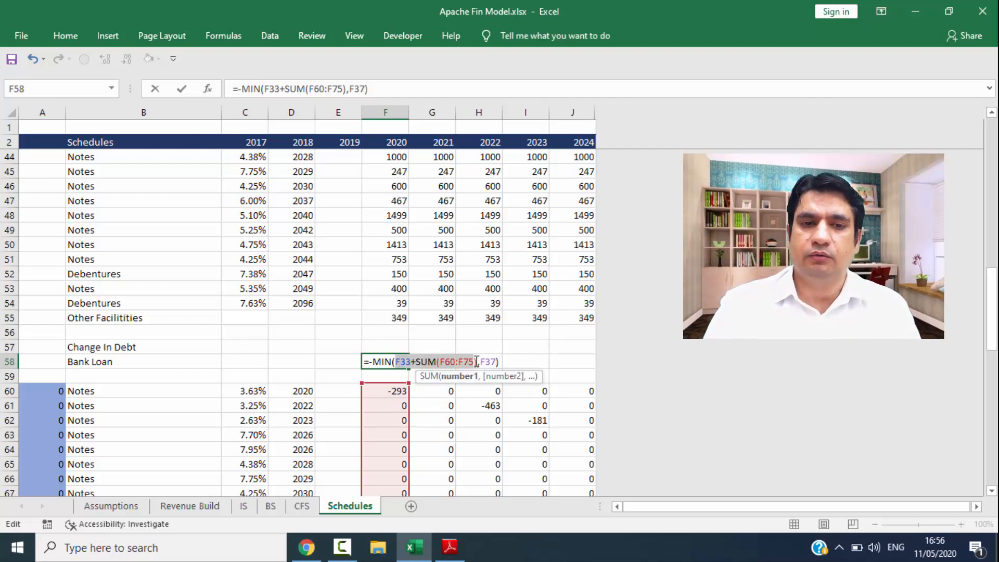
pyautogui.press('Escape')
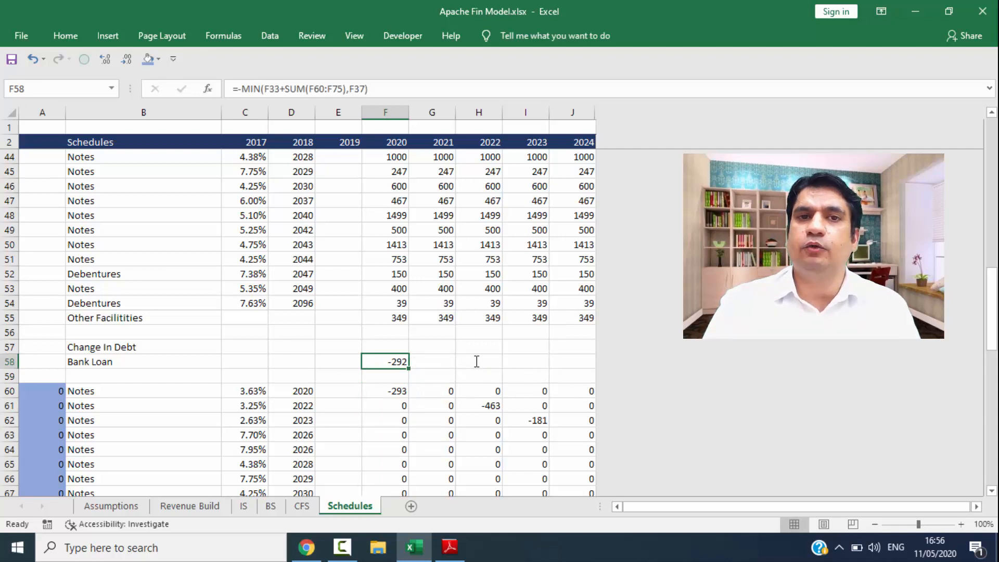
# Step: Examine the 2020 debt changes in F60:F75 and the repayment factors in A60:A75 against the Bank Loan change in F58
pyautogui.press('Down')
pyautogui.press('Down')
pyautogui.hotkey('shift', 'Down')
pyautogui.hotkey('shift', 'Down')
pyautogui.hotkey('shift', 'Down')
pyautogui.hotkey('shift', 'Down')
pyautogui.hotkey('shift', 'Down')
pyautogui.hotkey('shift', 'Down')
pyautogui.hotkey('shift', 'Down')
pyautogui.hotkey('shift', 'Down')
pyautogui.hotkey('shift', 'Down')
pyautogui.hotkey('shift', 'Down')
pyautogui.hotkey('shift', 'Down')
pyautogui.hotkey('shift', 'Down')
pyautogui.hotkey('shift', 'Down')
pyautogui.hotkey('shift', 'Down')
pyautogui.hotkey('shift', 'Down')
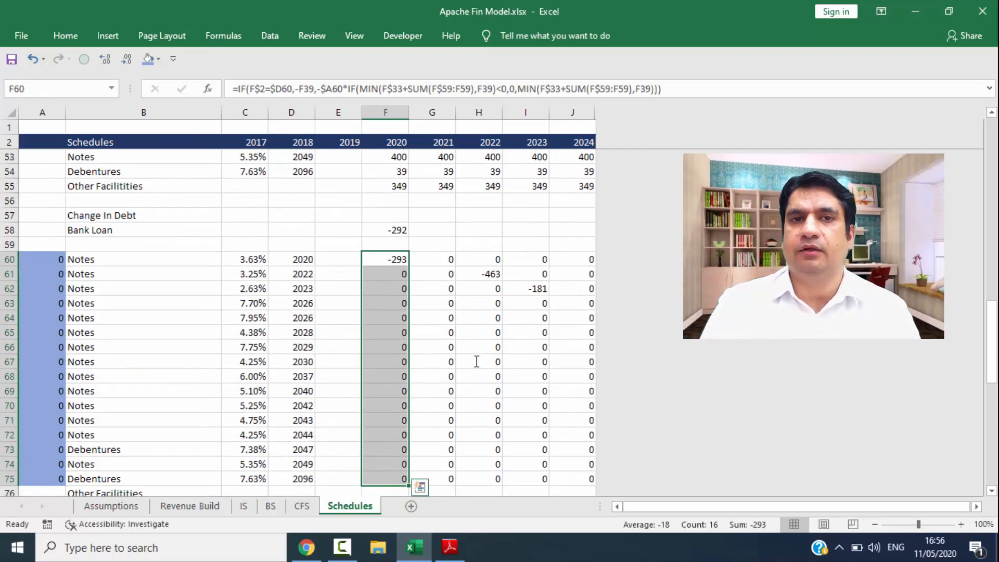
pyautogui.press('Home')
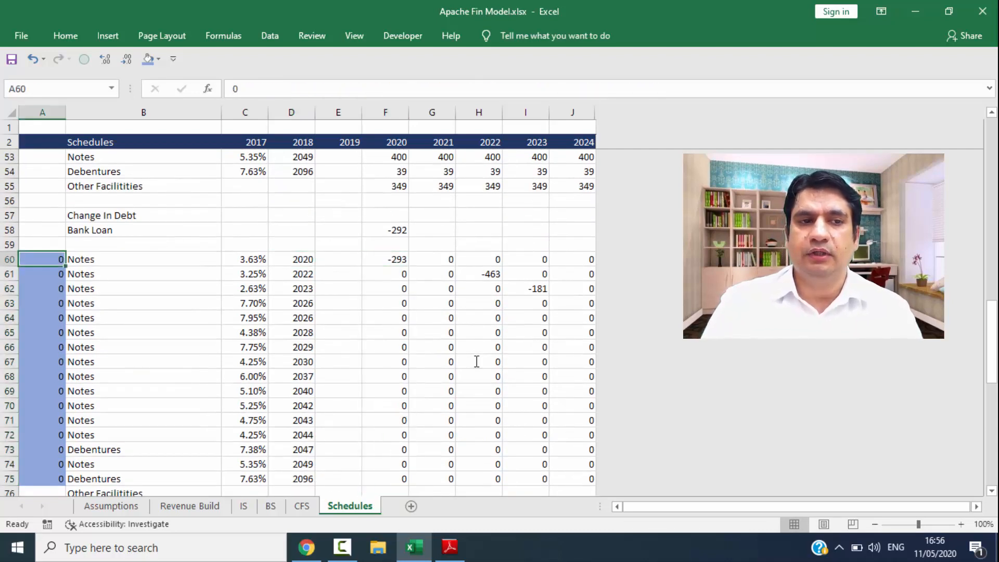
pyautogui.hotkey('ctrl', 'shift', 'Down')
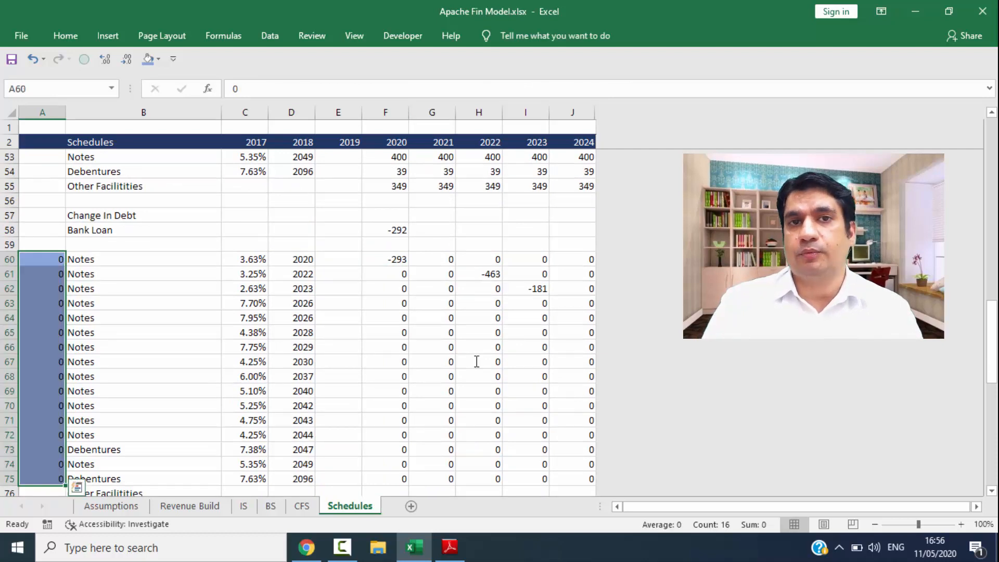
pyautogui.press('Right')
pyautogui.press('Right')
pyautogui.press('Right')
pyautogui.press('Right')
pyautogui.press('Right')
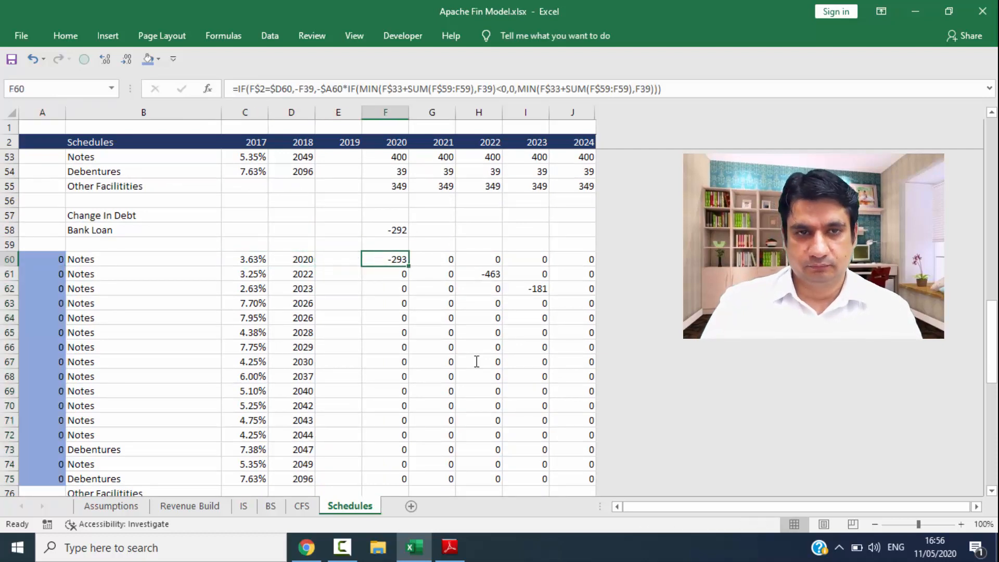
pyautogui.press('Up')
pyautogui.press('Up')
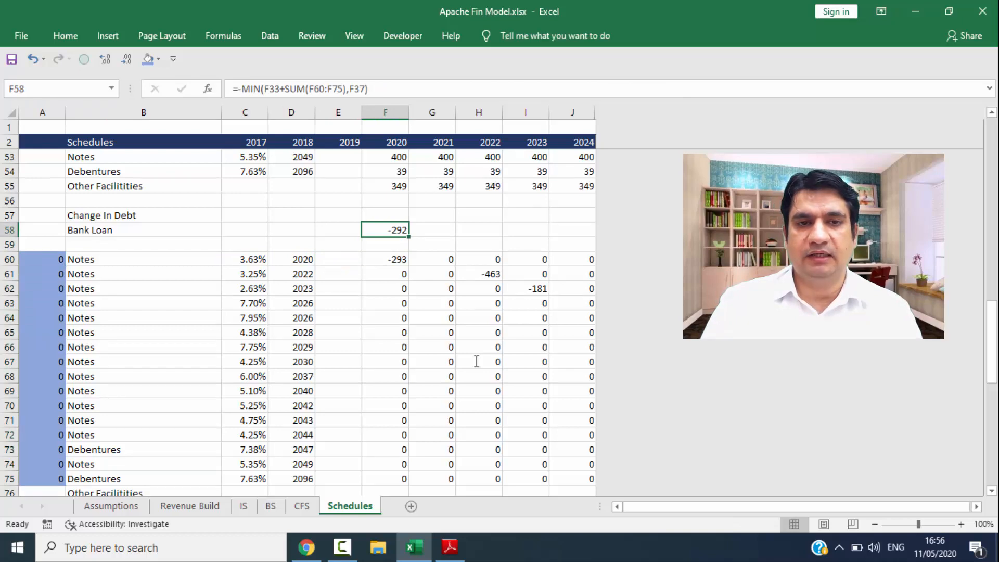
# Step: Set the 2020 Compulsary Payment/Borrowing in F32 to 400
pyautogui.press('Up')
pyautogui.press('Up')
pyautogui.press('Up')
pyautogui.press('Up')
pyautogui.press('Up')
pyautogui.press('Up')
pyautogui.press('Up')
pyautogui.press('Up')
pyautogui.press('Up')
pyautogui.press('Up')
pyautogui.press('Up')
pyautogui.press('Up')
pyautogui.press('Up')
pyautogui.press('Up')
pyautogui.press('Up')
pyautogui.press('Up')
pyautogui.press('Up')
pyautogui.press('Up')
pyautogui.press('Up')
pyautogui.press('Up')
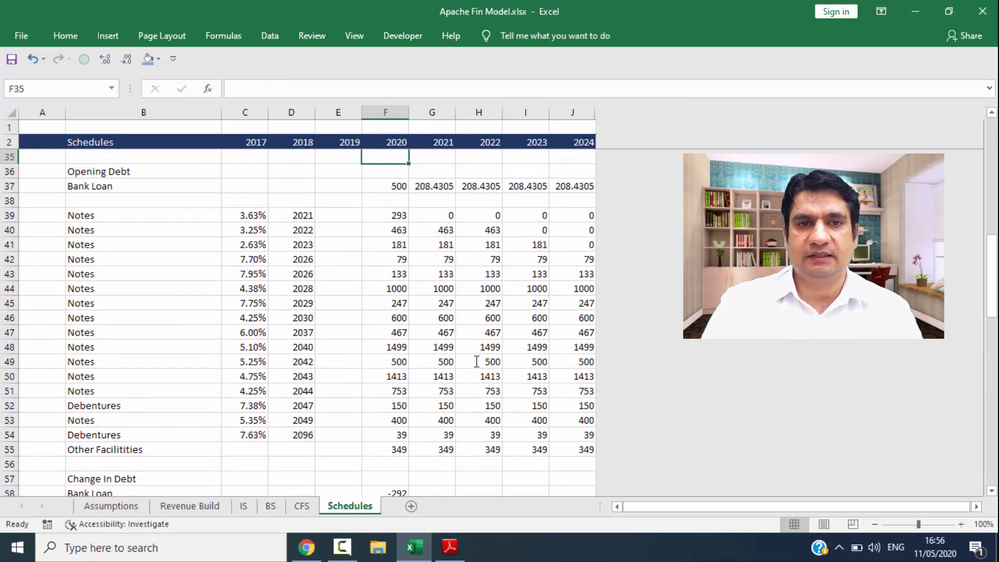
pyautogui.press('Up')
pyautogui.press('Up')
pyautogui.press('Up')
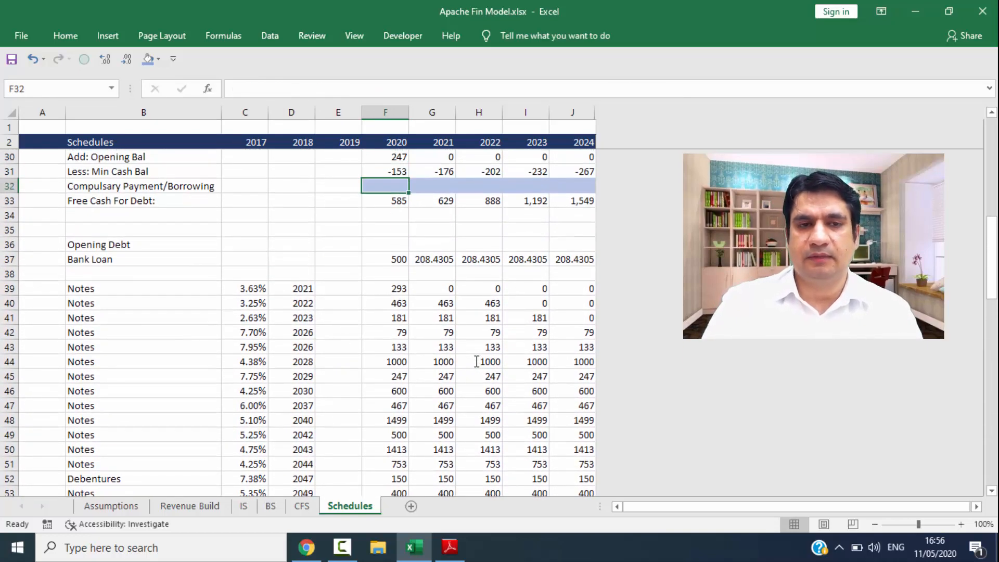
pyautogui.write('400')
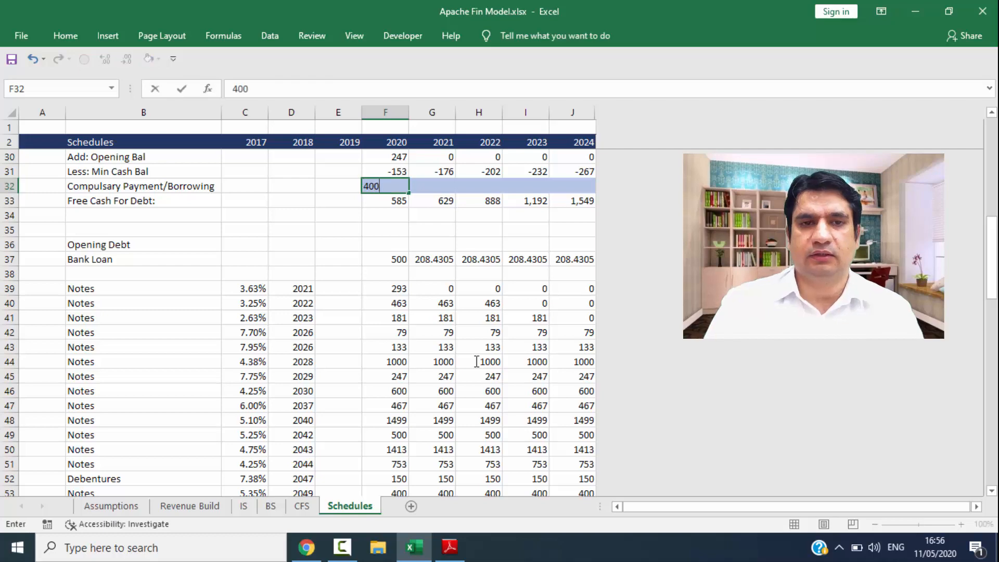
pyautogui.press('Return')
# Step: Check the 2020 Bank Loan change in F58 against the first notes repayment in F60
pyautogui.press('Down')
pyautogui.press('Down')
pyautogui.press('Down')
pyautogui.press('Down')
pyautogui.press('Down')
pyautogui.press('Down')
pyautogui.press('Down')
pyautogui.press('Down')
pyautogui.press('Down')
pyautogui.press('Down')
pyautogui.press('Down')
pyautogui.press('Down')
pyautogui.press('Down')
pyautogui.press('Down')
pyautogui.press('Down')
pyautogui.press('Down')
pyautogui.press('Down')
pyautogui.press('Down')
pyautogui.press('Down')
pyautogui.press('Down')
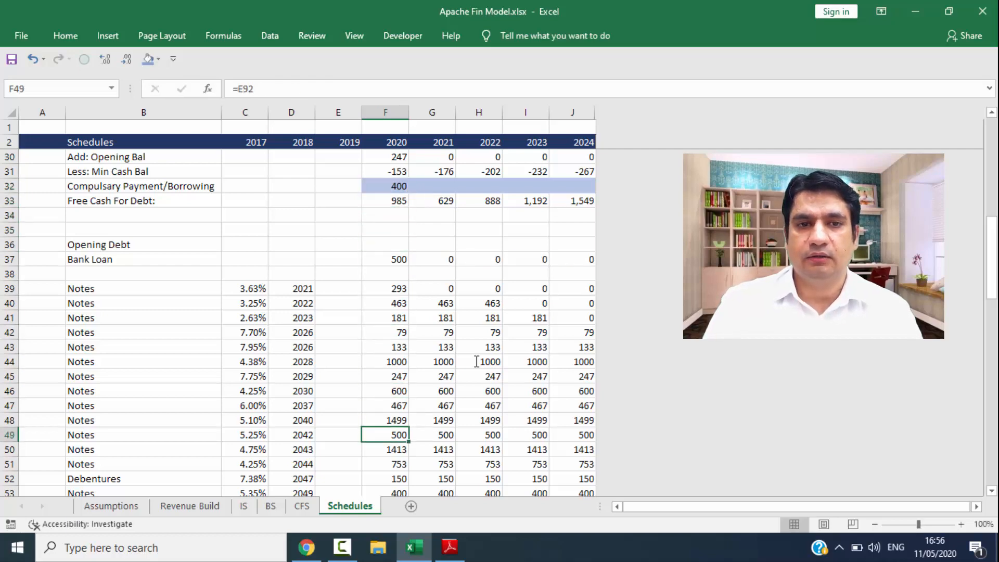
pyautogui.press('Up')
pyautogui.press('Up')
pyautogui.press('Up')
pyautogui.press('Up')
pyautogui.press('Up')
pyautogui.press('Up')
pyautogui.press('Up')
pyautogui.press('Up')
pyautogui.press('Up')
pyautogui.press('Up')
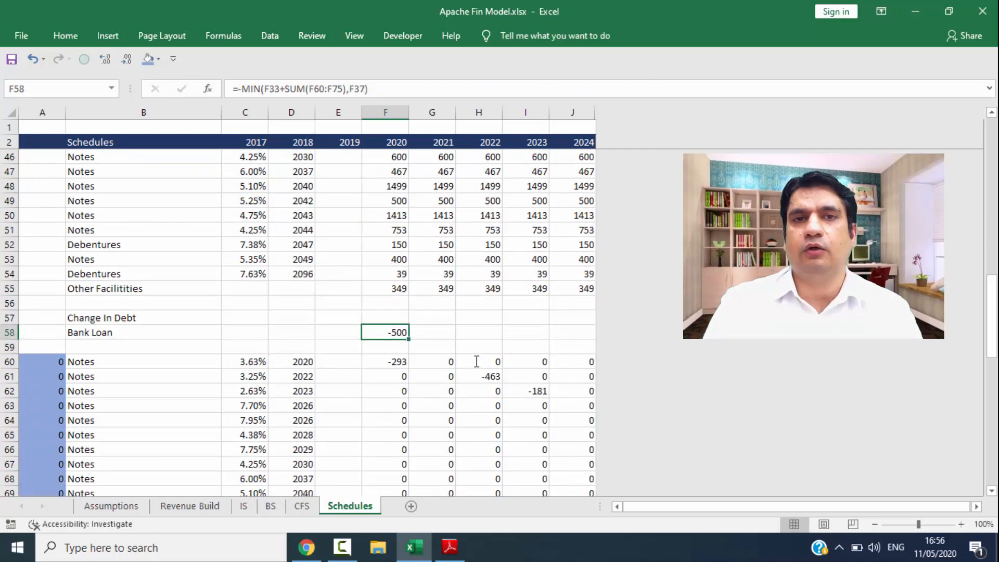
pyautogui.press('Down')
pyautogui.press('Down')
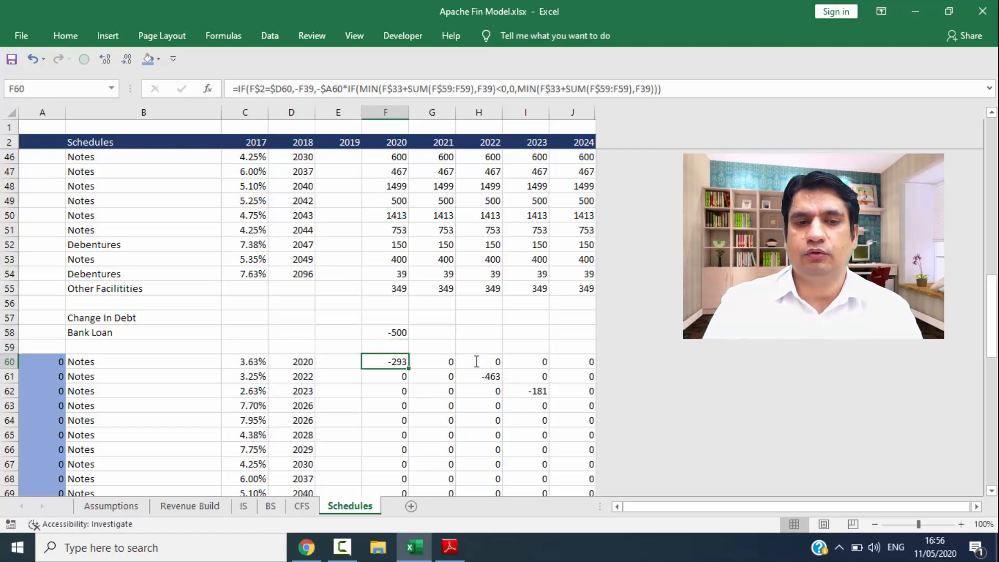
pyautogui.press('Up')
pyautogui.press('Up')
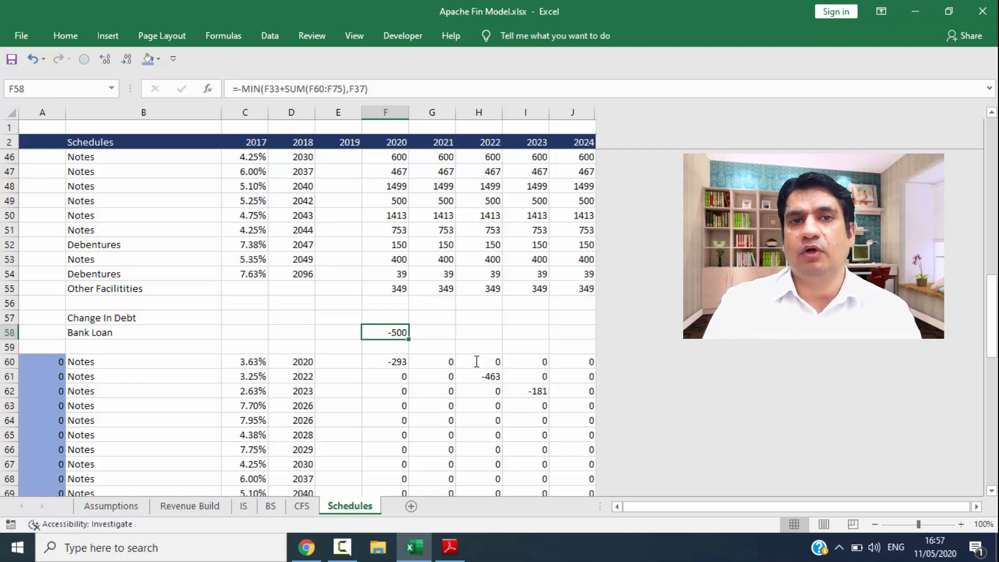
# Step: Fill the Bank Loan change formula from F58 across to J58, covering 2021 through 2024
pyautogui.hotkey('ctrl', 'Right')
pyautogui.hotkey('ctrl', 'Left')
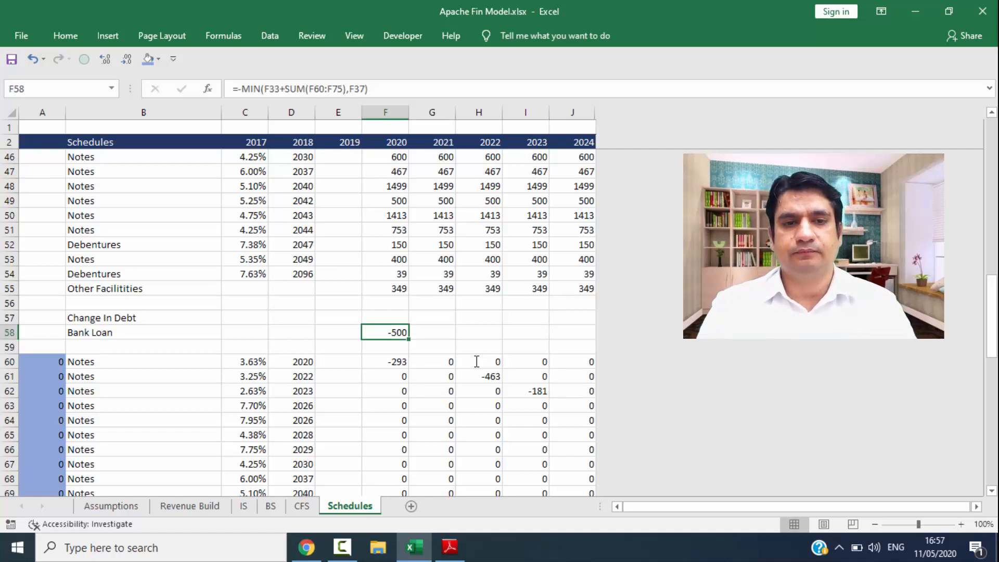
pyautogui.hotkey('ctrl', 'shift', 'Right')
pyautogui.hotkey('ctrl', 'r')
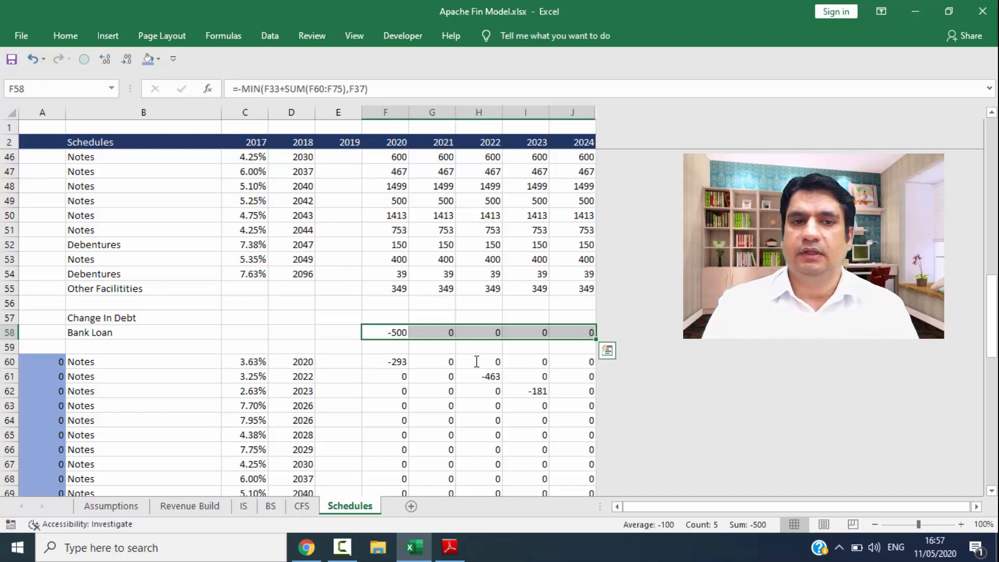
pyautogui.press('Up')
pyautogui.press('Down')
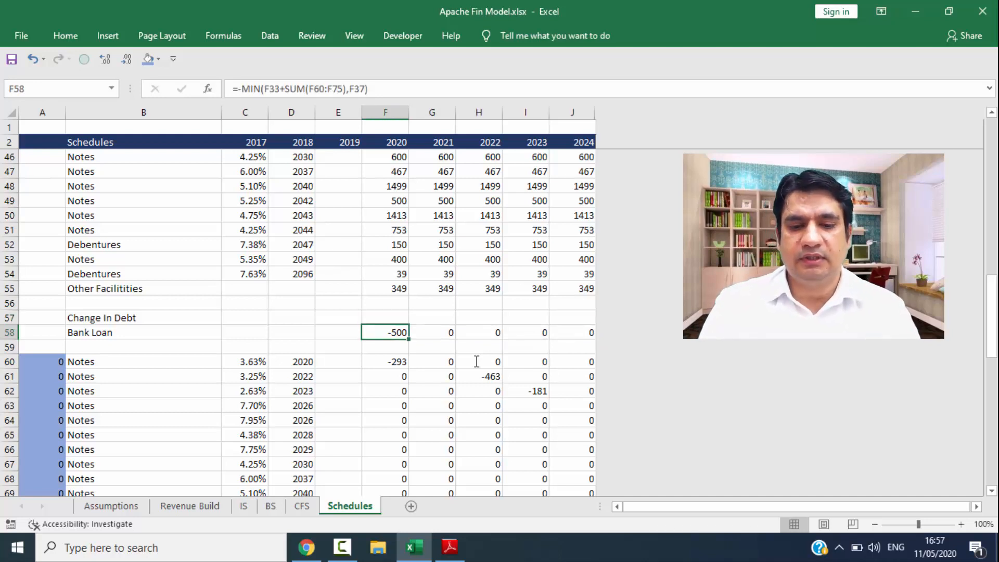
pyautogui.hotkey('ctrl', 'shift', 'Right')
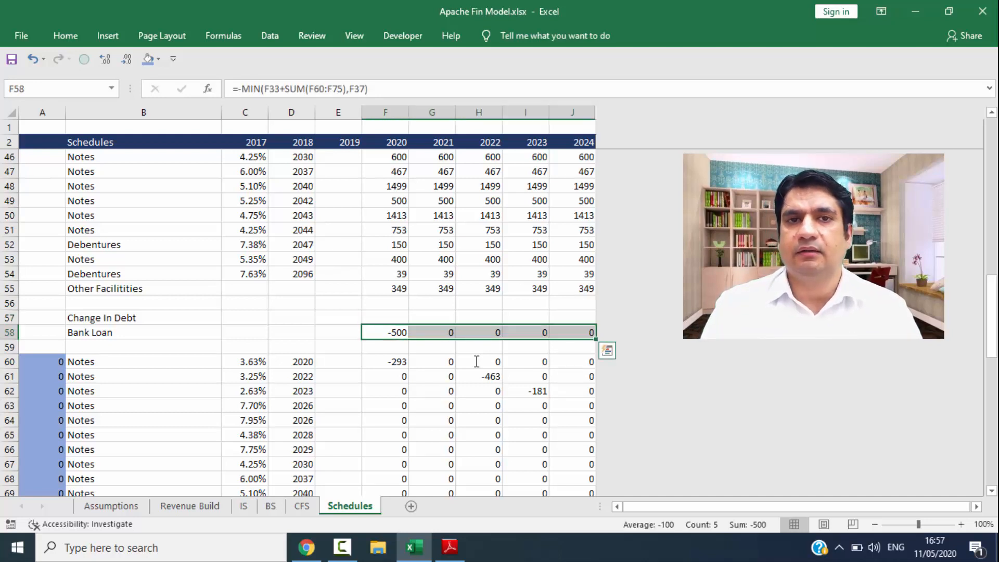
# Step: Set the 2020 Compulsary Payment/Borrowing in F32 to -300
pyautogui.press('Up')
pyautogui.press('Up')
pyautogui.press('Up')
pyautogui.press('Up')
pyautogui.press('Up')
pyautogui.press('Up')
pyautogui.press('Up')
pyautogui.press('Up')
pyautogui.press('Up')
pyautogui.press('Up')
pyautogui.press('Up')
pyautogui.press('Up')
pyautogui.press('Up')
pyautogui.press('Up')
pyautogui.press('Up')
pyautogui.press('Up')
pyautogui.press('Up')
pyautogui.press('Up')
pyautogui.press('Up')
pyautogui.press('Up')
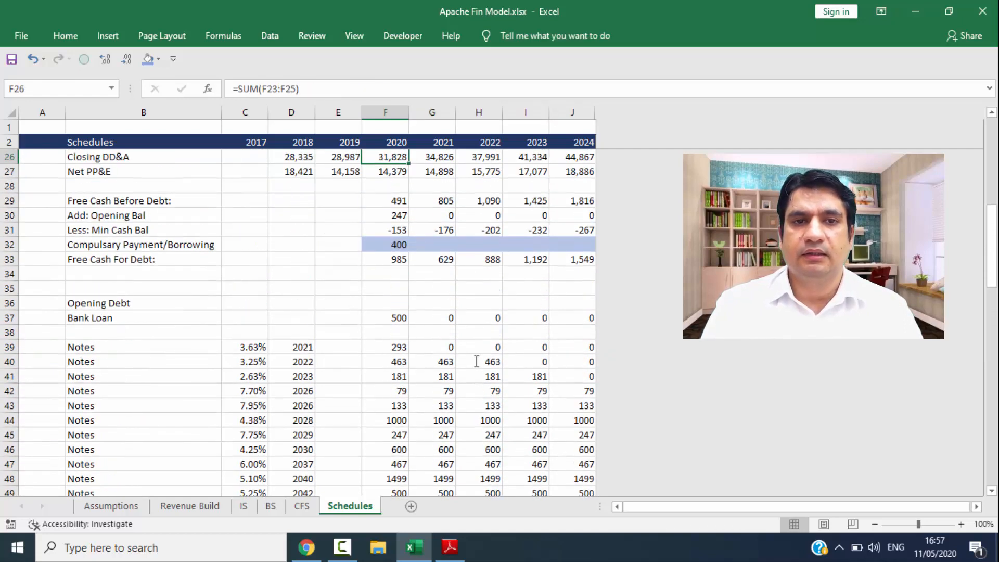
pyautogui.press('Down')
pyautogui.press('Down')
pyautogui.press('Down')
pyautogui.press('Down')
pyautogui.press('Down')
pyautogui.press('Down')
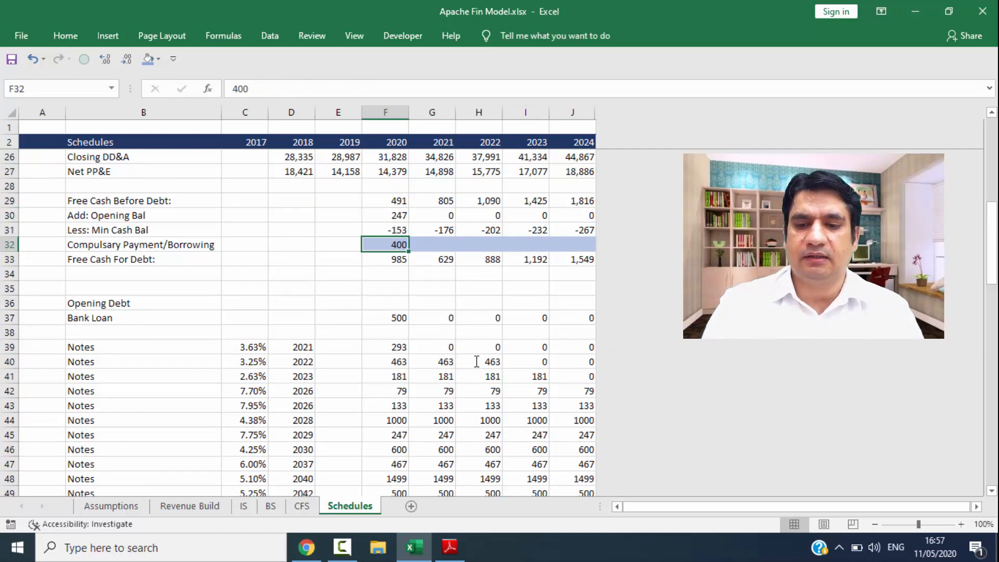
pyautogui.write('-')
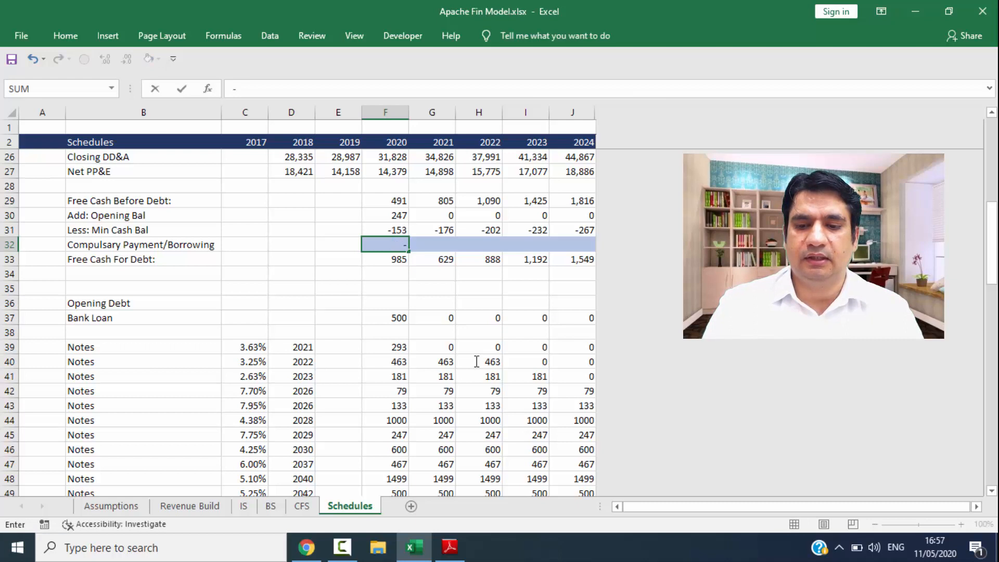
pyautogui.write('300')
pyautogui.press('Return')
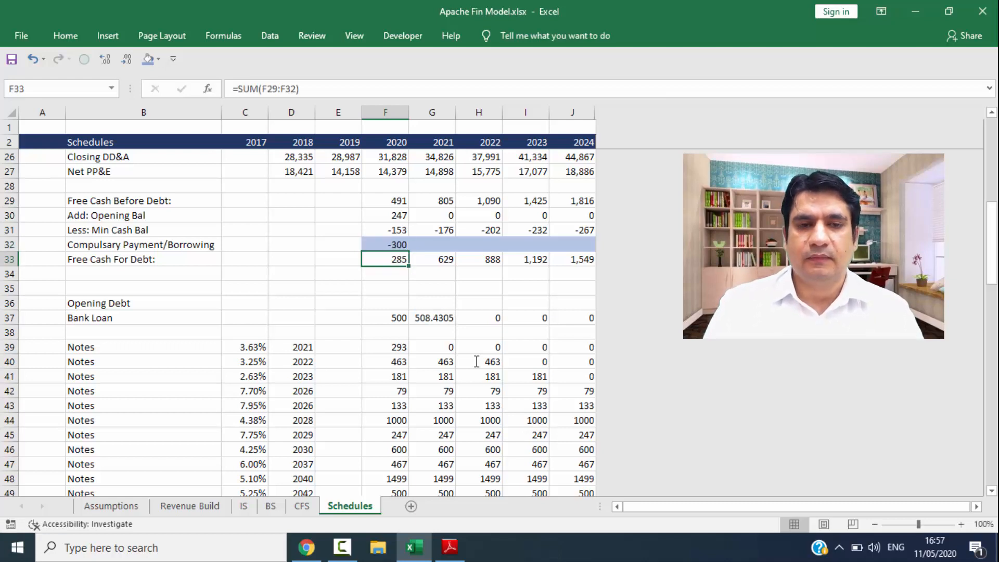
# Step: Set the 2020 Compulsary Payment/Borrowing in F32 to -600
pyautogui.press('Up')
pyautogui.write('-600')
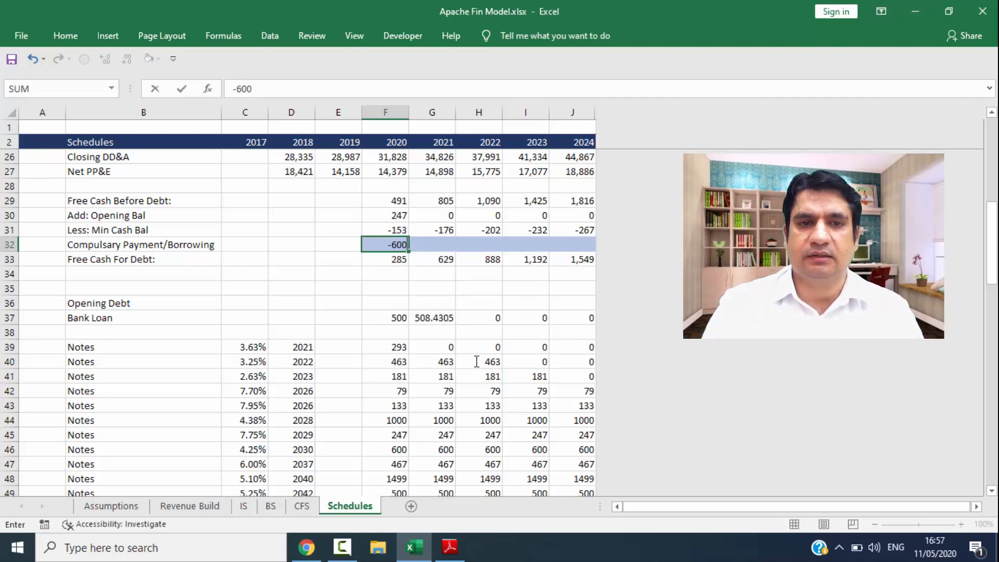
pyautogui.press('Return')
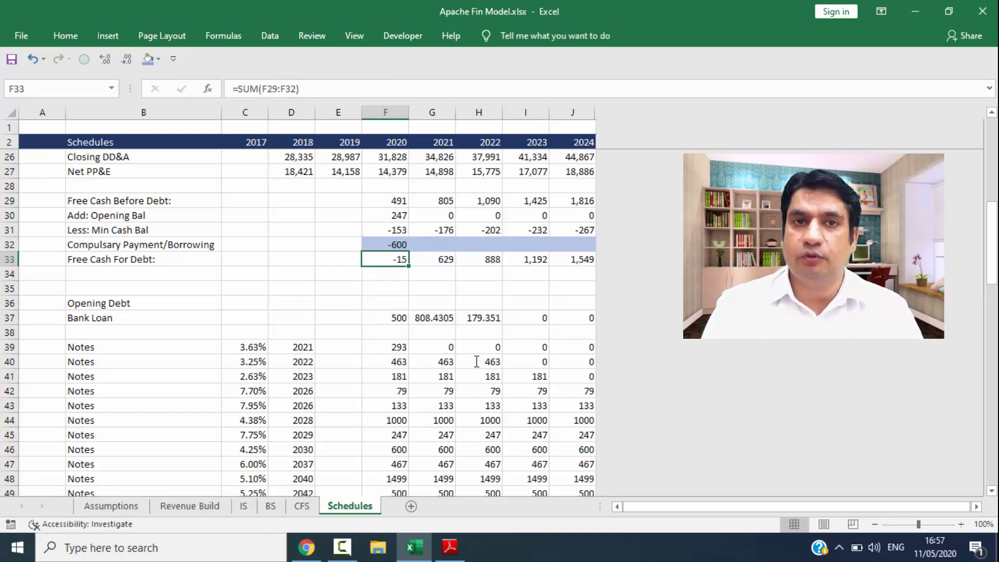
# Step: Examine the opening debt rows, the 2020 notes repayment in F60 and the 2020 Bank Loan change in F58
pyautogui.press('Down')
pyautogui.press('Down')
pyautogui.press('Down')
pyautogui.press('Down')
pyautogui.press('Down')
pyautogui.press('Down')
pyautogui.press('Down')
pyautogui.press('Down')
pyautogui.press('Down')
pyautogui.press('Down')
pyautogui.press('Down')
pyautogui.press('Down')
pyautogui.press('Down')
pyautogui.press('Down')
pyautogui.press('Down')
pyautogui.press('Down')
pyautogui.press('Down')
pyautogui.press('Down')
pyautogui.press('Down')
pyautogui.press('Down')
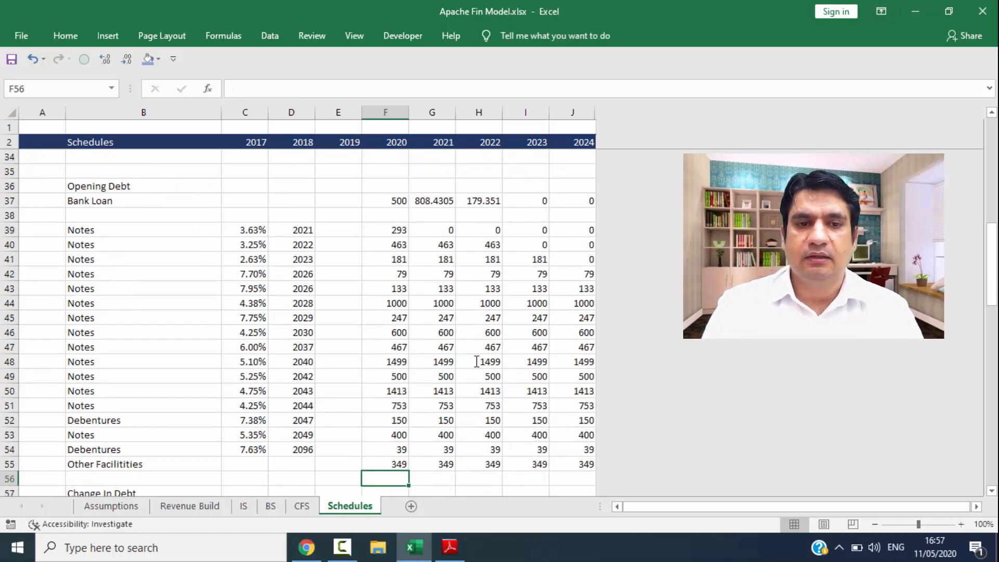
pyautogui.press('Up')
pyautogui.press('Up')
pyautogui.press('Up')
pyautogui.press('Up')
pyautogui.press('Up')
pyautogui.press('Up')
pyautogui.press('Up')
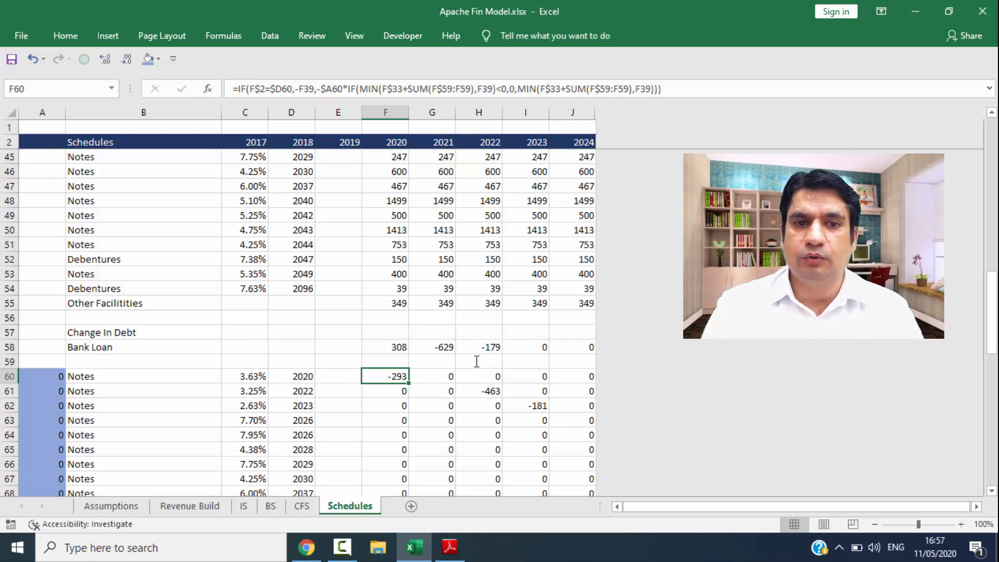
pyautogui.press('Up')
pyautogui.press('Up')
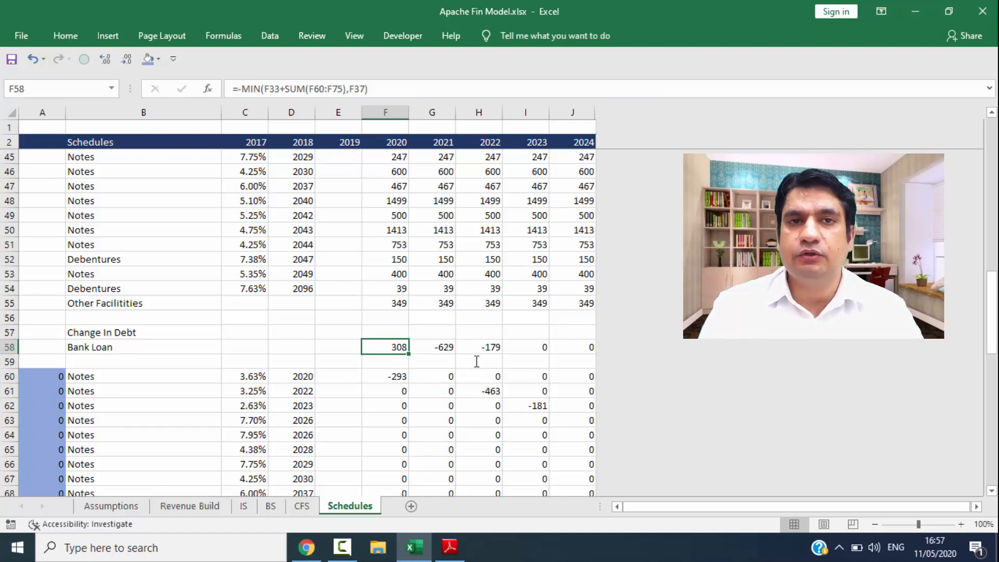
# Step: Replace F33 with -15 in the F58 Bank Loan formula and highlight its SUM(F60:F75) term
pyautogui.press('F2')
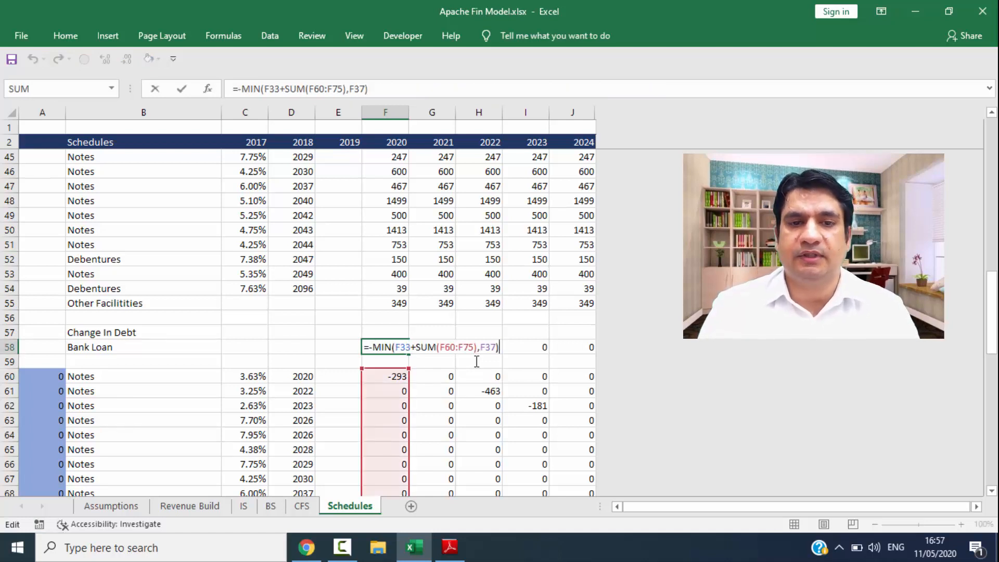
pyautogui.press('Left')
pyautogui.press('Left')
pyautogui.press('Left')
pyautogui.press('Left')
pyautogui.hotkey('shift', 'Right')
pyautogui.hotkey('shift', 'Right')
pyautogui.hotkey('shift', 'Right')
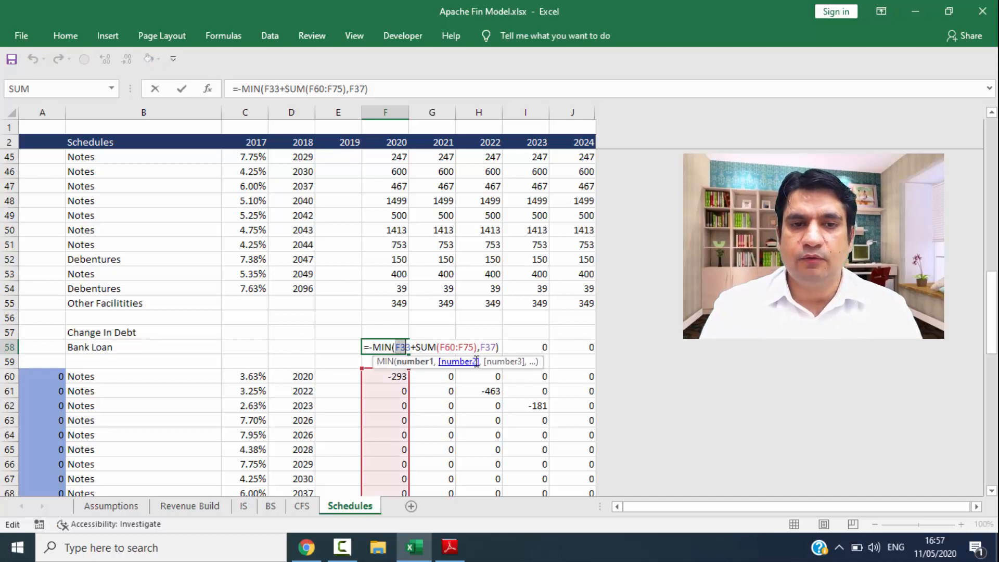
pyautogui.write('-15')
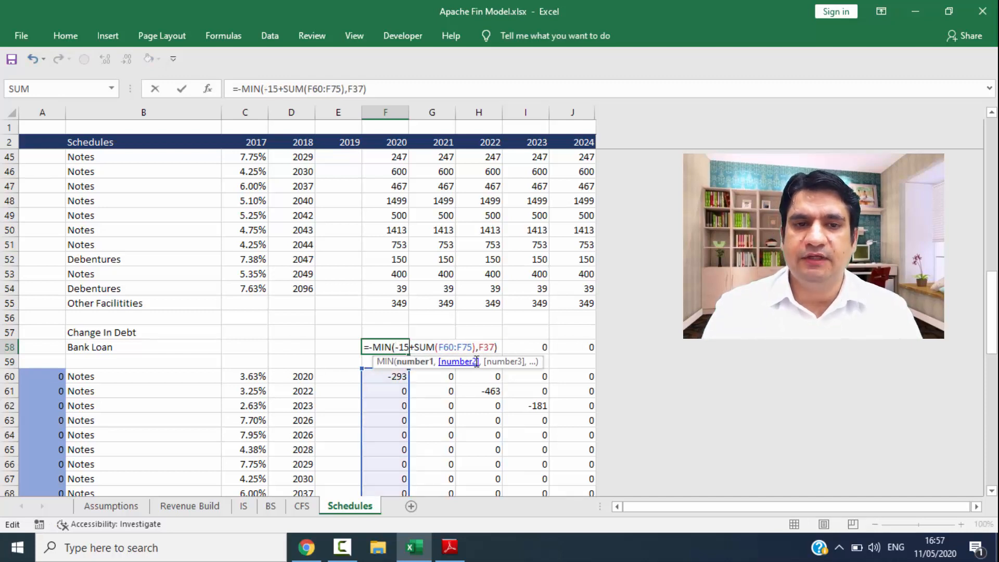
pyautogui.hotkey('shift', 'Right')
pyautogui.hotkey('shift', 'Right')
pyautogui.hotkey('shift', 'Right')
pyautogui.hotkey('shift', 'Right')
pyautogui.hotkey('shift', 'Right')
pyautogui.hotkey('shift', 'Right')
pyautogui.hotkey('shift', 'Right')
pyautogui.hotkey('shift', 'Right')
pyautogui.hotkey('shift', 'Right')
pyautogui.hotkey('shift', 'Right')
pyautogui.hotkey('shift', 'Right')
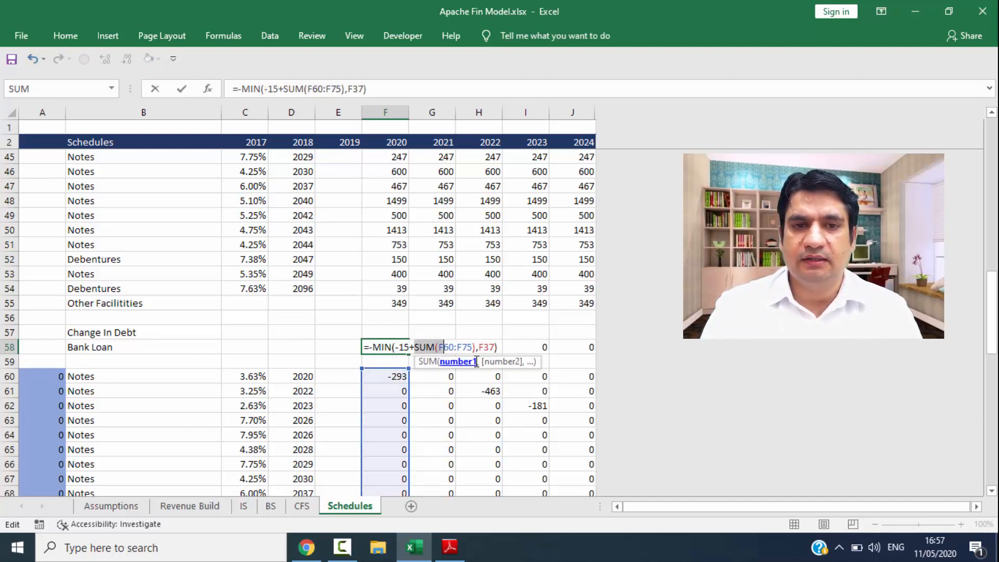
pyautogui.hotkey('shift', 'Right')
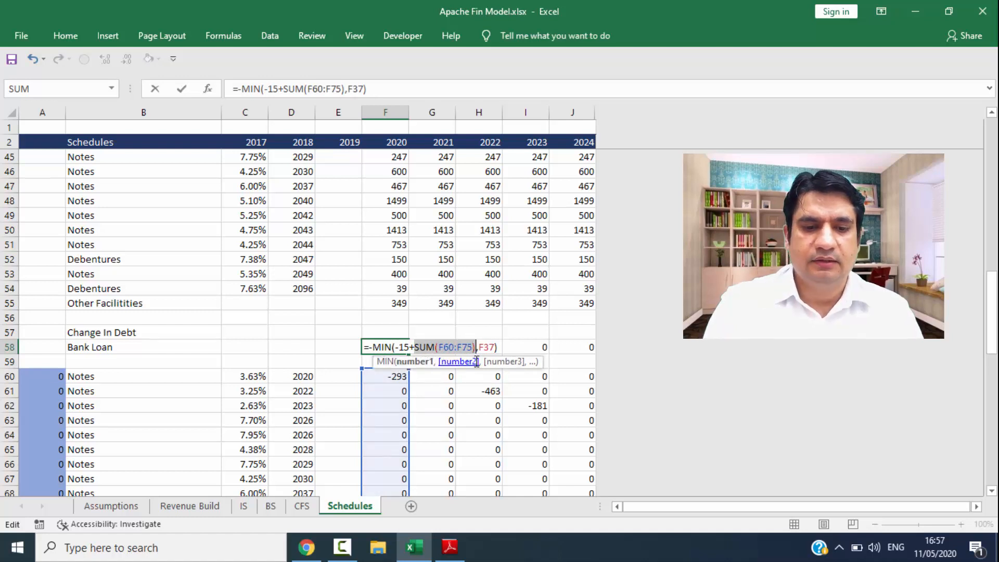
pyautogui.press('XF86AudioRaiseVolume')
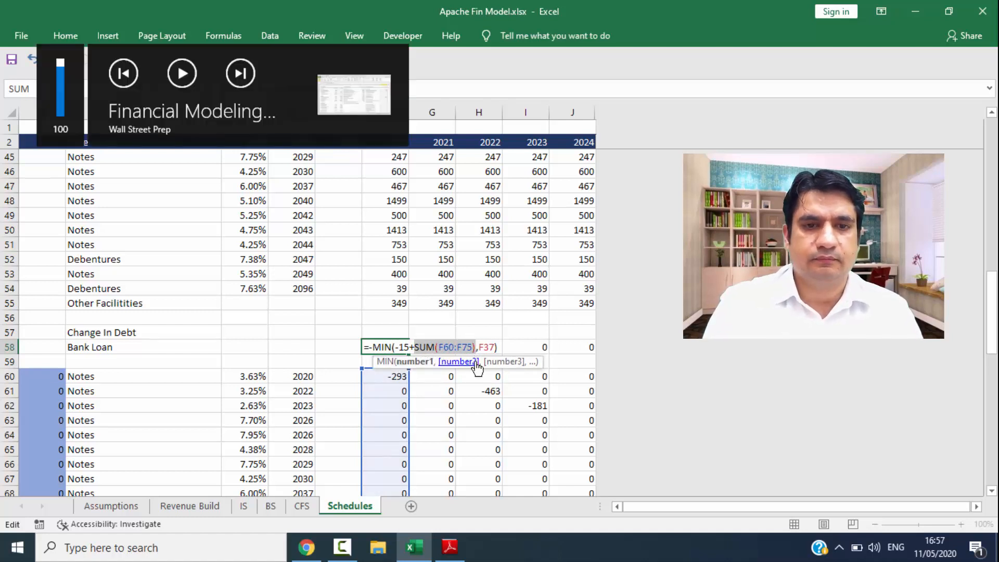
pyautogui.press('Escape')
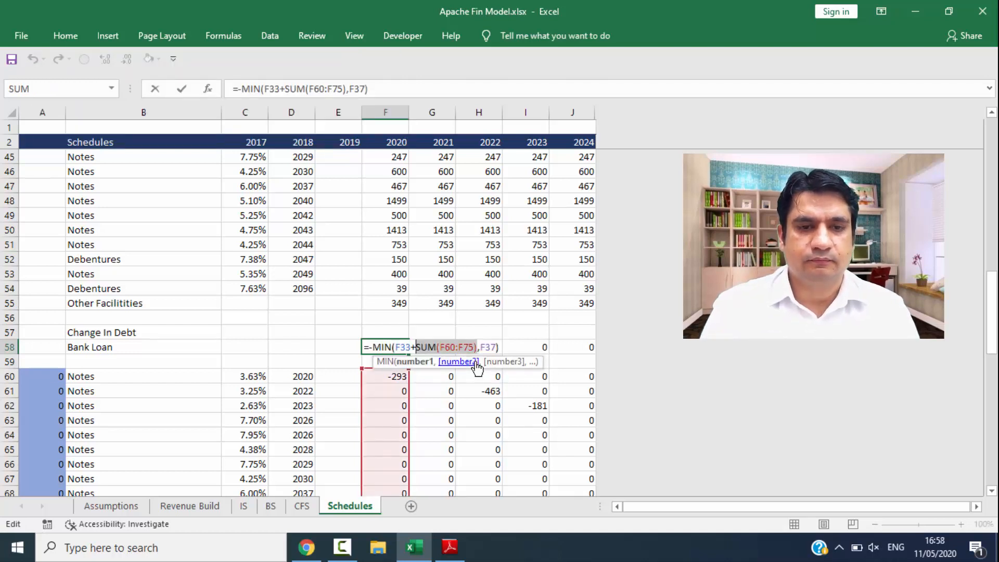
pyautogui.click(341, 557)
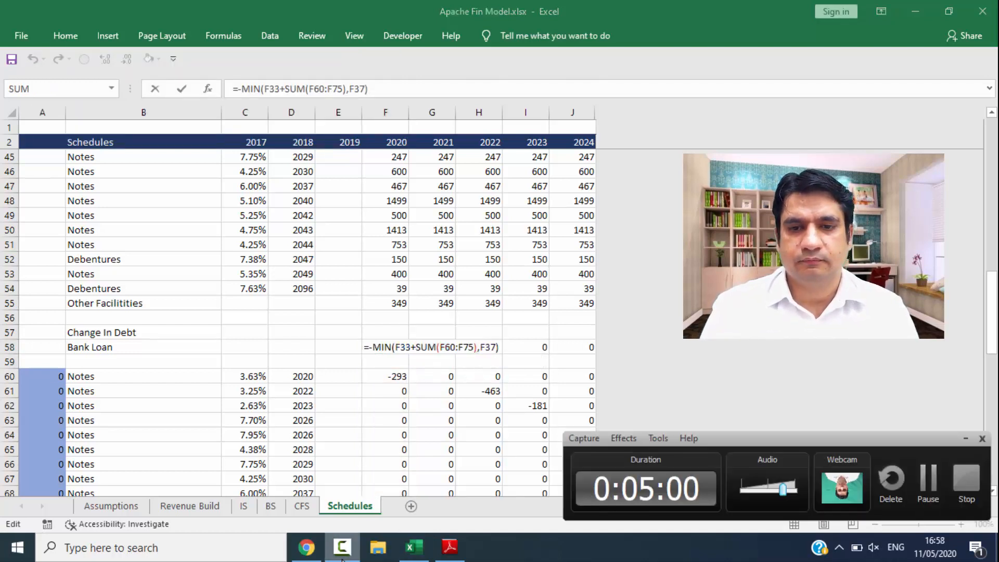
pyautogui.click(969, 438)
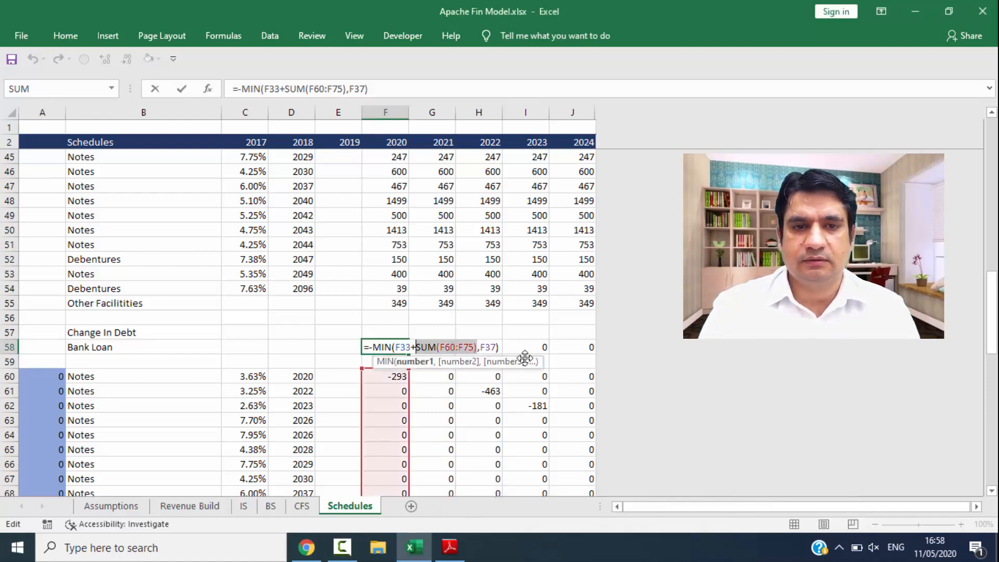
# Step: Replace the SUM(F60:F75) term in the F58 Bank Loan formula with -293
pyautogui.write('-293')
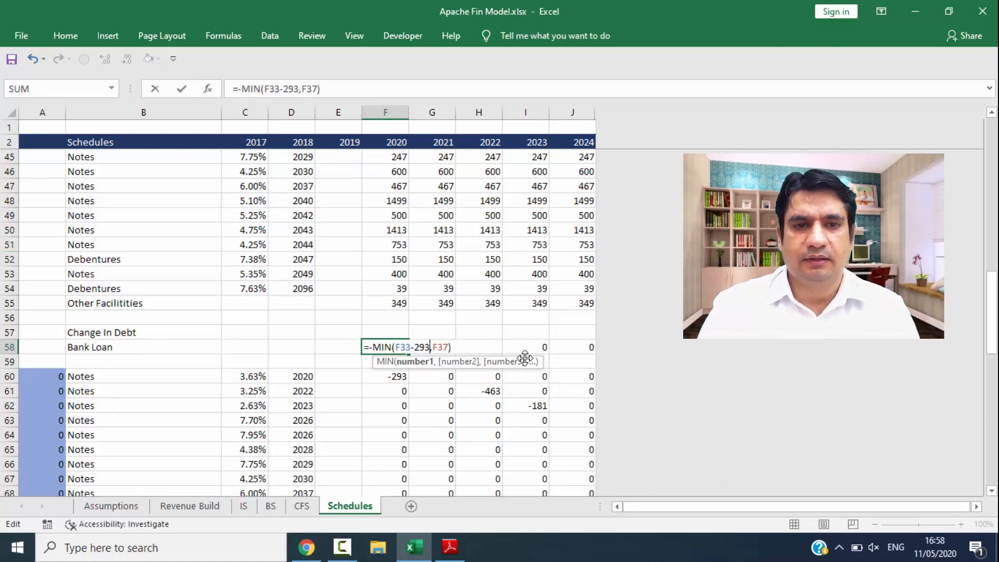
pyautogui.hotkey('ctrl', 'Return')
pyautogui.press('Left')
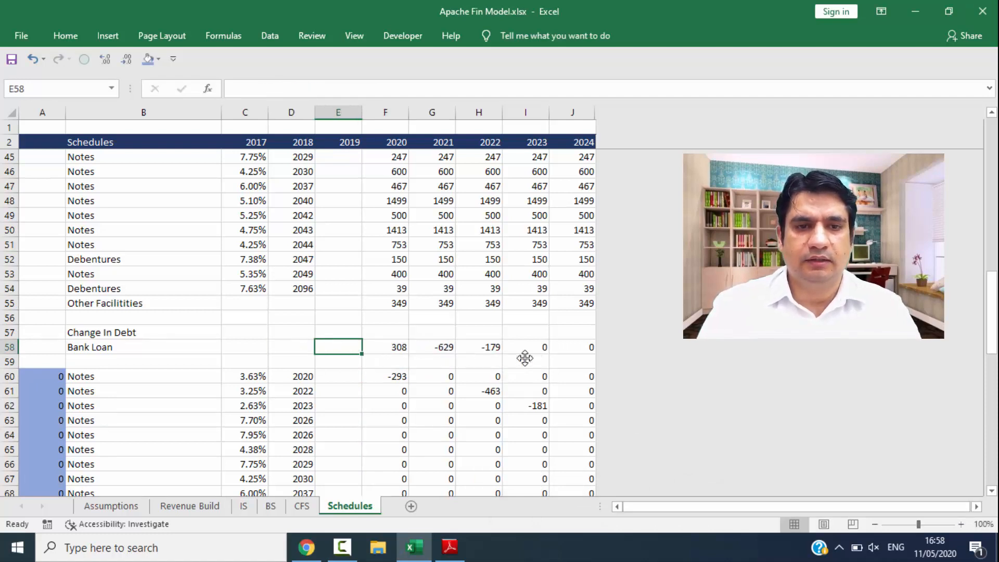
# Step: Evaluate the F33 reference inside the F58 formula so that it reads =-MIN(-15-293,F37)
pyautogui.press('Right')
pyautogui.press('F2')
pyautogui.press('Left')
pyautogui.press('Left')
pyautogui.press('Left')
pyautogui.press('Left')
pyautogui.press('Left')
pyautogui.press('Left')
pyautogui.press('Left')
pyautogui.press('Left')
pyautogui.press('Left')
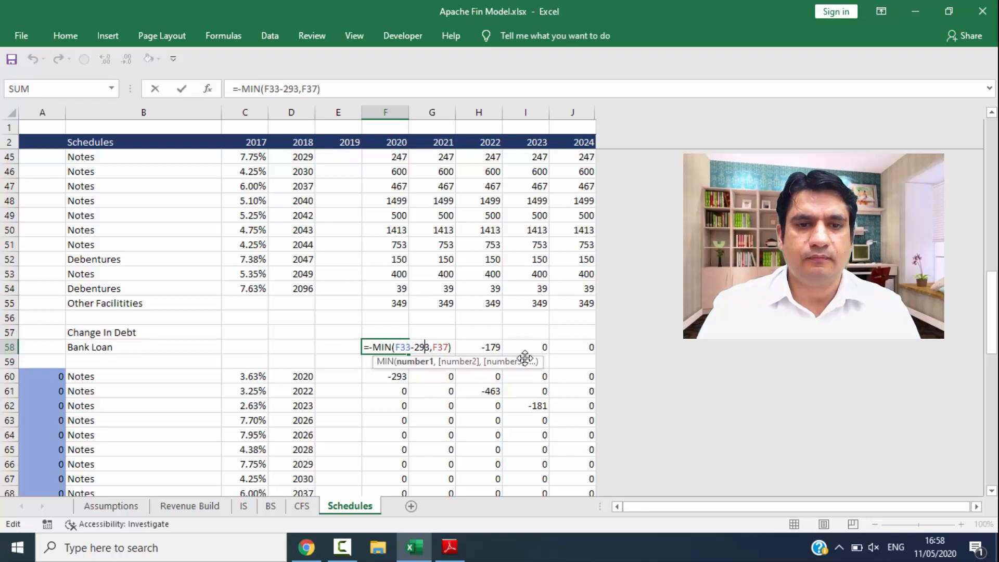
pyautogui.hotkey('shift', 'Left')
pyautogui.hotkey('shift', 'Left')
pyautogui.hotkey('shift', 'Left')
pyautogui.press('F9')
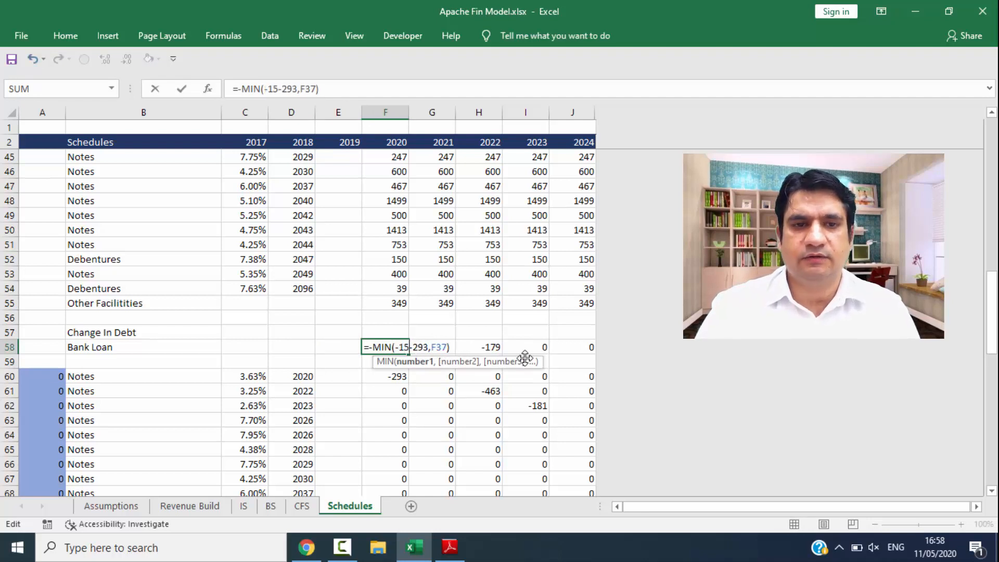
# Step: Combine -15-293 in the F58 formula into the single value -308
pyautogui.hotkey('shift', 'Right')
pyautogui.hotkey('shift', 'Right')
pyautogui.hotkey('shift', 'Right')
pyautogui.hotkey('shift', 'Right')
pyautogui.hotkey('shift', 'Right')
pyautogui.hotkey('shift', 'Right')
pyautogui.hotkey('shift', 'Right')
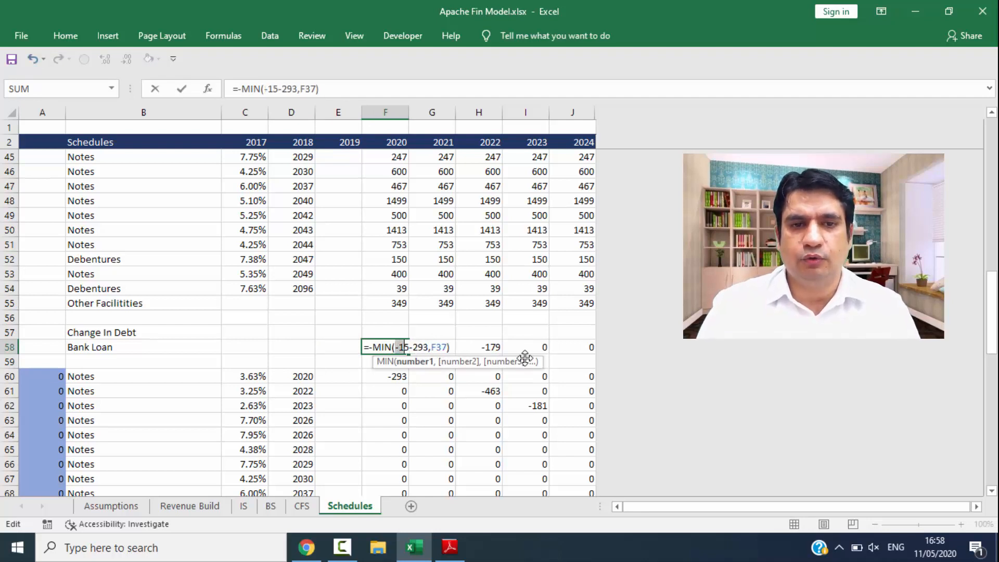
pyautogui.write('-')
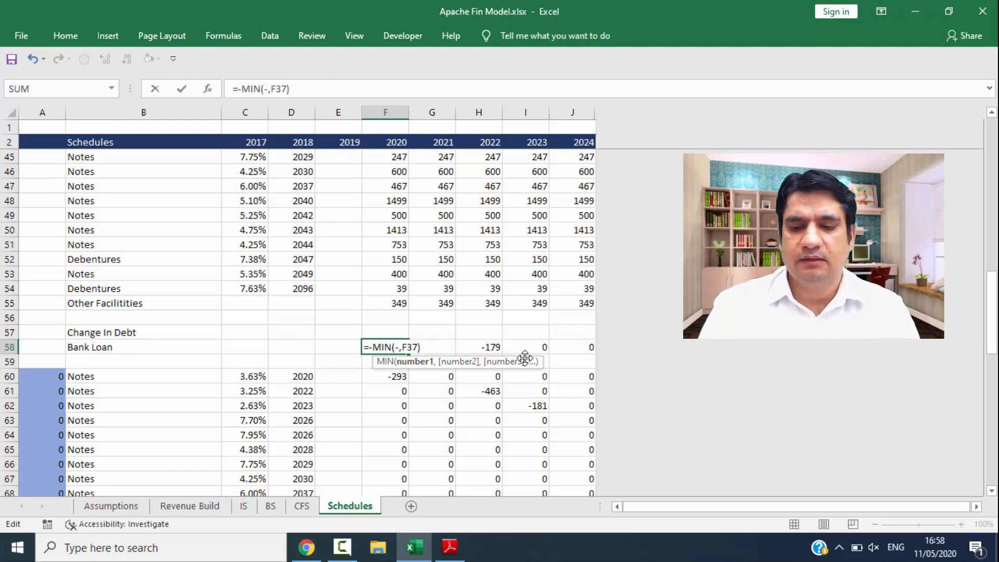
pyautogui.write('308')
pyautogui.press('Right')
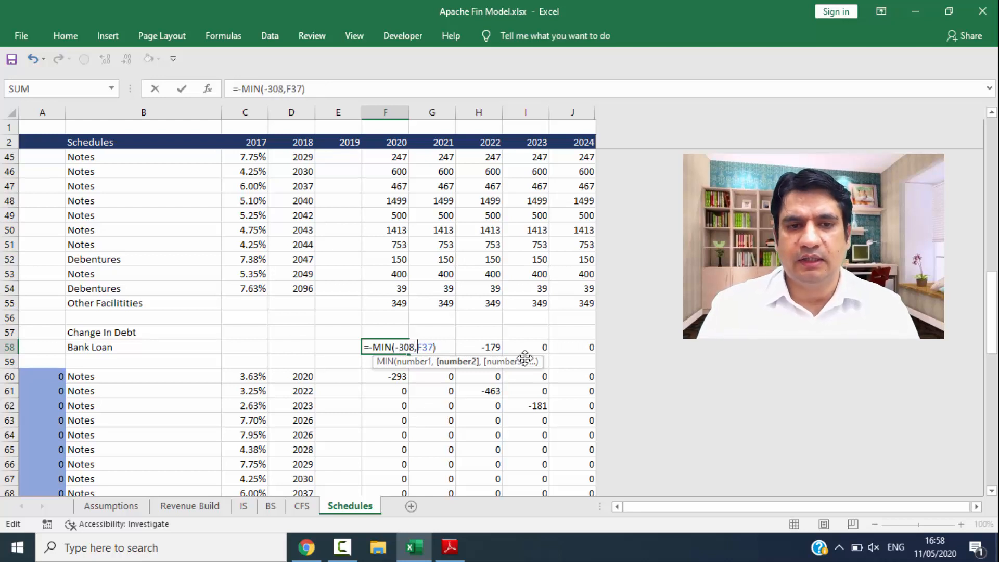
# Step: Highlight F37 and then both MIN arguments in the F58 formula, and keep it as =-MIN(-308,F37)
pyautogui.hotkey('shift', 'Right')
pyautogui.hotkey('shift', 'Right')
pyautogui.hotkey('shift', 'Right')
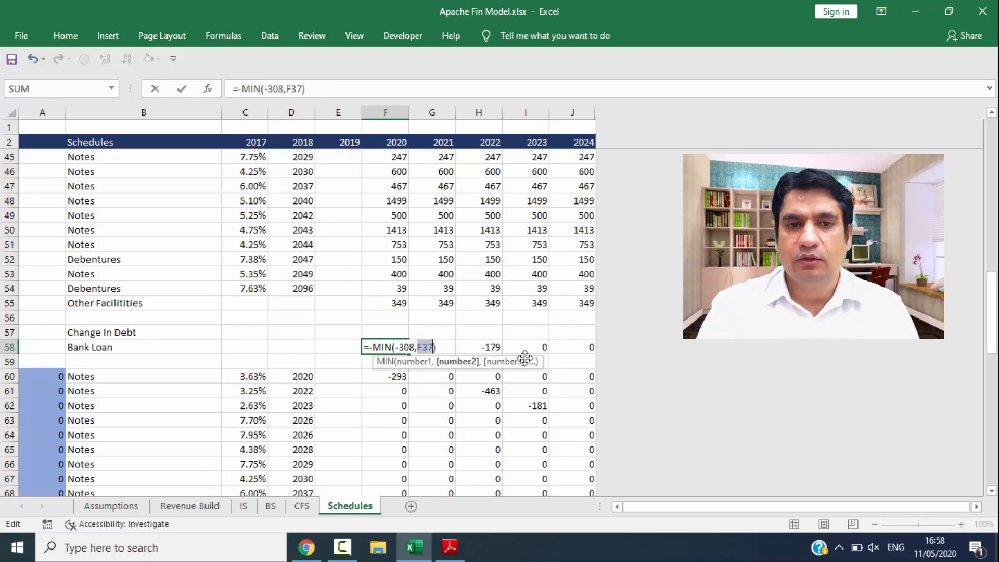
pyautogui.press('Left')
pyautogui.press('Left')
pyautogui.press('Left')
pyautogui.press('Left')
pyautogui.press('Left')
pyautogui.hotkey('shift', 'Right')
pyautogui.hotkey('shift', 'Right')
pyautogui.hotkey('shift', 'Right')
pyautogui.hotkey('shift', 'Right')
pyautogui.hotkey('shift', 'Right')
pyautogui.hotkey('shift', 'Right')
pyautogui.hotkey('shift', 'Right')
pyautogui.hotkey('shift', 'Right')
pyautogui.hotkey('shift', 'Right')
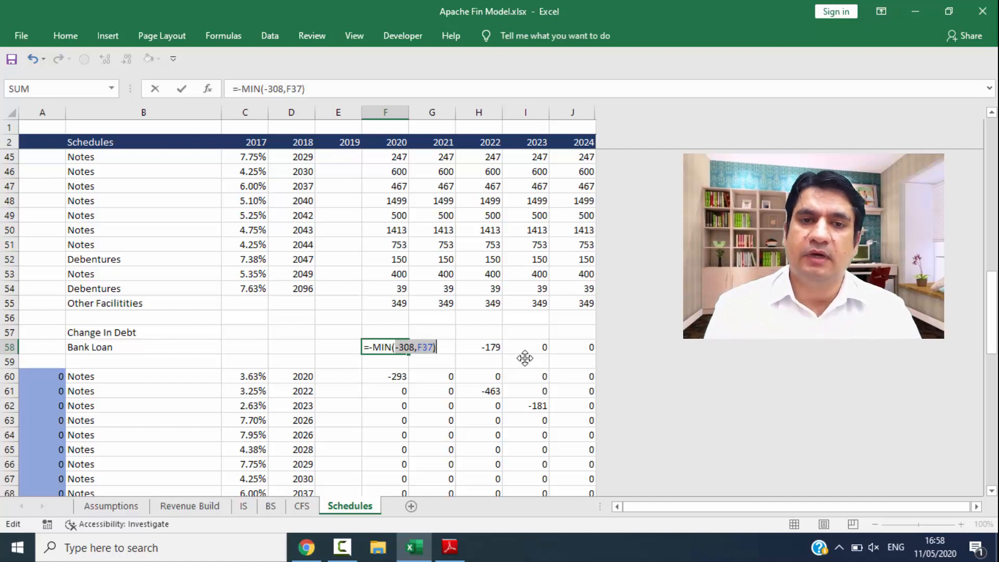
pyautogui.press('Escape')
pyautogui.press('Down')
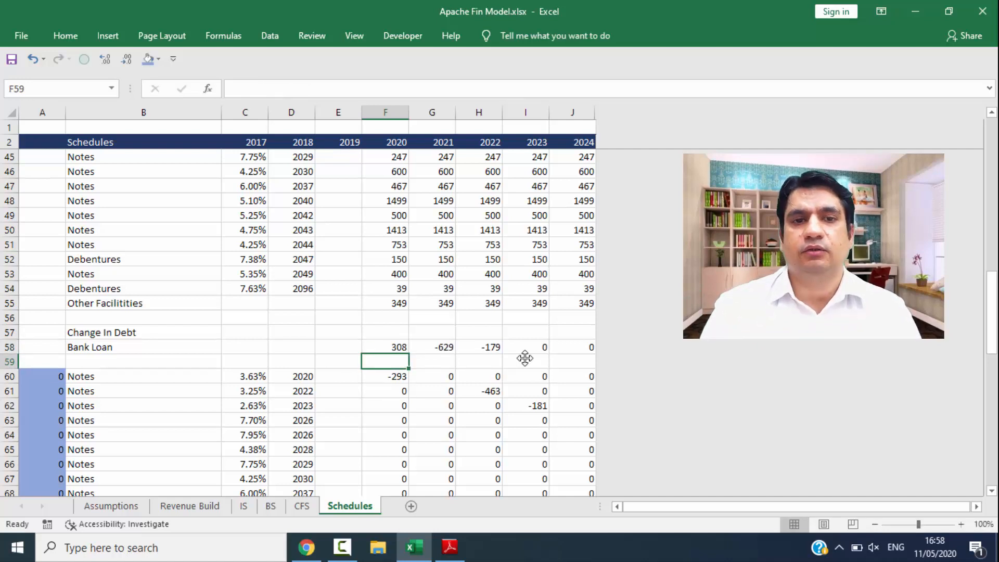
# Step: Restore the cell-referenced Bank Loan change formula in F58 by copying it from G58
pyautogui.press('Up')
pyautogui.press('Right')
pyautogui.hotkey('ctrl', 'c')
pyautogui.press('Left')
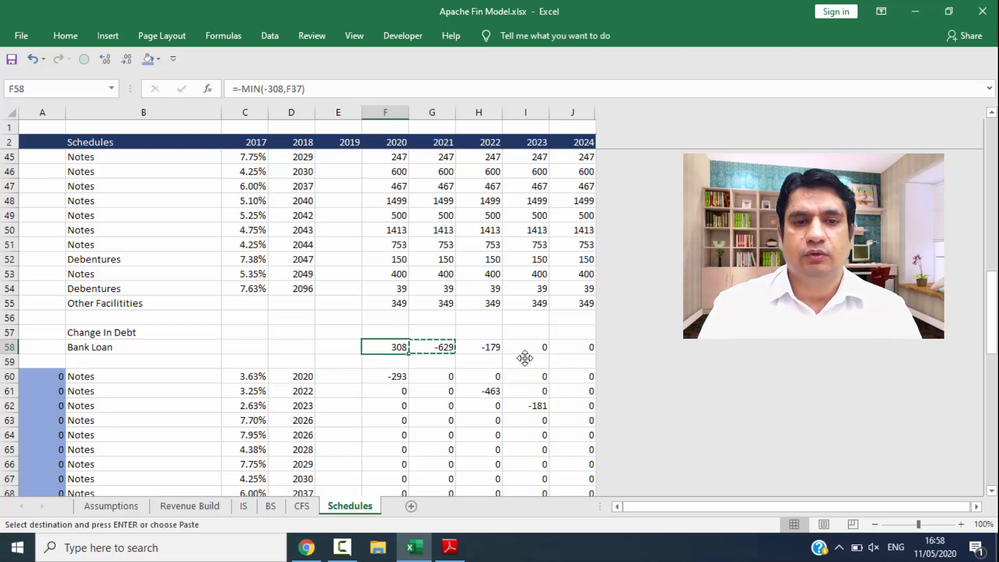
pyautogui.hotkey('ctrl', 'v')
# Step: Examine the nested IF(MIN(...)<0,0,MIN(...)) part of the first notes repayment formula in F60, leaving the formula as it is
pyautogui.press('Down')
pyautogui.press('Down')
pyautogui.press('F2')
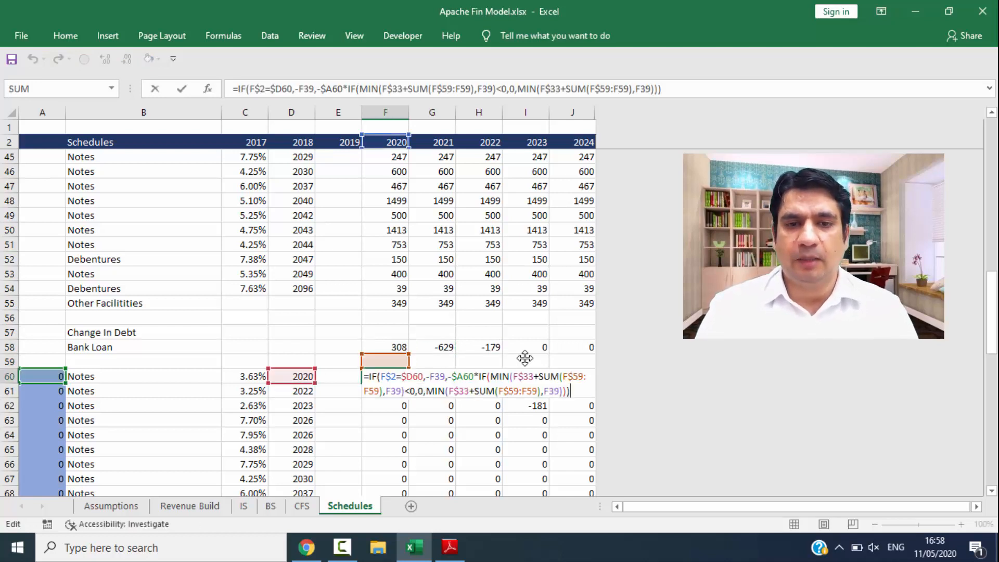
pyautogui.press('Up')
pyautogui.press('Left')
pyautogui.press('Left')
pyautogui.press('Left')
pyautogui.press('Left')
pyautogui.press('Left')
pyautogui.press('Left')
pyautogui.press('Left')
pyautogui.press('Left')
pyautogui.press('Left')
pyautogui.press('Left')
pyautogui.press('Left')
pyautogui.press('Left')
pyautogui.press('Left')
pyautogui.press('Left')
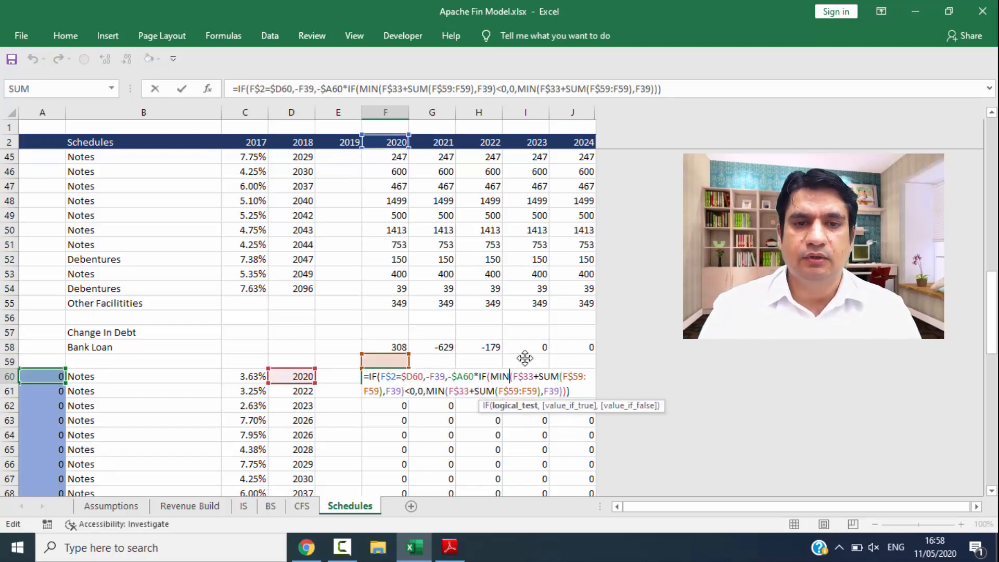
pyautogui.press('Left')
pyautogui.press('Left')
pyautogui.press('Left')
pyautogui.hotkey('shift', 'Down')
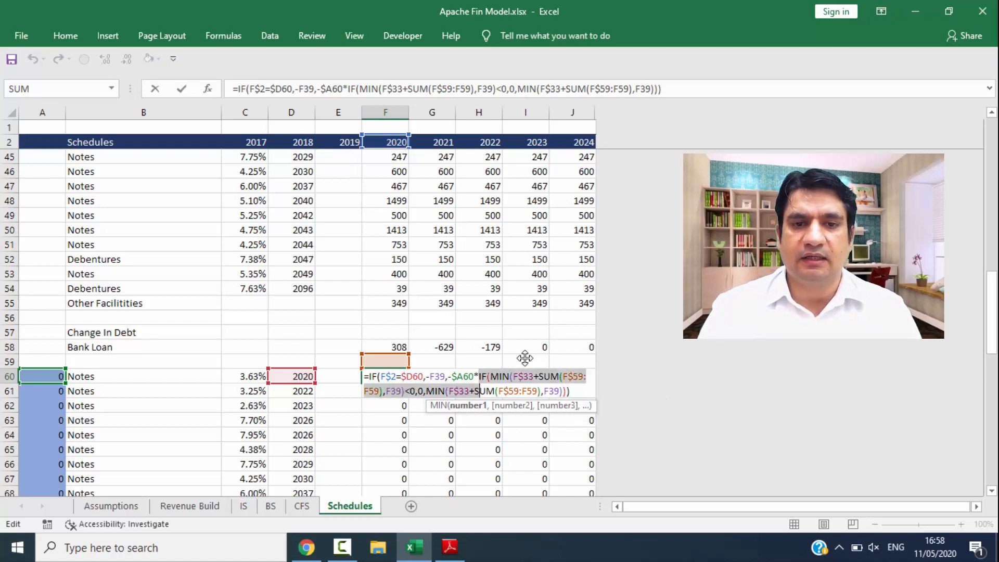
pyautogui.hotkey('shift', 'Right')
pyautogui.hotkey('shift', 'Right')
pyautogui.hotkey('shift', 'Right')
pyautogui.hotkey('shift', 'Right')
pyautogui.hotkey('shift', 'Right')
pyautogui.hotkey('shift', 'Right')
pyautogui.hotkey('shift', 'Right')
pyautogui.hotkey('shift', 'Right')
pyautogui.hotkey('shift', 'Right')
pyautogui.hotkey('shift', 'Right')
pyautogui.hotkey('shift', 'Right')
pyautogui.hotkey('shift', 'Right')
pyautogui.hotkey('shift', 'Right')
pyautogui.hotkey('shift', 'Right')
pyautogui.hotkey('shift', 'Right')
pyautogui.hotkey('shift', 'Right')
pyautogui.hotkey('shift', 'Right')
pyautogui.hotkey('shift', 'Right')
pyautogui.hotkey('shift', 'Right')
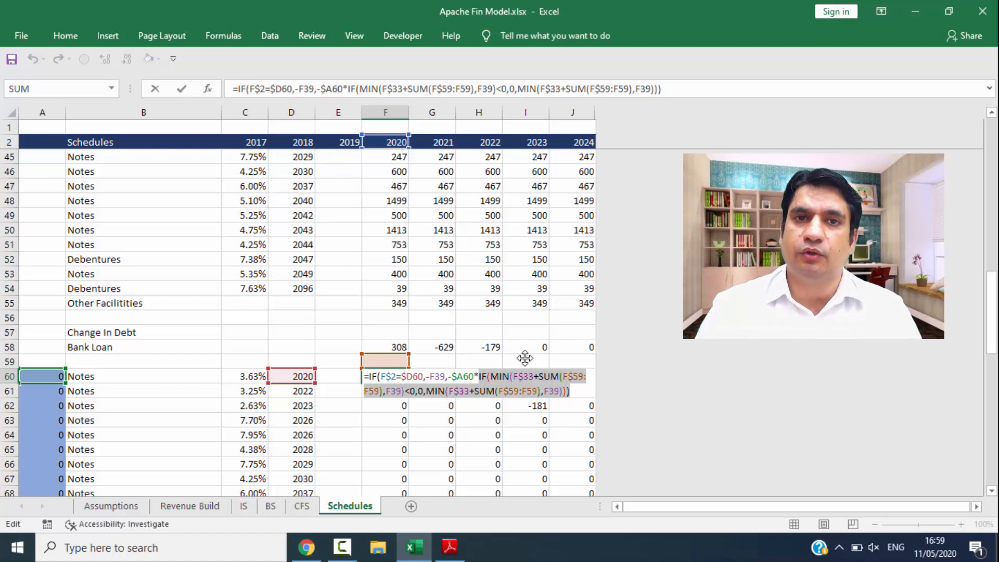
pyautogui.press('Escape')
# Step: Review the Bank Loan formula in F58 and the Bank Loan changes across F58:J58
pyautogui.press('Up')
pyautogui.press('Up')
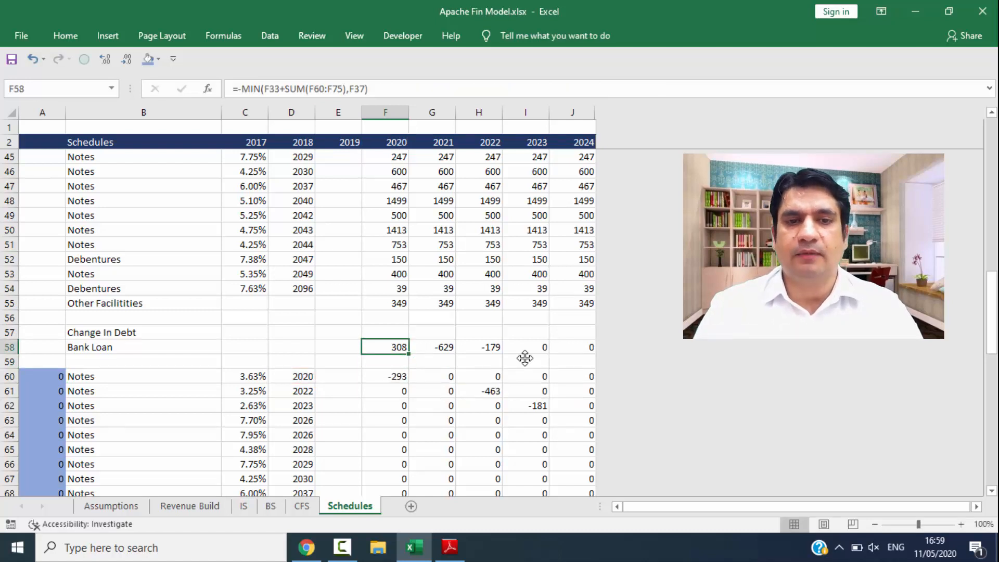
pyautogui.press('F2')
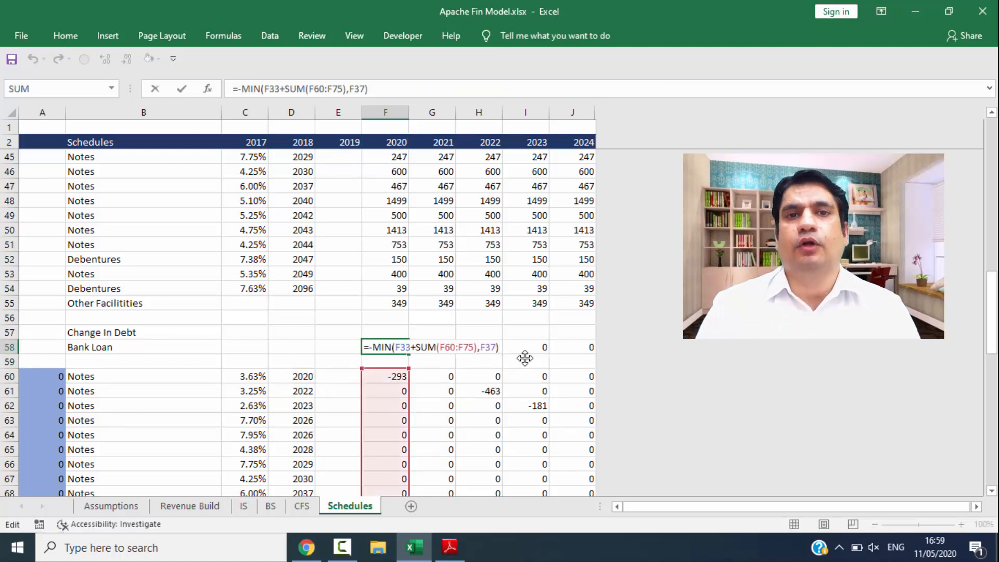
pyautogui.press('Escape')
pyautogui.hotkey('ctrl', 'shift', 'Right')
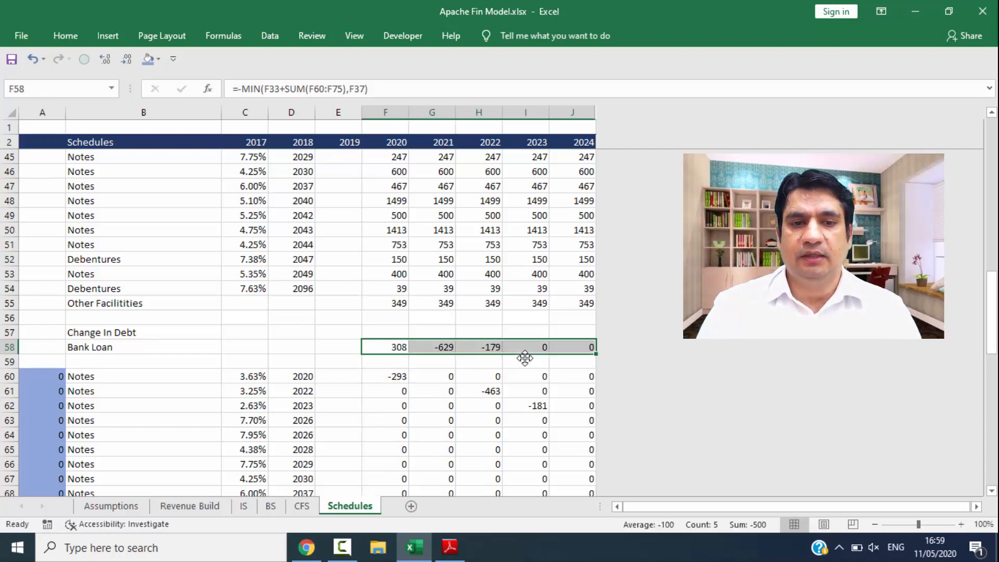
pyautogui.press('Up')
pyautogui.press('Up')
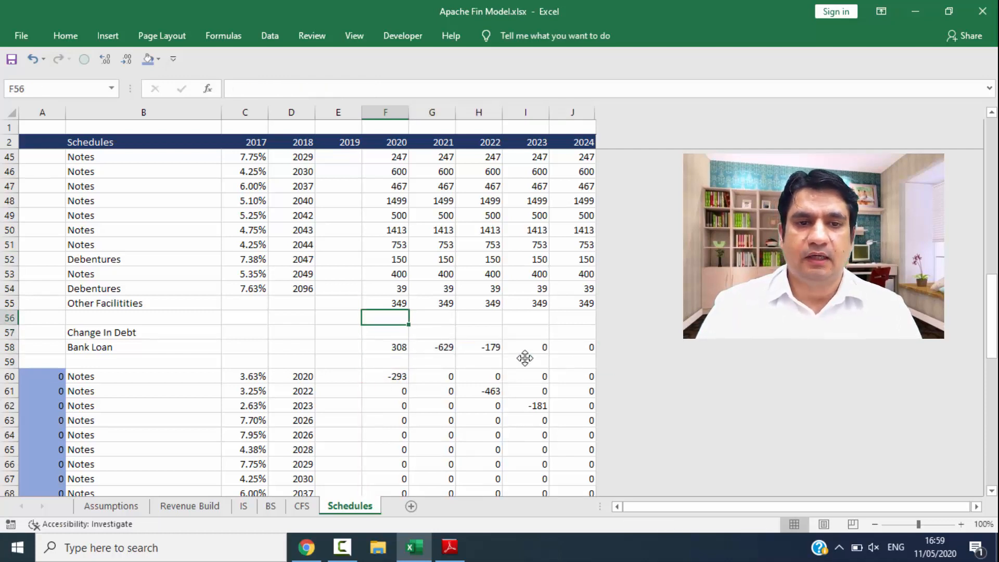
# Step: Set the maturity year of the first 3.63% notes in D60 to 2021
pyautogui.press('Down')
pyautogui.press('Down')
pyautogui.press('Left')
pyautogui.press('Down')
pyautogui.press('Down')
pyautogui.press('Down')
pyautogui.press('Down')
pyautogui.press('Down')
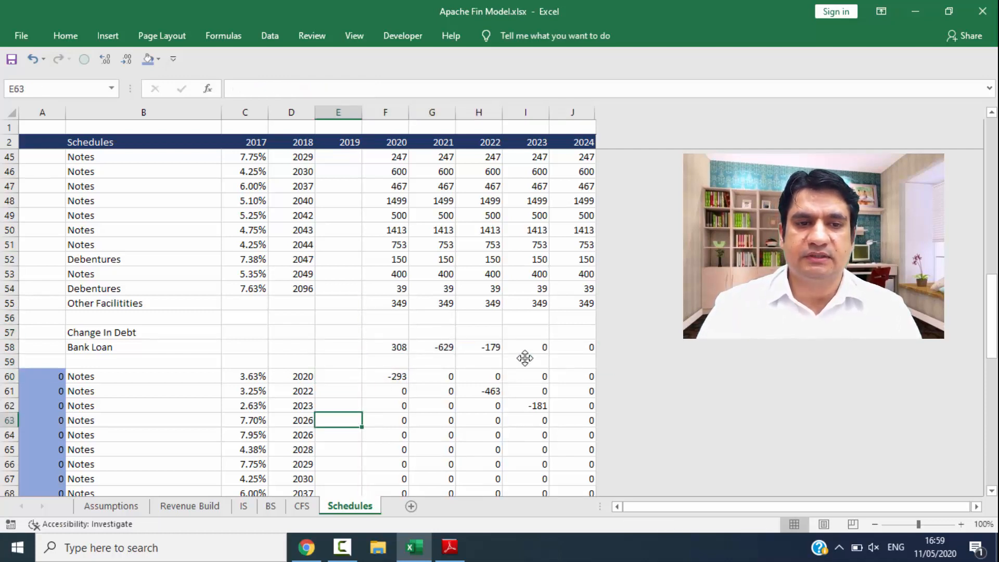
pyautogui.press('Up')
pyautogui.press('Up')
pyautogui.press('Up')
pyautogui.press('Left')
pyautogui.write('2021')
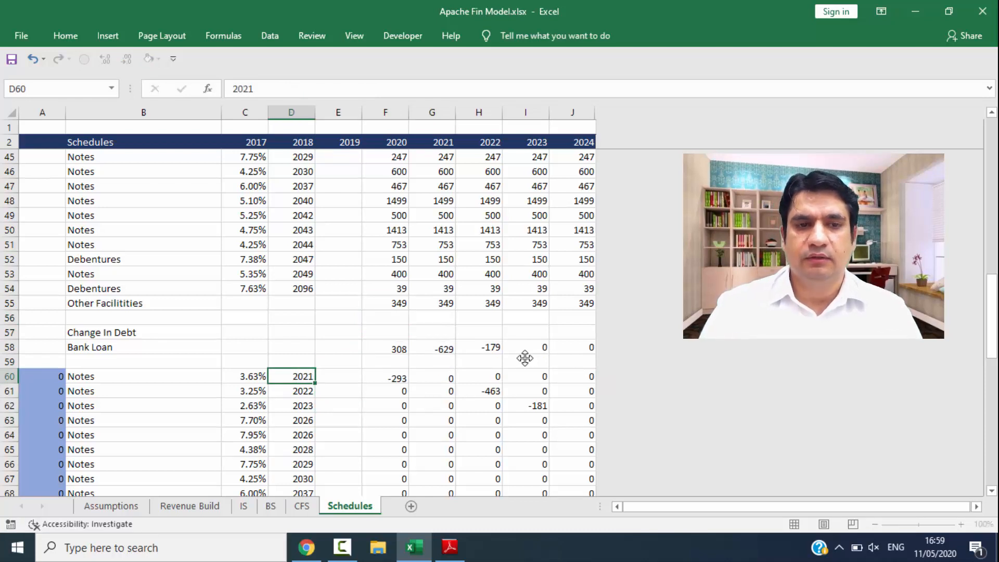
pyautogui.press('Return')
pyautogui.press('Down')
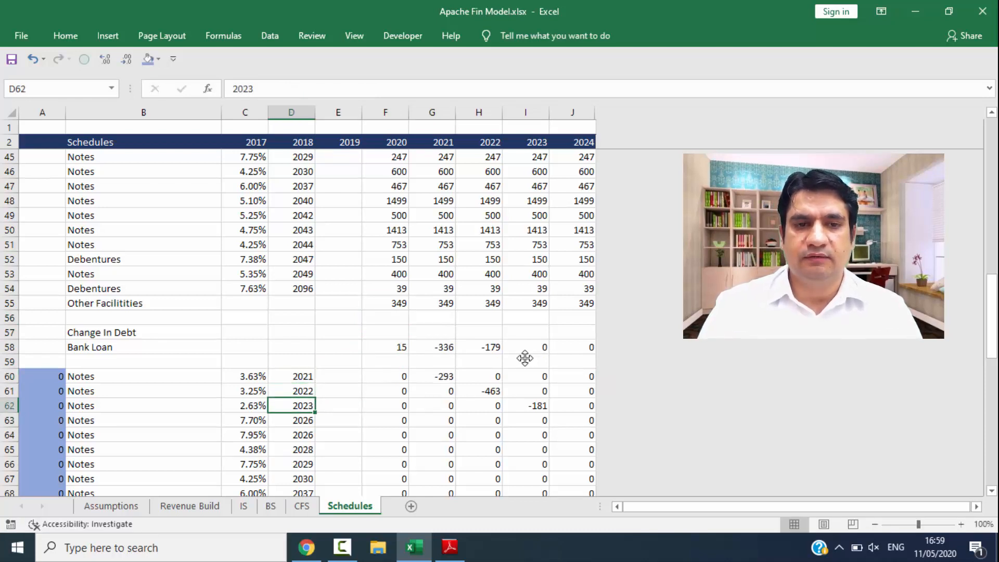
# Step: Set the 2019 Bank Loan balance in E80 of the Closing Debt section to 0
pyautogui.press('Up')
pyautogui.press('Down')
pyautogui.press('Down')
pyautogui.press('Down')
pyautogui.press('Down')
pyautogui.press('Down')
pyautogui.press('Down')
pyautogui.press('Down')
pyautogui.press('Down')
pyautogui.press('Down')
pyautogui.press('Down')
pyautogui.press('Down')
pyautogui.press('Down')
pyautogui.press('Down')
pyautogui.press('Down')
pyautogui.press('Down')
pyautogui.press('Down')
pyautogui.press('Down')
pyautogui.press('Down')
pyautogui.press('Down')
pyautogui.press('Down')
pyautogui.press('Down')
pyautogui.press('Down')
pyautogui.press('Down')
pyautogui.press('Down')
pyautogui.press('Down')
pyautogui.press('Down')
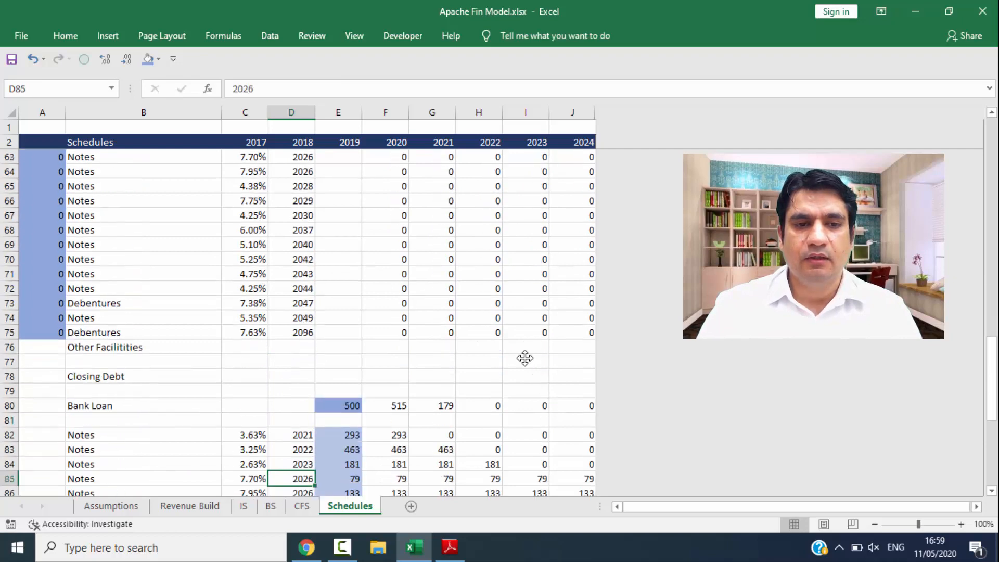
pyautogui.press('Right')
pyautogui.press('Up')
pyautogui.press('Up')
pyautogui.press('Up')
pyautogui.press('Up')
pyautogui.press('Up')
pyautogui.press('Up')
pyautogui.press('Up')
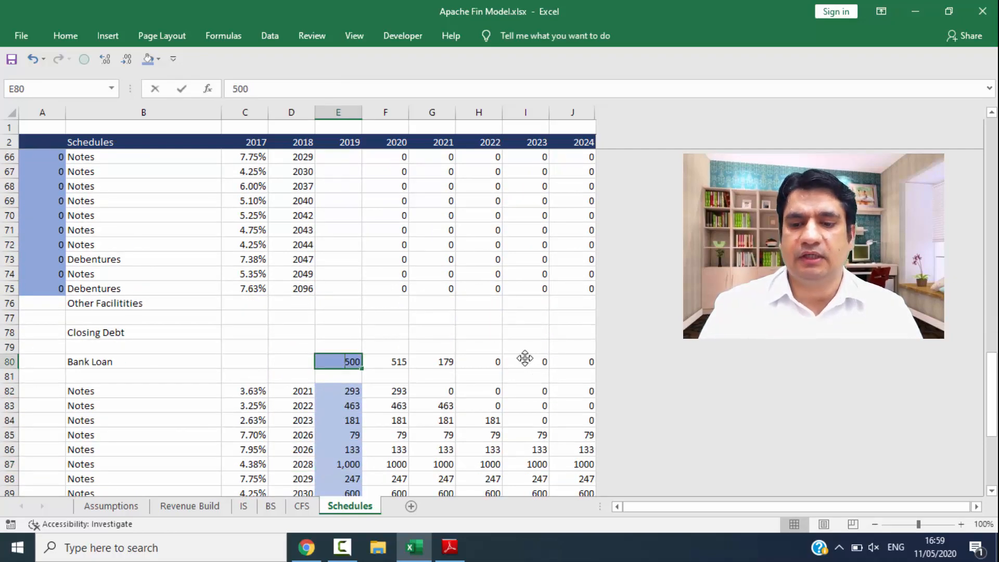
pyautogui.write('0')
pyautogui.press('Return')
# Step: Clear the 2020 Compulsary Payment/Borrowing amount in F32 and save the workbook
pyautogui.press('Up')
pyautogui.press('Up')
pyautogui.press('Up')
pyautogui.press('Up')
pyautogui.press('Up')
pyautogui.press('Up')
pyautogui.press('Up')
pyautogui.press('Up')
pyautogui.press('Up')
pyautogui.press('Up')
pyautogui.press('Up')
pyautogui.press('Up')
pyautogui.press('Up')
pyautogui.press('Up')
pyautogui.press('Up')
pyautogui.press('Up')
pyautogui.press('Up')
pyautogui.press('Up')
pyautogui.press('Up')
pyautogui.press('Up')
pyautogui.press('Up')
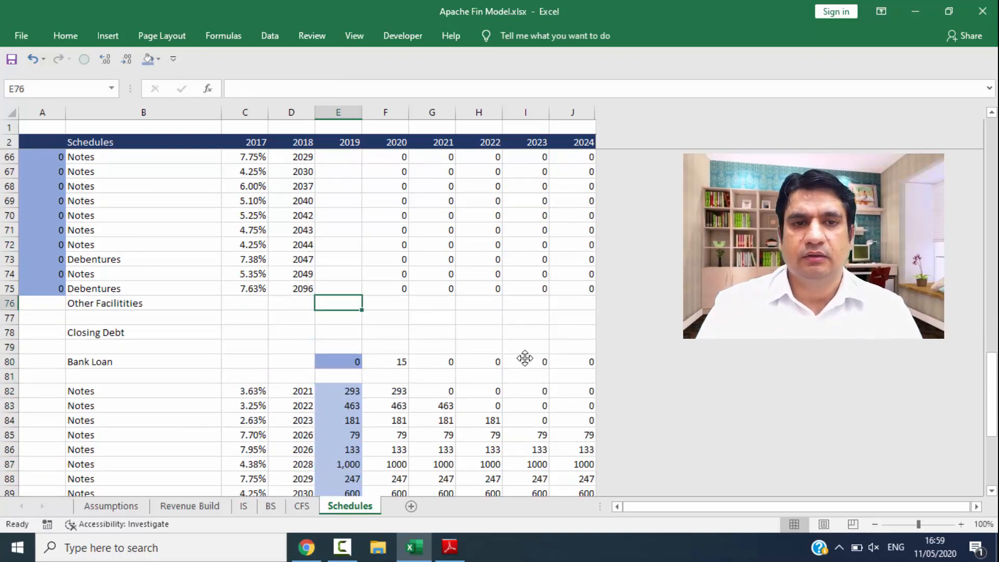
pyautogui.press('Up')
pyautogui.press('Up')
pyautogui.press('Up')
pyautogui.press('Up')
pyautogui.press('Up')
pyautogui.press('Up')
pyautogui.press('Up')
pyautogui.press('Up')
pyautogui.press('Up')
pyautogui.press('Up')
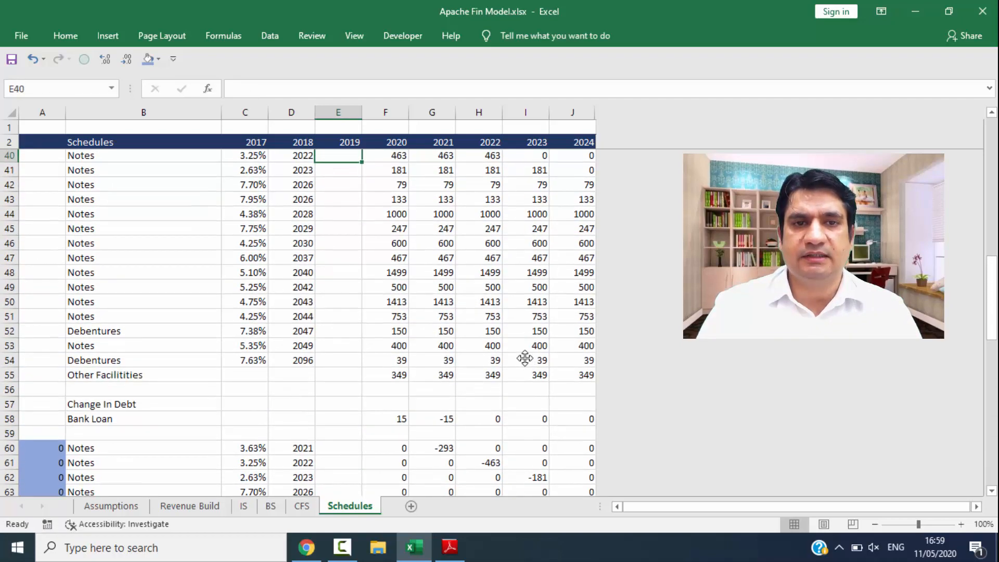
pyautogui.press('Right')
pyautogui.press('Up')
pyautogui.press('Up')
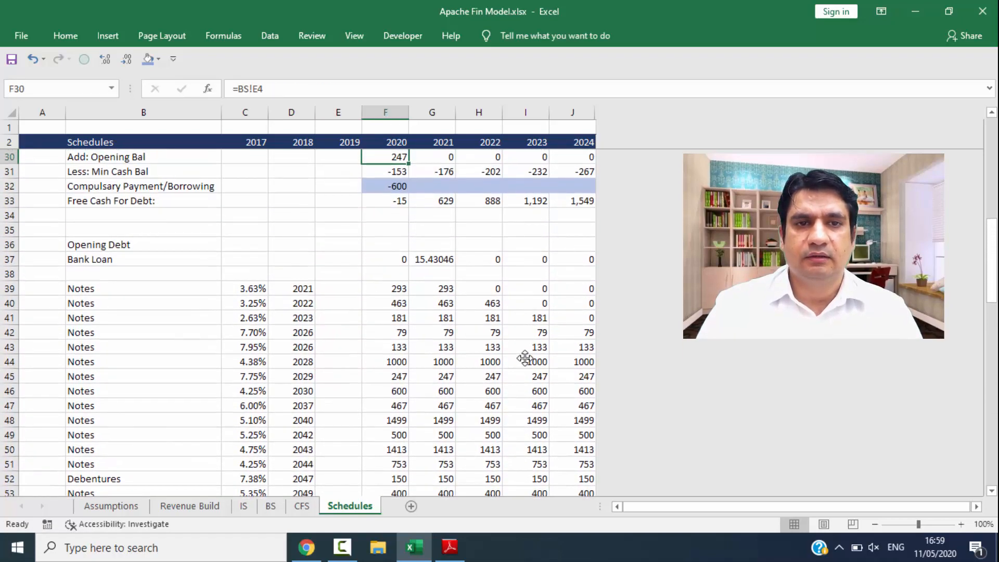
pyautogui.press('Down')
pyautogui.press('Down')
pyautogui.press('Down')
pyautogui.press('Up')
pyautogui.press('Delete')
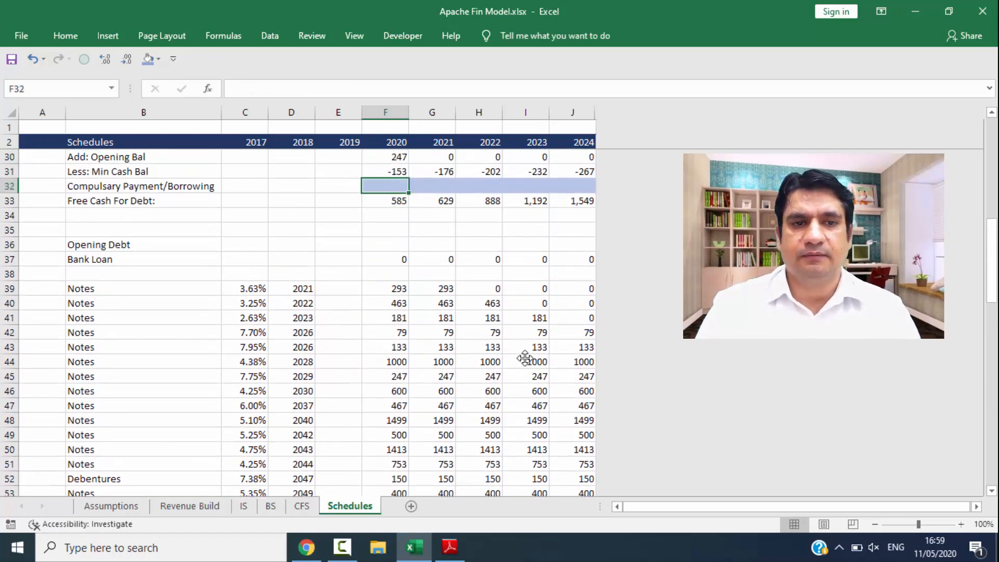
pyautogui.press('Down')
pyautogui.hotkey('ctrl', 's')
# Step: Try to copy the 2019 Total Debt SUM formula in E99 across the 2020 to 2024 columns, F99:J99
pyautogui.press('Down')
pyautogui.press('Down')
pyautogui.press('Down')
pyautogui.press('Down')
pyautogui.press('Down')
pyautogui.press('Down')
pyautogui.press('Down')
pyautogui.press('Down')
pyautogui.press('Down')
pyautogui.press('Down')
pyautogui.press('Down')
pyautogui.press('Down')
pyautogui.press('Down')
pyautogui.press('Down')
pyautogui.press('Down')
pyautogui.press('Down')
pyautogui.press('Down')
pyautogui.press('Down')
pyautogui.press('Down')
pyautogui.press('Down')
pyautogui.press('Down')
pyautogui.press('Down')
pyautogui.press('Down')
pyautogui.press('Down')
pyautogui.press('Down')
pyautogui.press('Down')
pyautogui.press('Down')
pyautogui.press('Down')
pyautogui.press('Down')
pyautogui.press('Down')
pyautogui.press('Down')
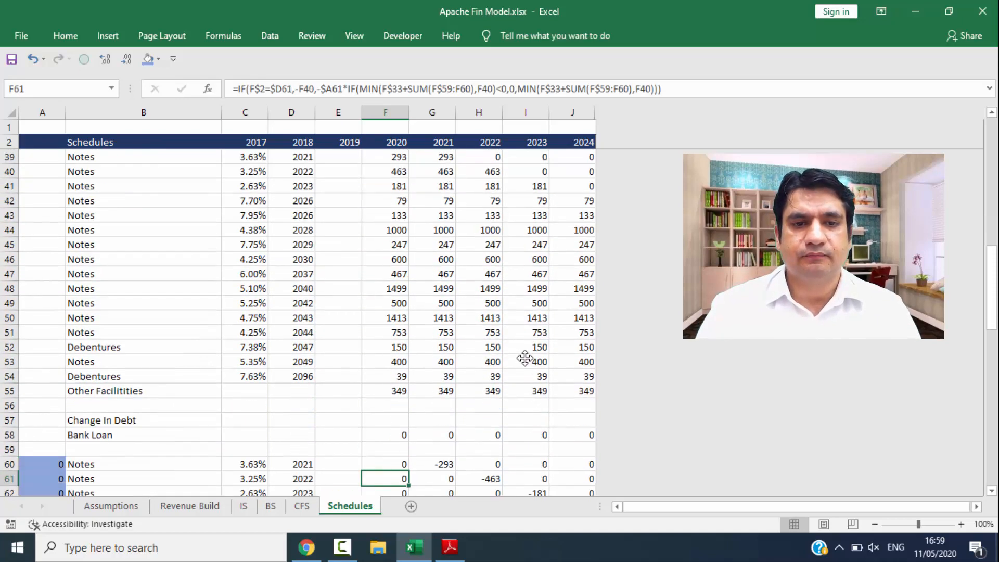
pyautogui.press('Left')
pyautogui.press('Down')
pyautogui.press('Down')
pyautogui.press('Down')
pyautogui.press('Down')
pyautogui.press('Down')
pyautogui.press('Down')
pyautogui.press('Down')
pyautogui.press('Down')
pyautogui.press('Down')
pyautogui.press('Down')
pyautogui.press('Down')
pyautogui.press('Down')
pyautogui.press('Down')
pyautogui.press('Down')
pyautogui.press('Down')
pyautogui.press('Down')
pyautogui.press('Down')
pyautogui.press('Down')
pyautogui.press('Down')
pyautogui.press('Down')
pyautogui.press('Down')
pyautogui.press('Down')
pyautogui.press('Down')
pyautogui.press('Down')
pyautogui.press('Down')
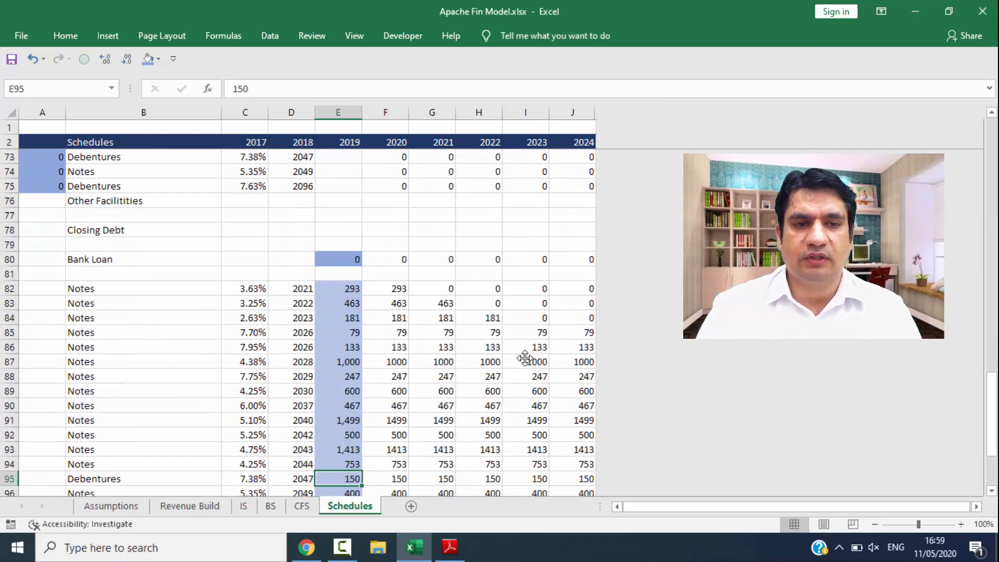
pyautogui.press('Up')
pyautogui.press('Up')
pyautogui.hotkey('shift', 'Right')
pyautogui.hotkey('shift', 'Right')
pyautogui.hotkey('shift', 'Right')
pyautogui.hotkey('shift', 'Right')
pyautogui.hotkey('shift', 'Right')
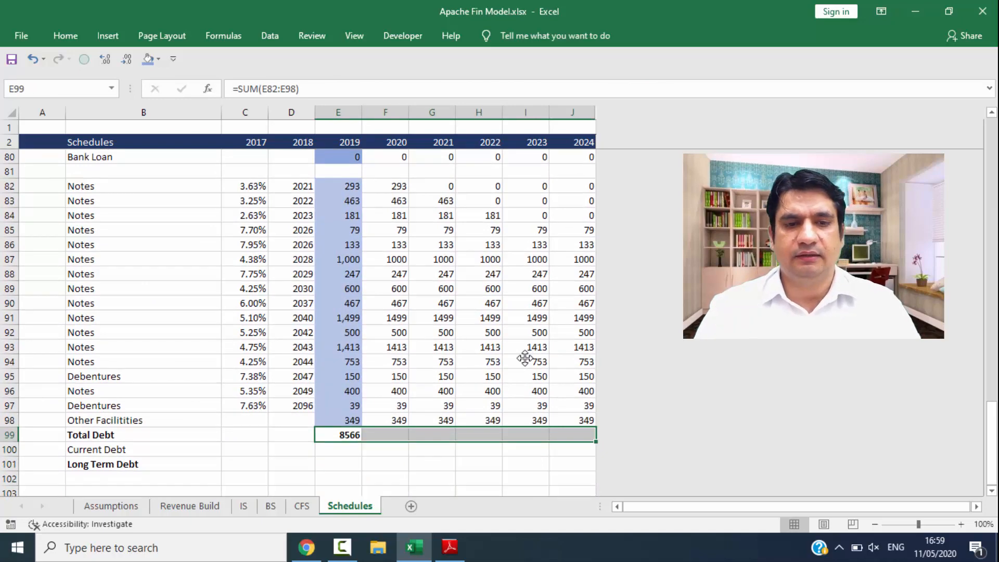
pyautogui.hotkey('ctrl', 'r')
# Step: Rebuild the 2019 Total Debt formula in E99 as =SUM(E80,E82:E98) so it covers the Bank Loan and all notes, debentures and facilities
pyautogui.press('F2')
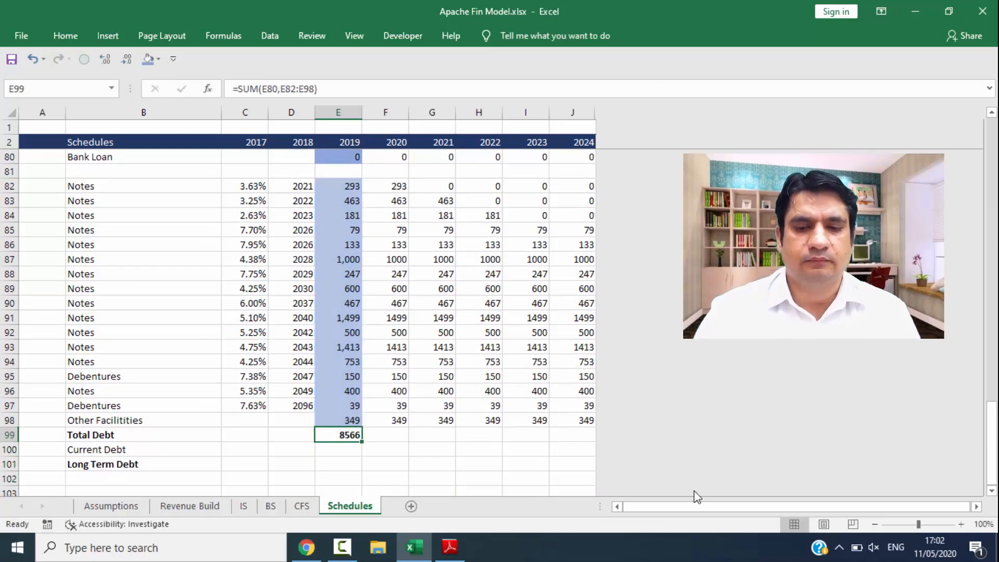
pyautogui.press('Delete')
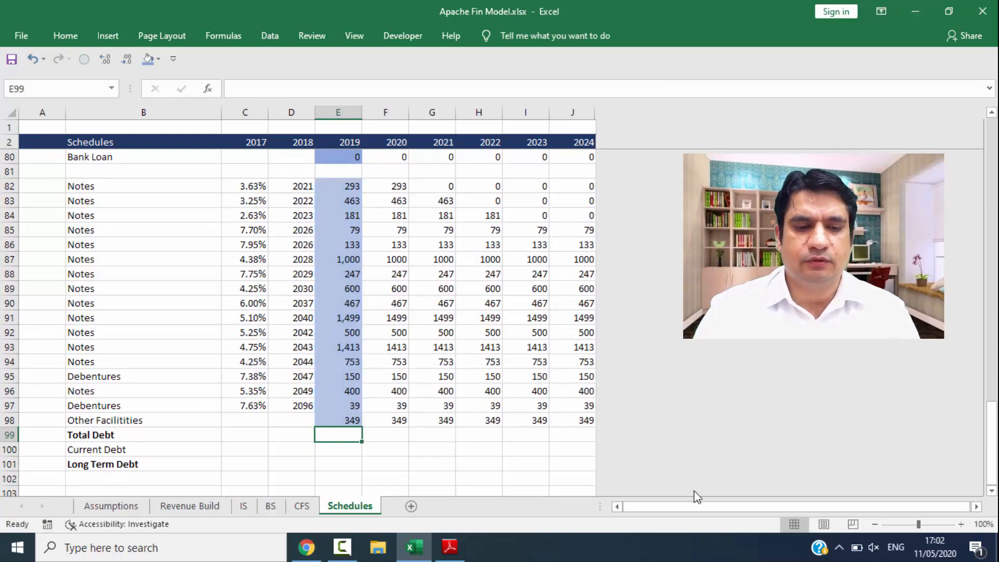
pyautogui.write('=sum')
pyautogui.press('Tab')
pyautogui.press('Up')
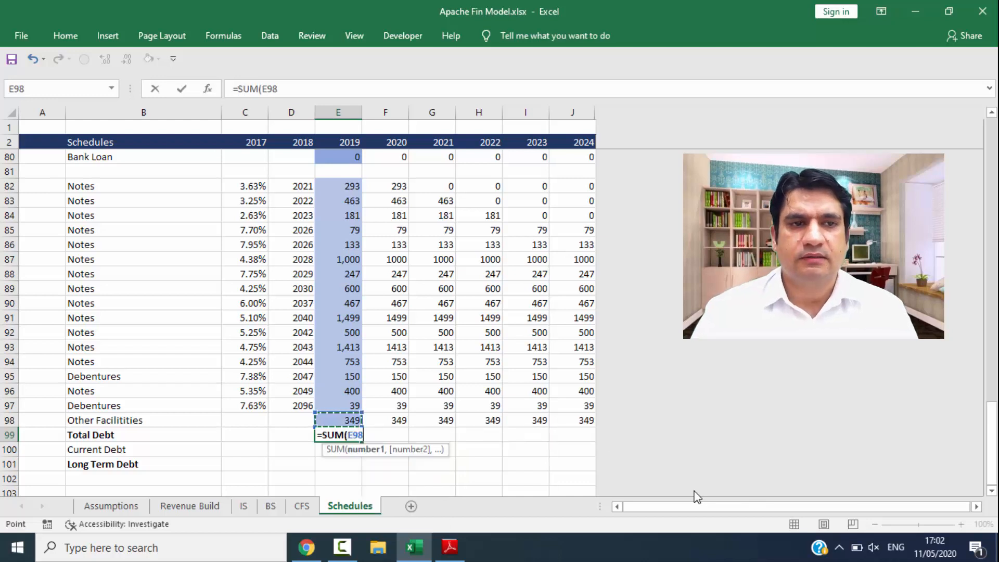
pyautogui.press('Up')
pyautogui.press('Up')
pyautogui.press('Up')
pyautogui.press('Up')
pyautogui.press('Up')
pyautogui.press('Up')
pyautogui.press('Up')
pyautogui.press('Up')
pyautogui.press('Up')
pyautogui.press('Up')
pyautogui.press('Up')
pyautogui.press('Up')
pyautogui.press('Up')
pyautogui.press('Up')
pyautogui.press('Up')
pyautogui.press('Up')
pyautogui.press('Up')
pyautogui.press('Up')
pyautogui.write('.E98')
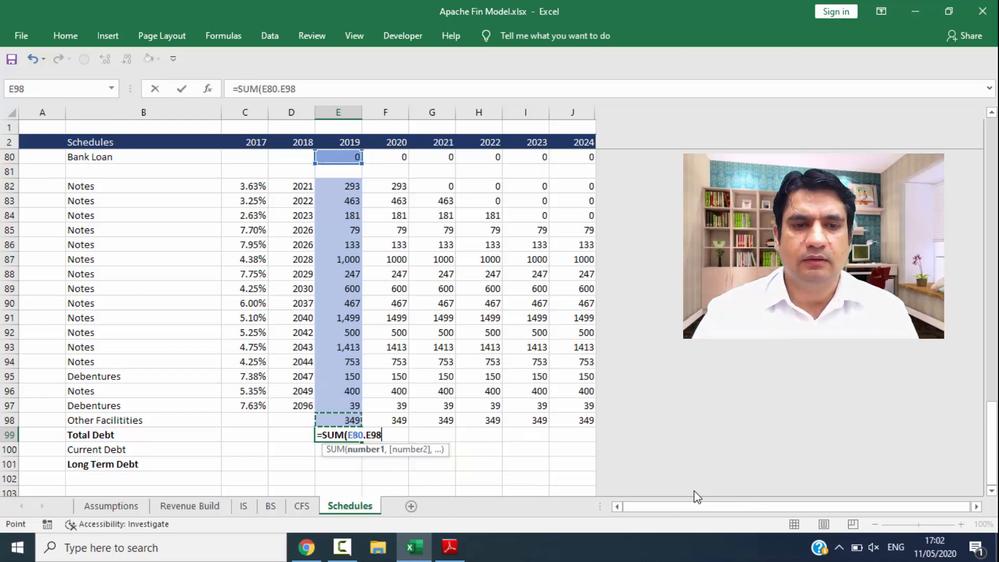
pyautogui.hotkey('shift', 'Up')
pyautogui.hotkey('shift', 'Up')
pyautogui.hotkey('shift', 'Up')
pyautogui.hotkey('shift', 'Up')
pyautogui.hotkey('shift', 'Up')
pyautogui.hotkey('shift', 'Up')
pyautogui.hotkey('shift', 'Up')
pyautogui.hotkey('shift', 'Up')
pyautogui.hotkey('shift', 'Up')
pyautogui.hotkey('shift', 'Up')
pyautogui.hotkey('shift', 'Up')
pyautogui.hotkey('shift', 'Up')
pyautogui.hotkey('shift', 'Up')
pyautogui.hotkey('shift', 'Up')
pyautogui.hotkey('shift', 'Up')
pyautogui.hotkey('shift', 'Up')
pyautogui.press('Return')
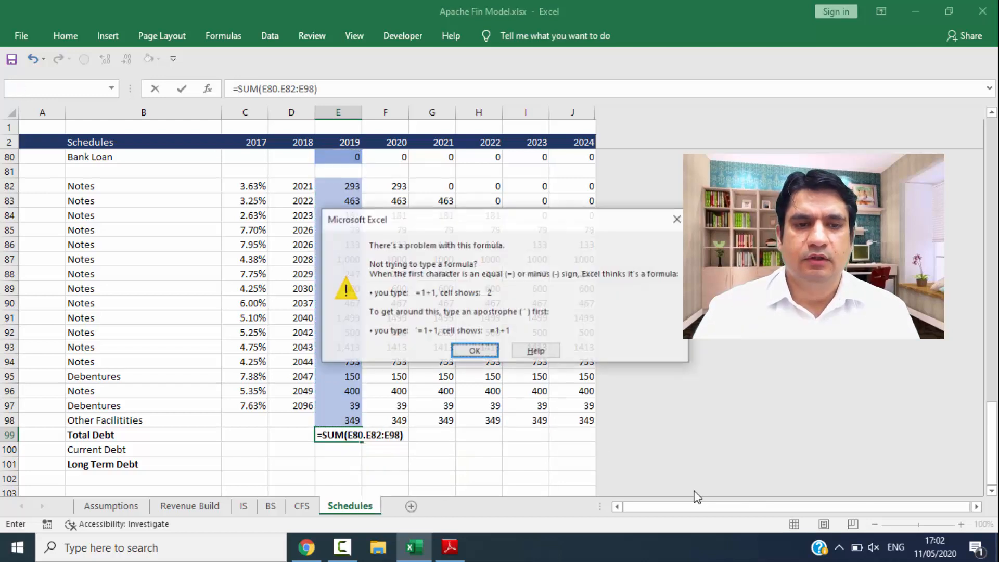
pyautogui.press('Return')
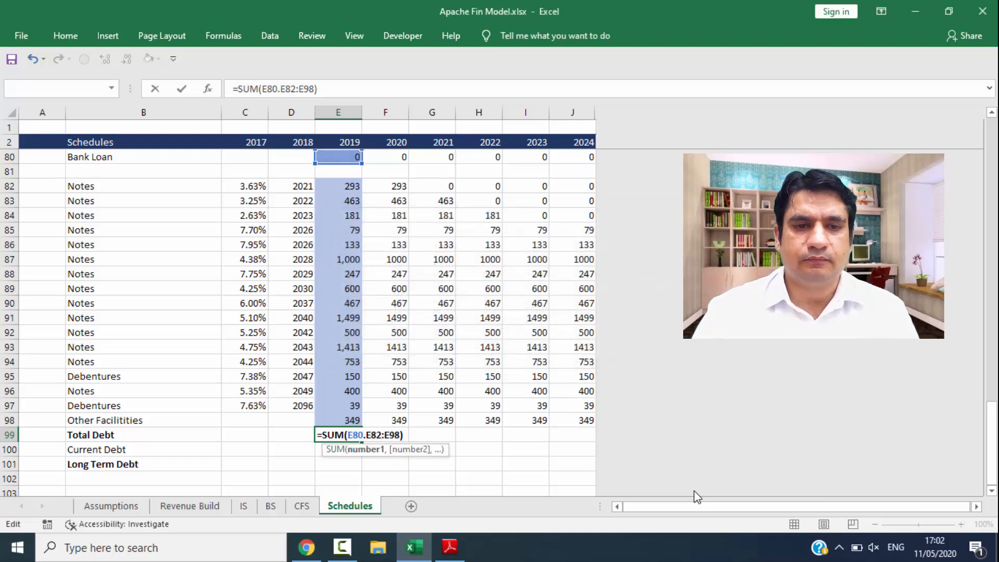
pyautogui.press('Delete')
pyautogui.write(',')
pyautogui.press('Return')
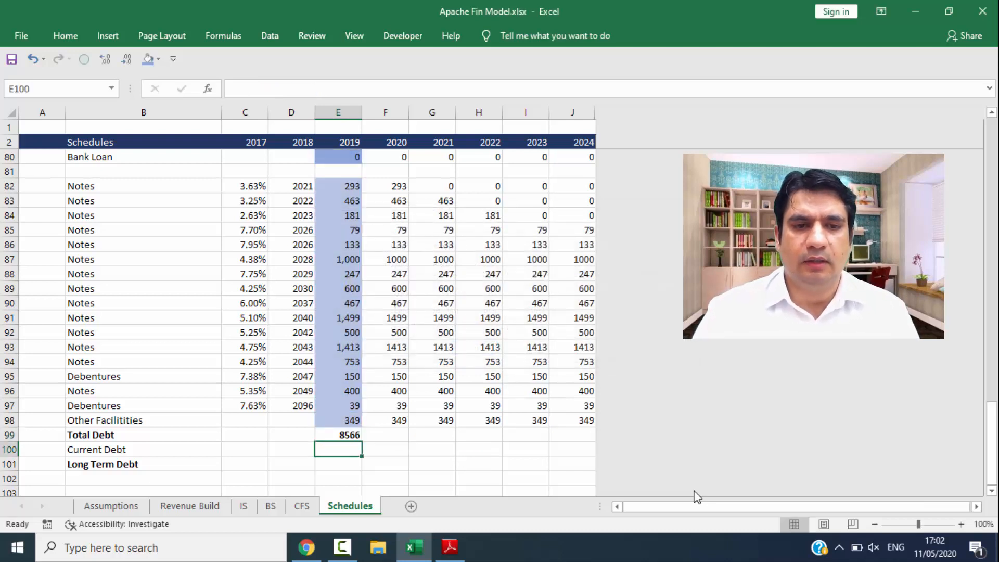
# Step: Enter 11 as the 2019 Current Debt in E100
pyautogui.press('Right')
pyautogui.press('Right')
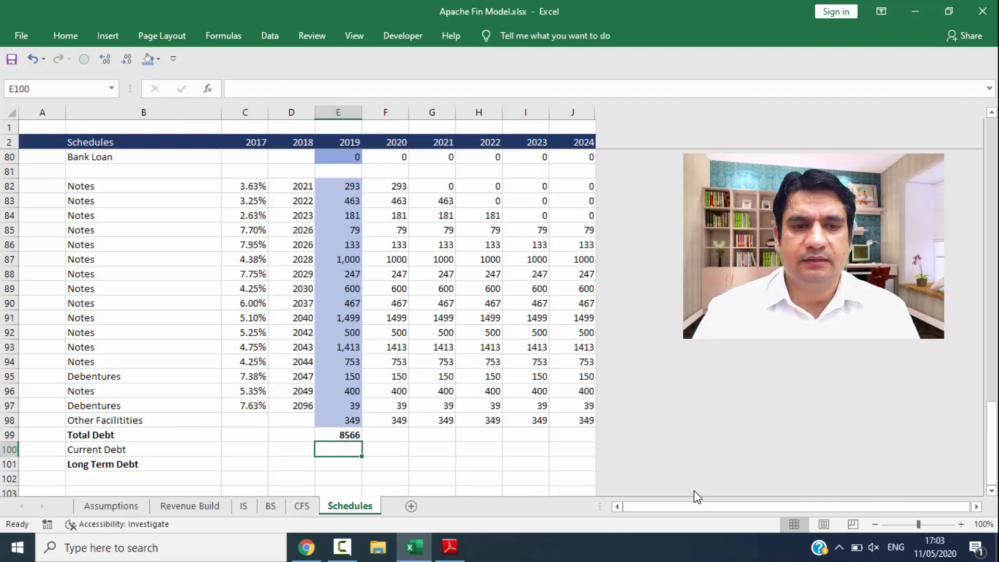
pyautogui.write('11')
pyautogui.press('Return')
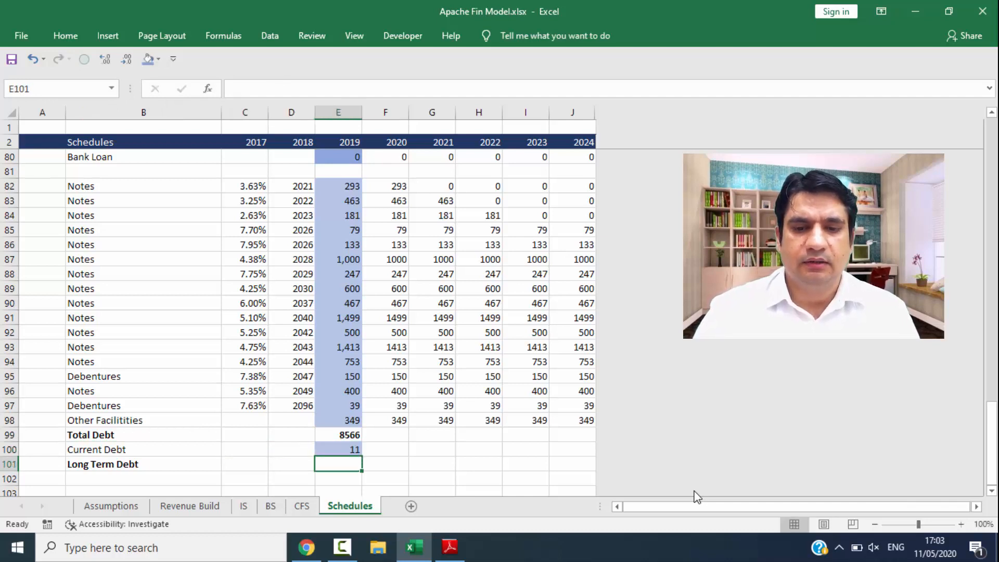
# Step: Calculate the 2019 Long Term Debt in E101 as Total Debt minus Current Debt, =E99-E100
pyautogui.write('=')
pyautogui.press('Up')
pyautogui.press('Up')
pyautogui.write('-')
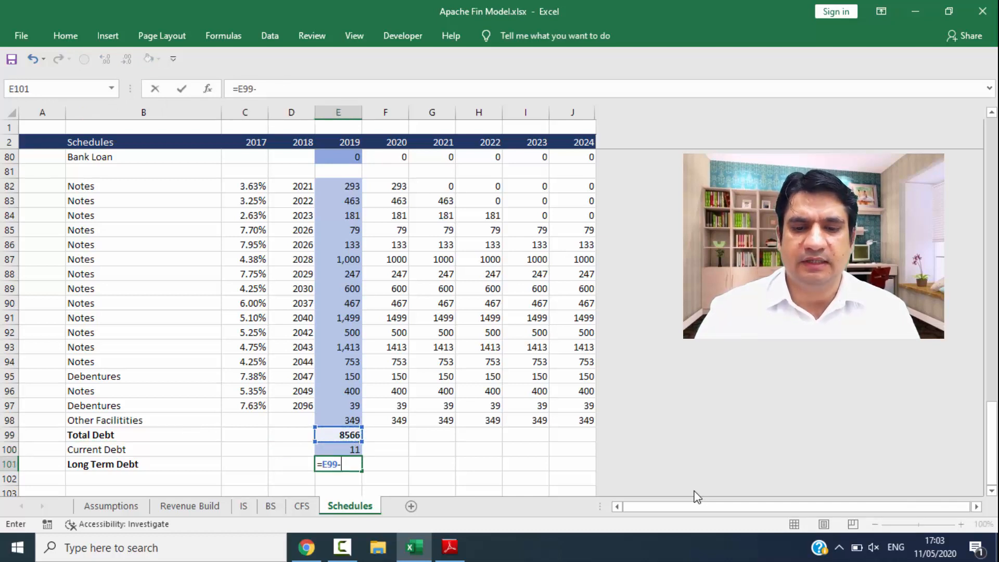
pyautogui.press('Up')
pyautogui.hotkey('ctrl', 'Return')
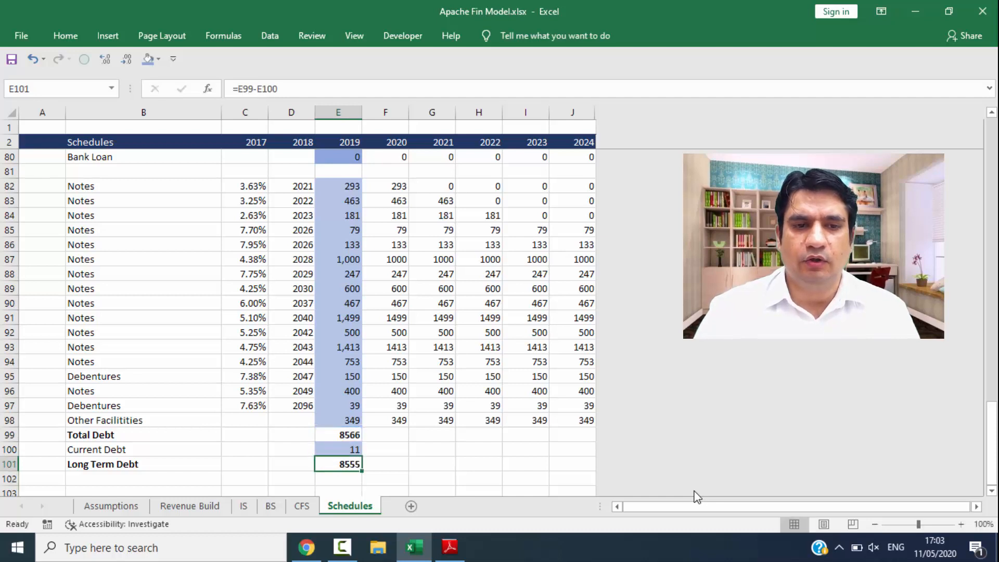
# Step: Copy the 2019 Total Debt formula in E99 across the 2020 to 2024 columns, F99:J99
pyautogui.press('Up')
pyautogui.press('Up')
pyautogui.hotkey('shift', 'Right')
pyautogui.hotkey('shift', 'Left')
pyautogui.hotkey('shift', 'Right')
pyautogui.hotkey('shift', 'Right')
pyautogui.hotkey('shift', 'Right')
pyautogui.hotkey('shift', 'Right')
pyautogui.hotkey('shift', 'Right')
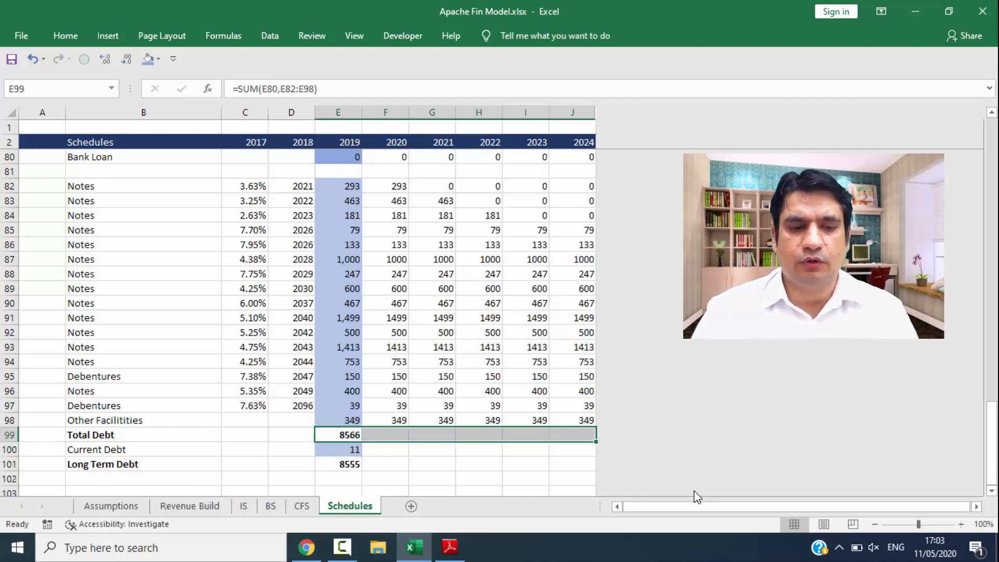
pyautogui.hotkey('ctrl', 'r')
# Step: Calculate the 2020 Current Debt in F100 from notes maturing the following year with =SUMIF($D$82:$D$98,G2,F82:F98)
pyautogui.press('Down')
pyautogui.press('Right')
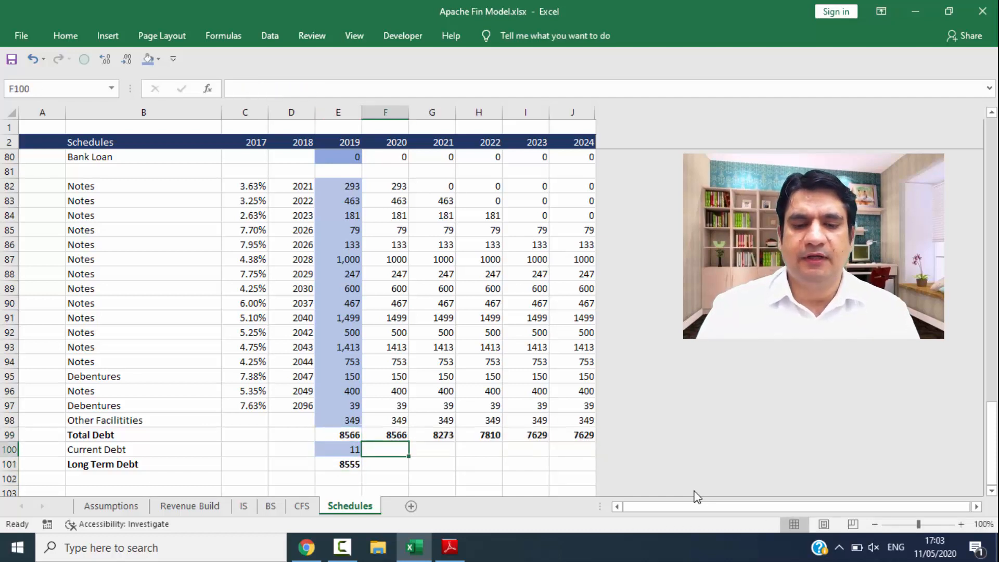
pyautogui.write('=sumif')
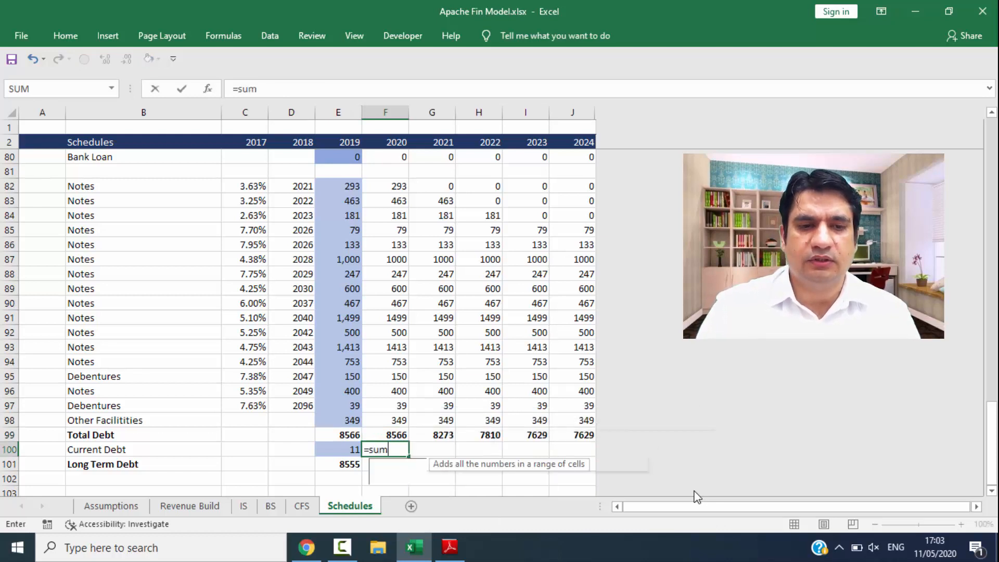
pyautogui.press('Tab')
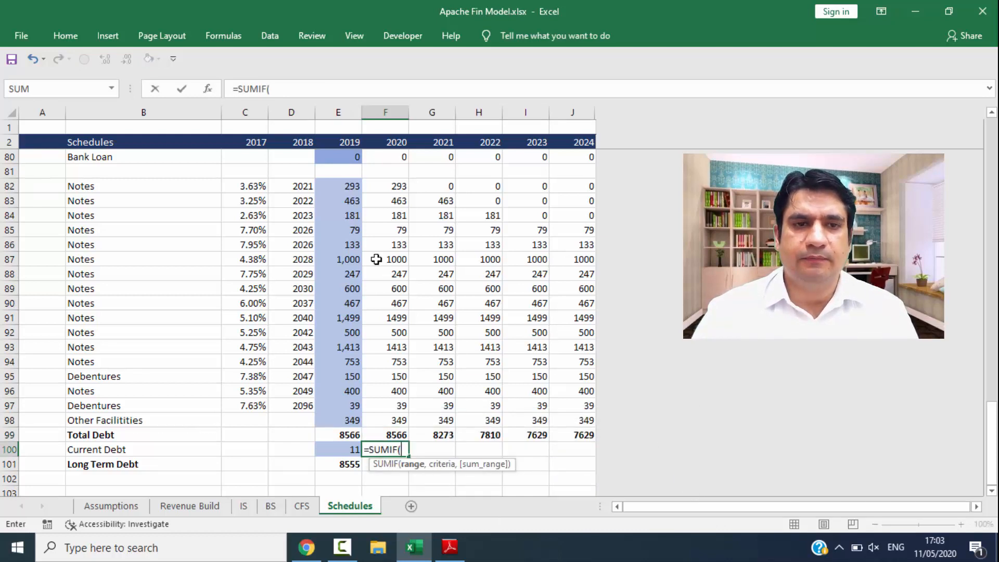
pyautogui.click(295, 192)
pyautogui.hotkey('ctrl', 'shift', 'Down')
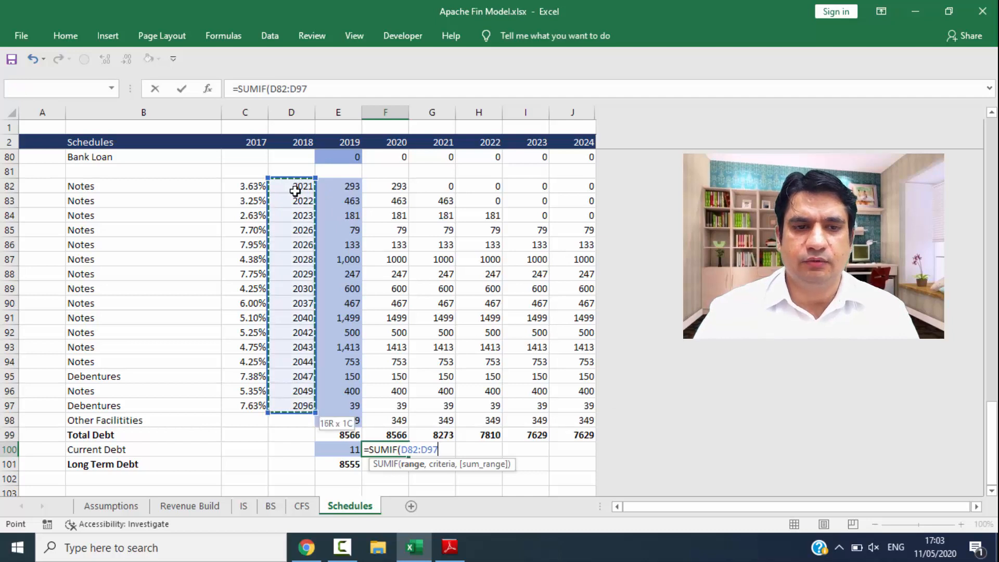
pyautogui.hotkey('shift', 'Down')
pyautogui.write(',')
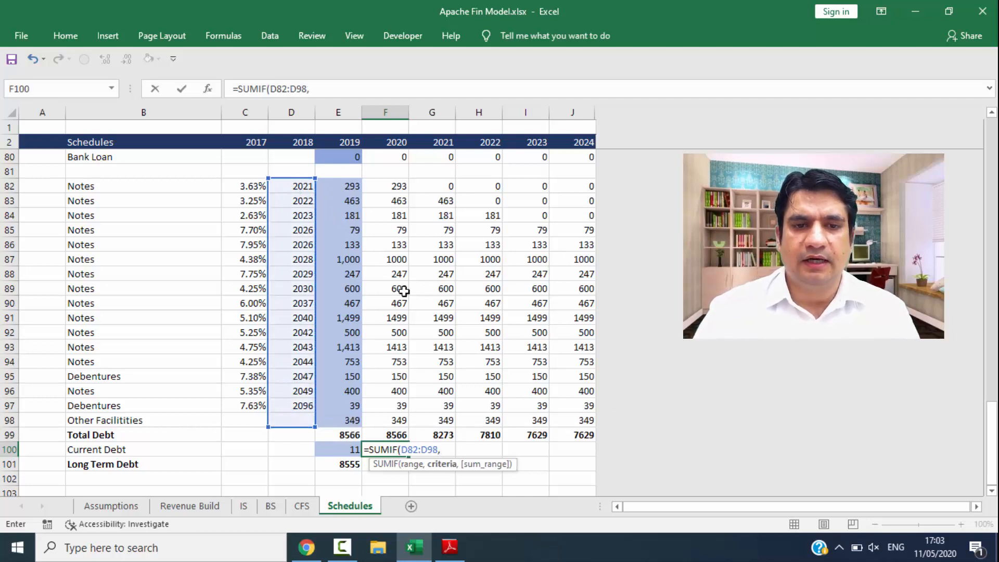
pyautogui.click(443, 144)
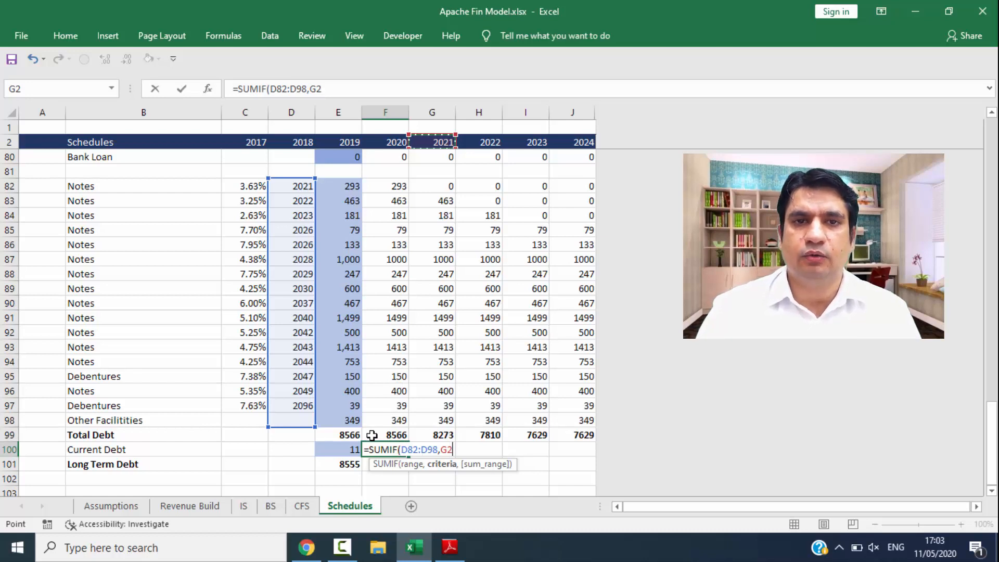
pyautogui.write(',')
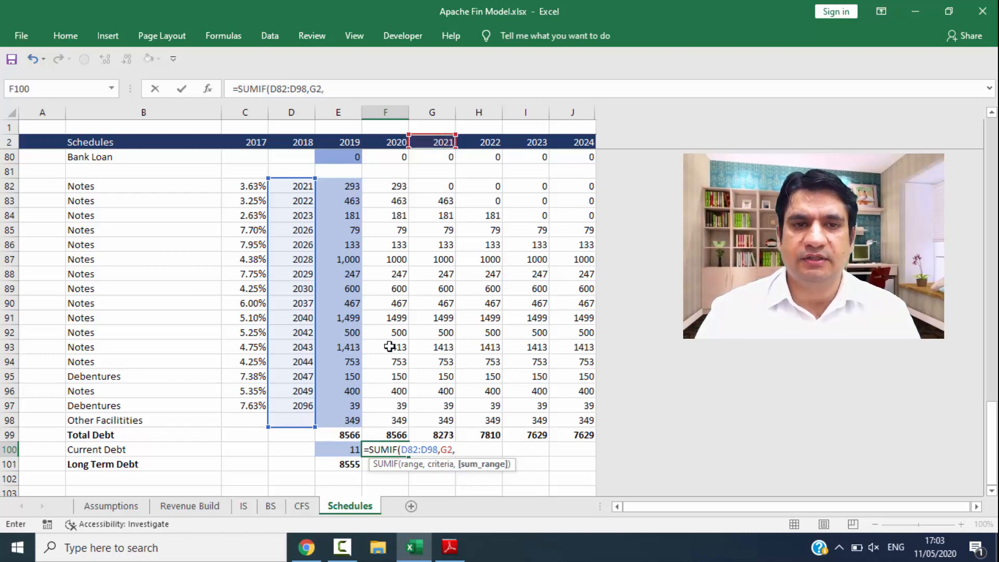
pyautogui.moveTo(396, 183); pyautogui.dragTo(396, 420)
pyautogui.write(')')
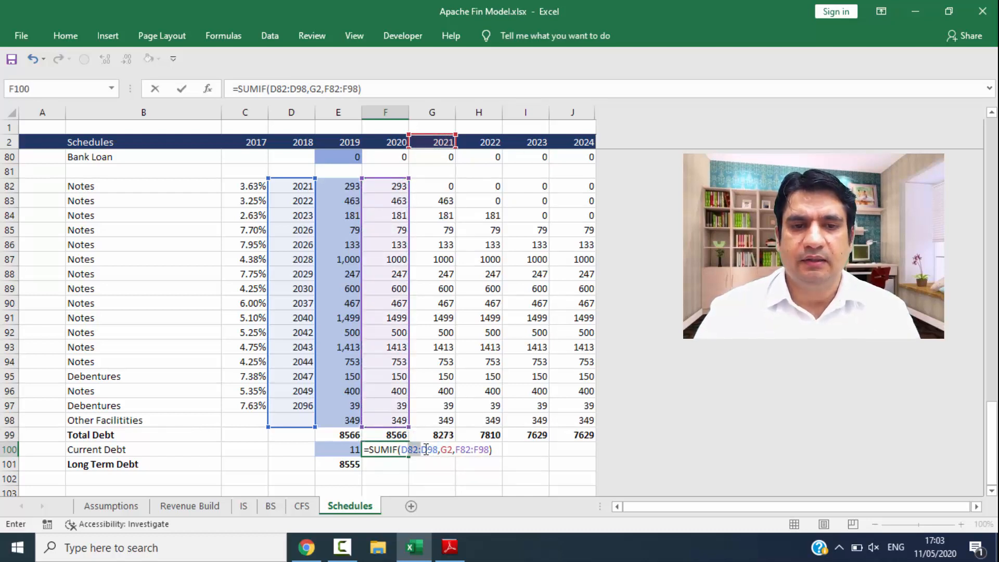
pyautogui.moveTo(426, 450); pyautogui.dragTo(426, 450)
pyautogui.press('F4')
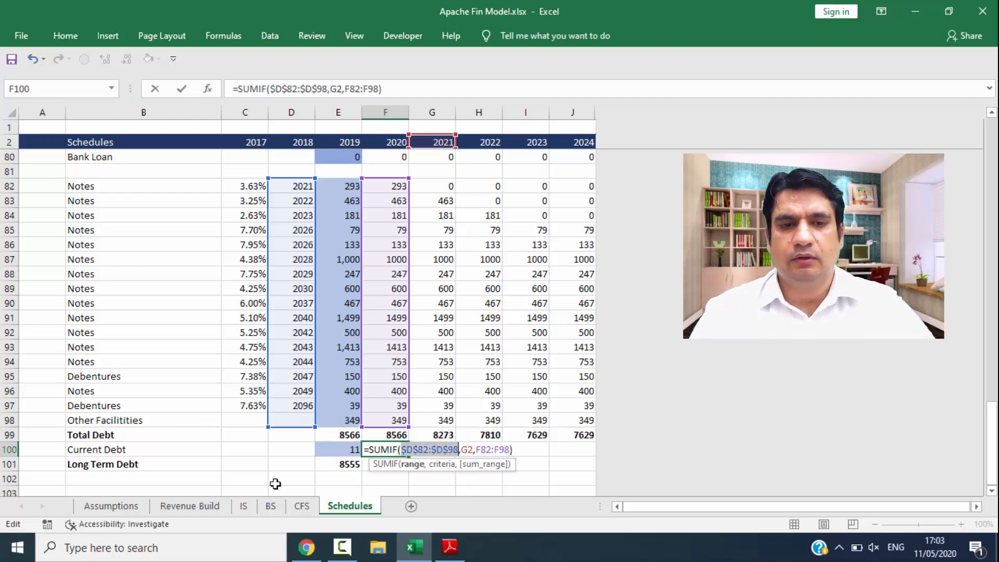
pyautogui.hotkey('ctrl', 'Return')
# Step: Copy the 2020 Current Debt SUMIF formula in F100 across the 2021 to 2024 columns, G100:J100
pyautogui.hotkey('shift', 'Right')
pyautogui.hotkey('shift', 'Right')
pyautogui.hotkey('shift', 'Right')
pyautogui.hotkey('shift', 'Right')
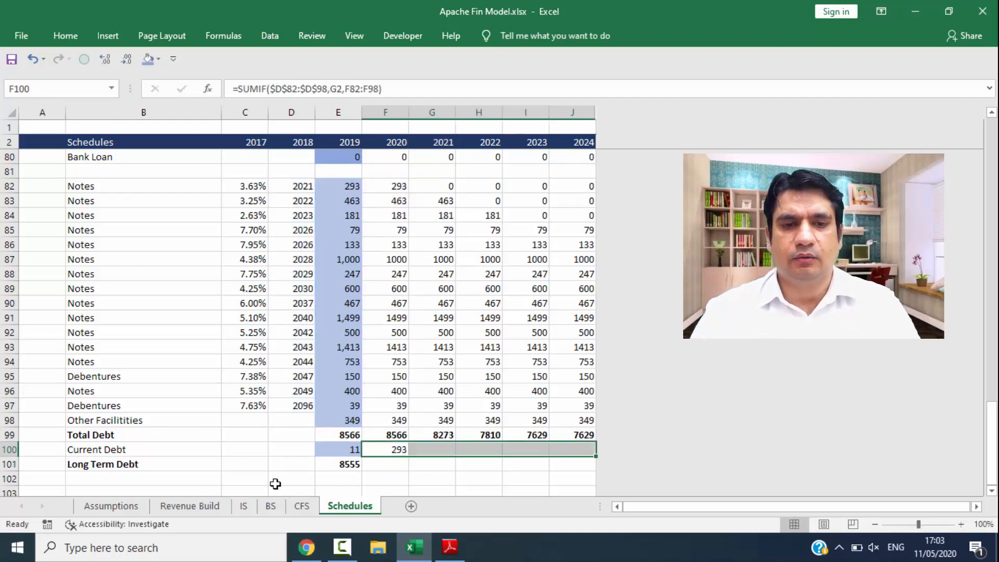
pyautogui.hotkey('ctrl', 'r')
# Step: Copy the 2019 Long Term Debt formula in E101 across the 2020 to 2024 columns, F101:J101
pyautogui.hotkey('ctrl', 'Down')
pyautogui.hotkey('ctrl', 'Up')
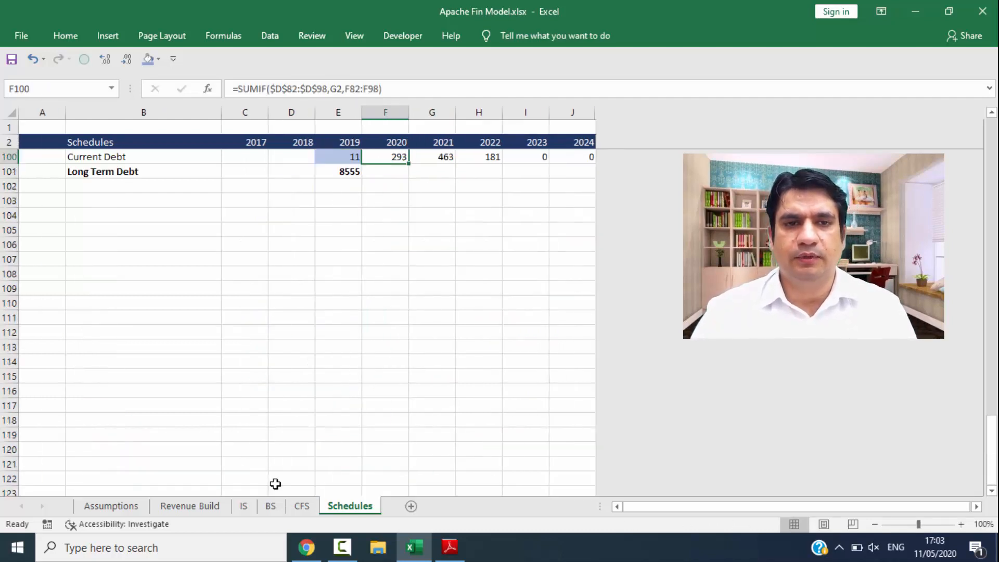
pyautogui.press('Down')
pyautogui.press('Left')
pyautogui.hotkey('shift', 'Right')
pyautogui.hotkey('shift', 'Right')
pyautogui.hotkey('shift', 'Right')
pyautogui.hotkey('shift', 'Right')
pyautogui.hotkey('shift', 'Right')
pyautogui.hotkey('ctrl', 'r')
# Step: Examine the 2020 Long Term Debt formula in F101 and the projected Current and Long Term Debt values in F100:J101
pyautogui.press('Up')
pyautogui.press('Up')
pyautogui.press('Up')
pyautogui.press('Up')
pyautogui.press('Up')
pyautogui.press('Up')
pyautogui.press('Up')
pyautogui.press('Up')
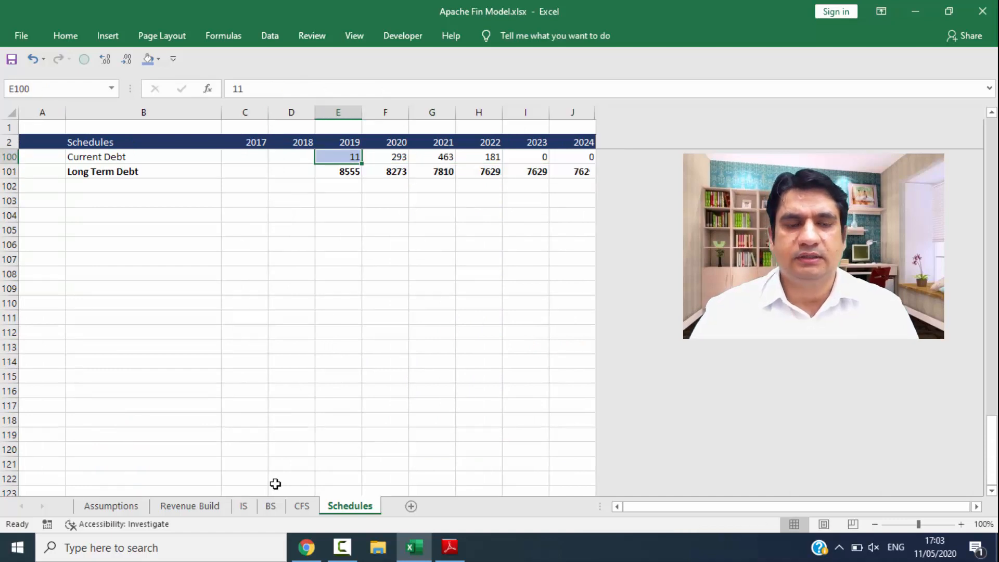
pyautogui.press('Down')
pyautogui.press('Down')
pyautogui.press('Down')
pyautogui.press('Down')
pyautogui.press('Down')
pyautogui.press('Down')
pyautogui.press('Down')
pyautogui.press('Right')
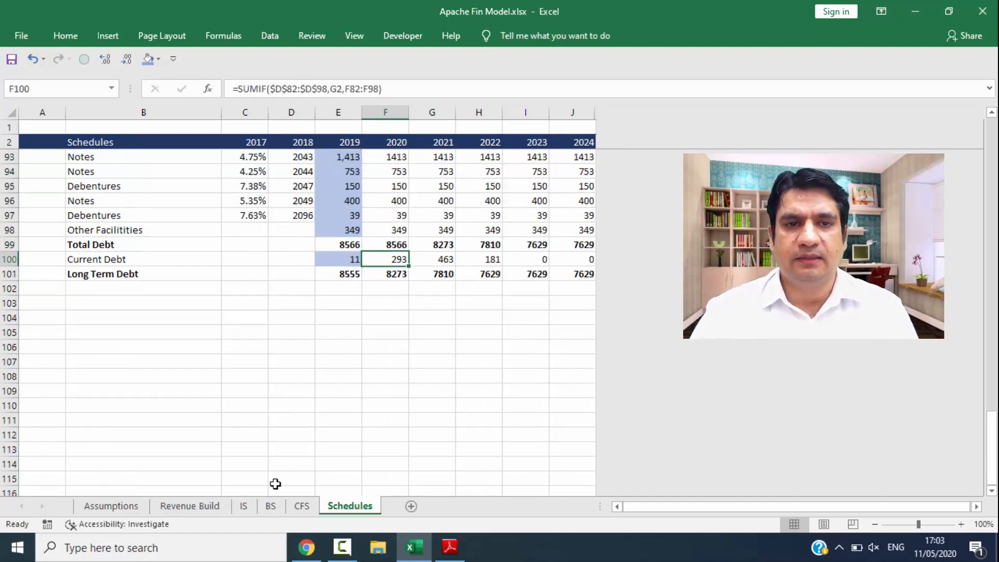
pyautogui.press('Down')
pyautogui.press('F2')
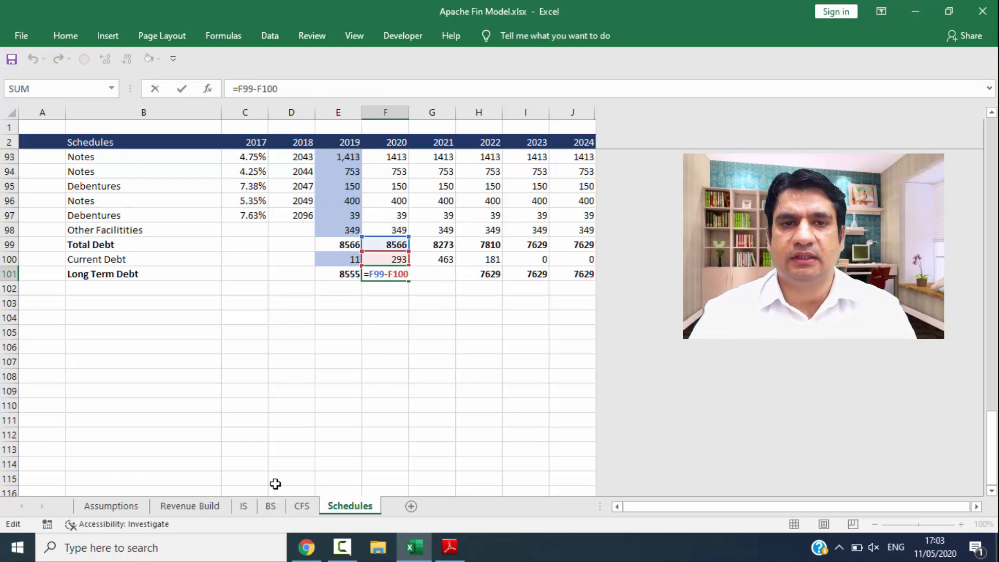
pyautogui.press('Return')
pyautogui.press('Up')
pyautogui.press('Up')
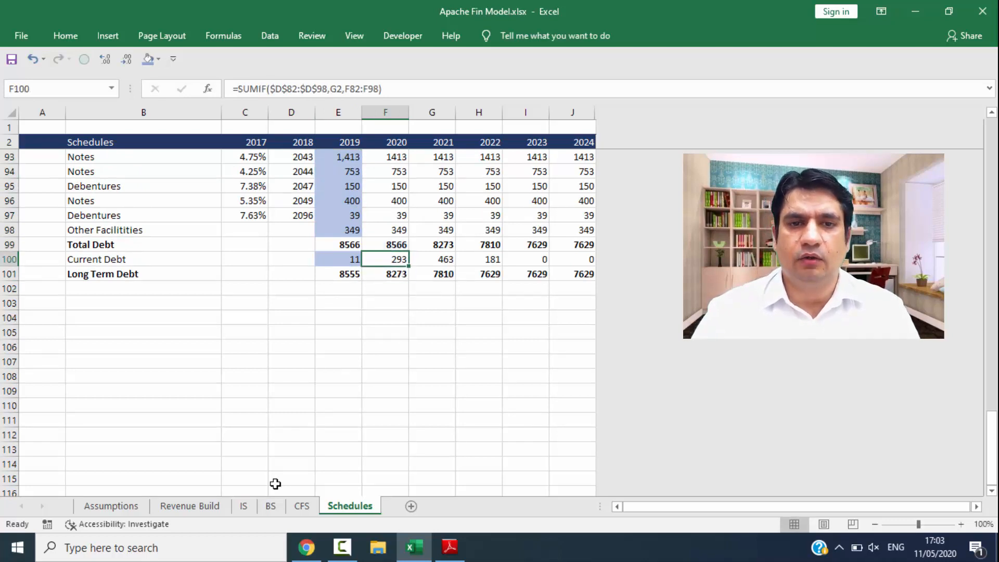
pyautogui.hotkey('shift', 'Down')
pyautogui.hotkey('ctrl', 'shift', 'Right')
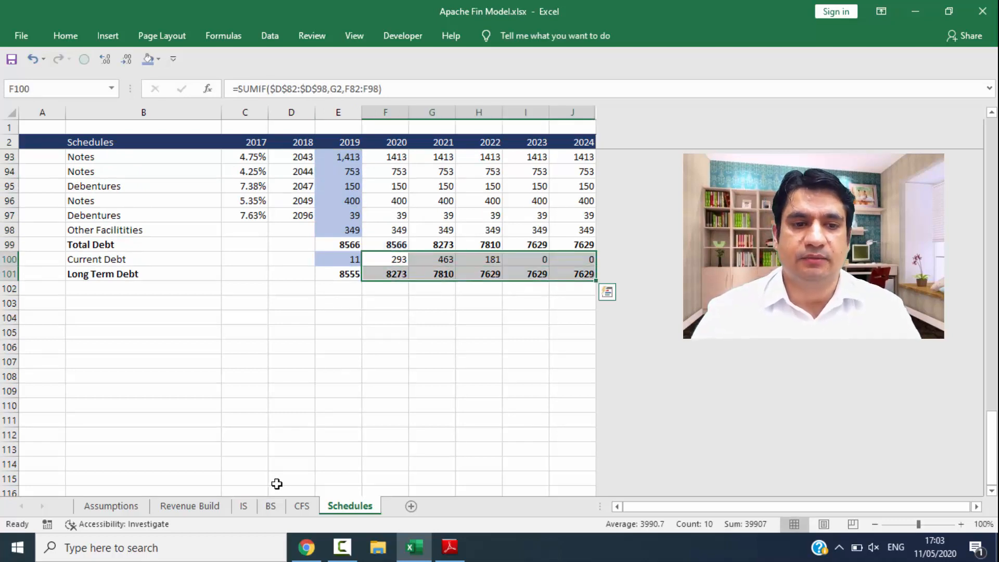
# Step: On the BS sheet, link the 2020 Long Term Debt in F26 to the debt schedule with =Schedules!F101
pyautogui.click(271, 506)
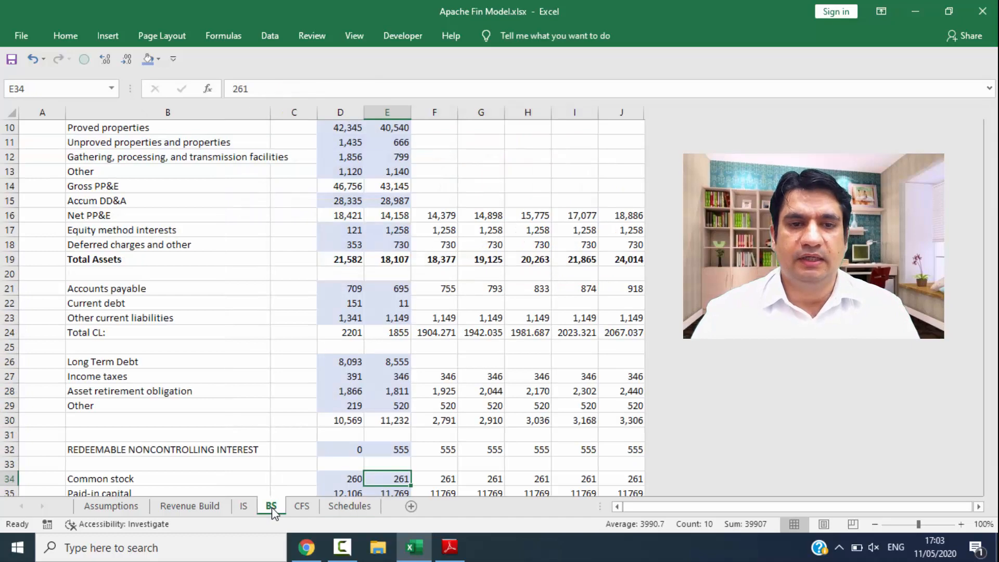
pyautogui.click(438, 362)
pyautogui.write('=')
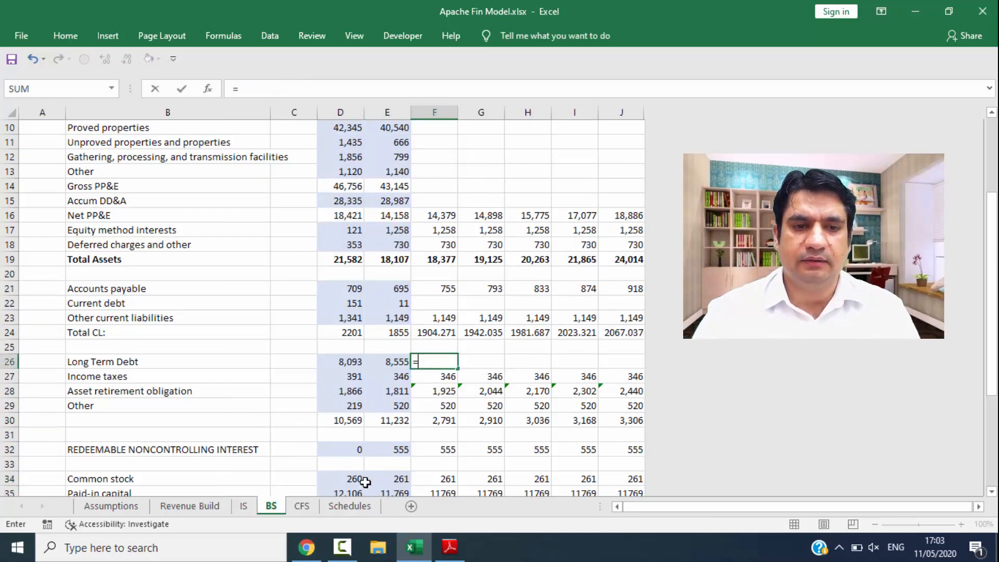
pyautogui.click(349, 506)
pyautogui.click(398, 274)
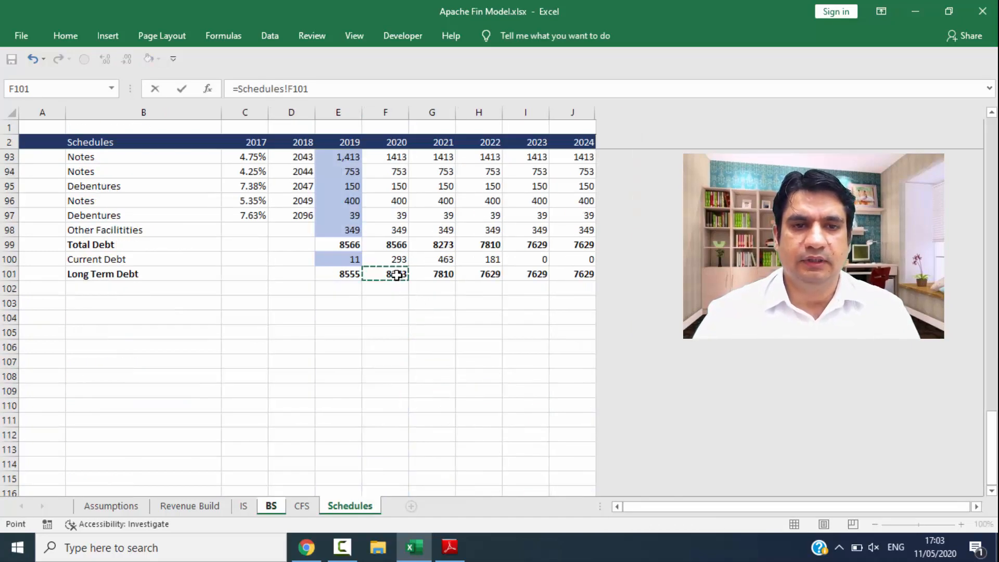
pyautogui.press('Return')
# Step: Copy the balance sheet's 2020 Long Term Debt link in F26 across the 2021 to 2024 columns, G26:J26
pyautogui.press('Up')
pyautogui.hotkey('shift', 'Right')
pyautogui.hotkey('shift', 'Right')
pyautogui.hotkey('shift', 'Right')
pyautogui.hotkey('shift', 'Right')
pyautogui.hotkey('ctrl', 'r')
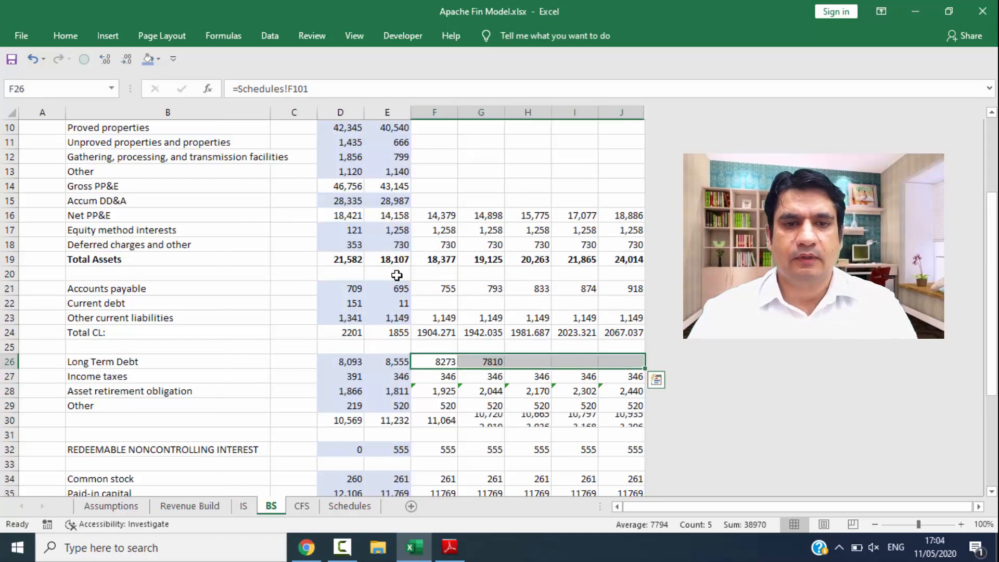
# Step: On the BS sheet, link the 2020 Current debt in F22 to the debt schedule with =Schedules!F100
pyautogui.press('Up')
pyautogui.press('Up')
pyautogui.press('Up')
pyautogui.press('Up')
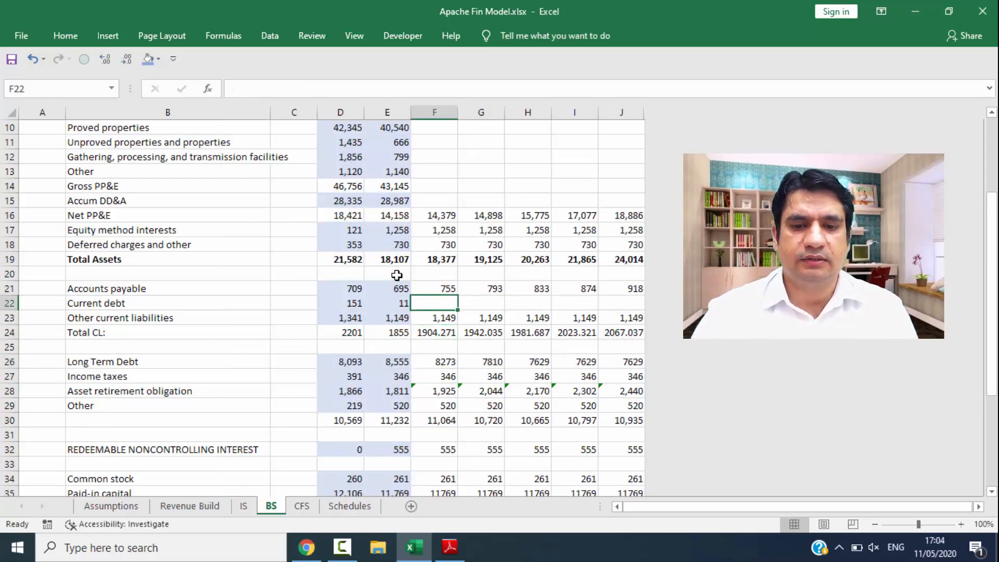
pyautogui.write('=')
pyautogui.click(346, 507)
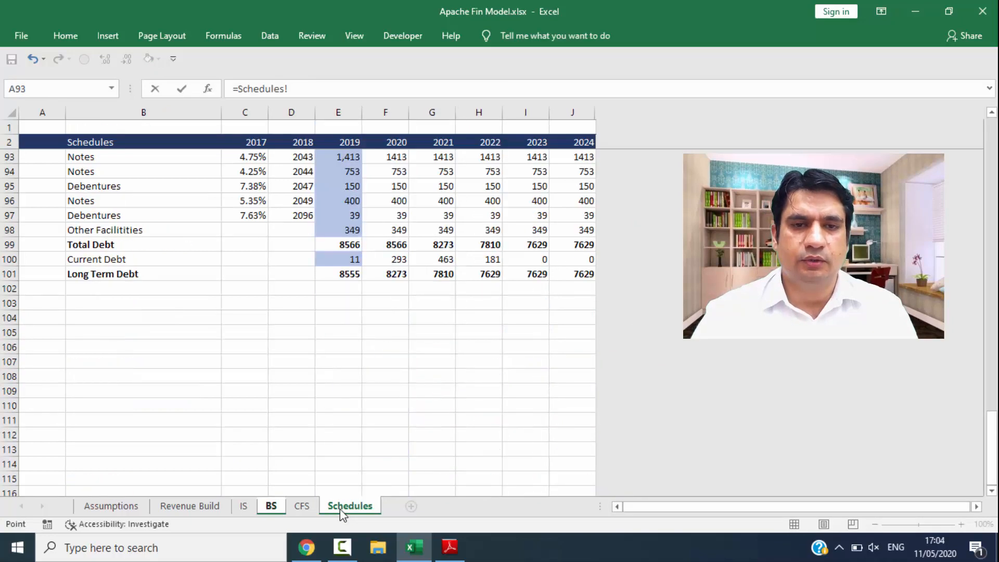
pyautogui.click(396, 260)
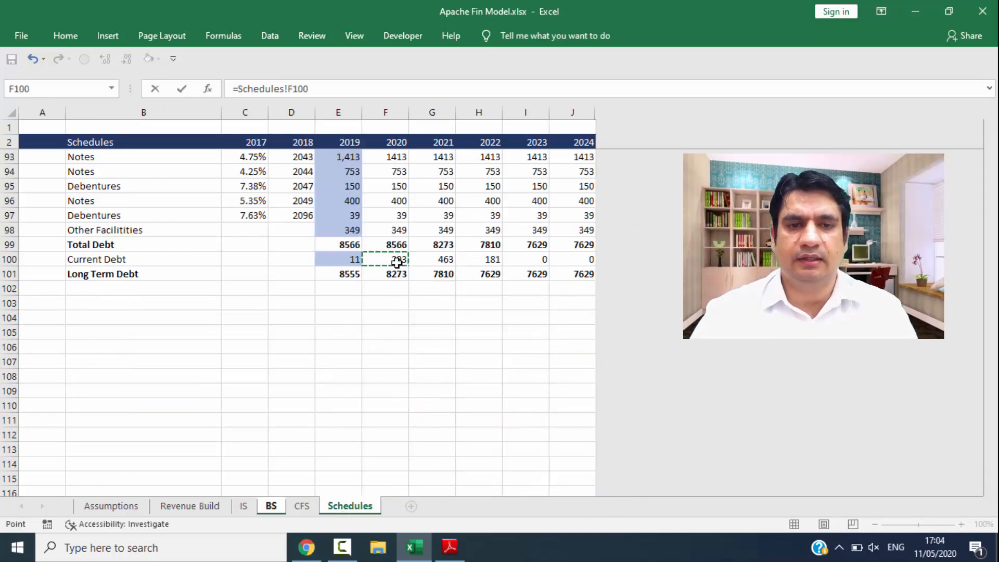
pyautogui.hotkey('ctrl', 'Return')
# Step: Copy the balance sheet's 2020 Current debt link in F22 across the 2021 to 2024 columns, G22:J22
pyautogui.hotkey('shift', 'Right')
pyautogui.hotkey('shift', 'Right')
pyautogui.hotkey('shift', 'Right')
pyautogui.hotkey('shift', 'Right')
pyautogui.hotkey('ctrl', 'r')
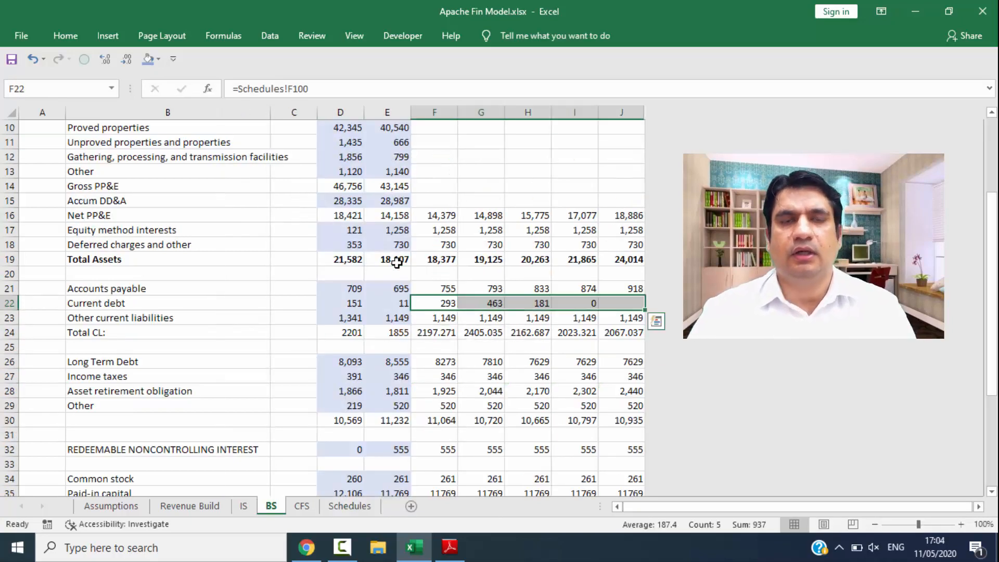
pyautogui.press('Up')
pyautogui.press('Left')
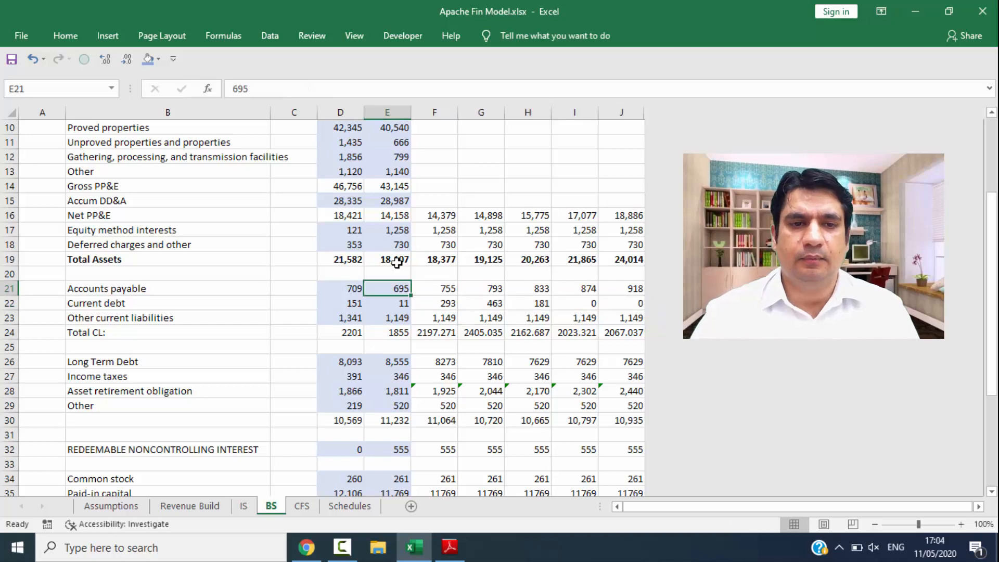
# Step: On the CFS sheet, calculate the 2020 Change in Debt in F24 with =Schedules!F99-Schedules!E99
pyautogui.click(302, 505)
pyautogui.press('Down')
pyautogui.press('Down')
pyautogui.press('Down')
pyautogui.press('Down')
pyautogui.press('Down')
pyautogui.press('Down')
pyautogui.press('Down')
pyautogui.press('Down')
pyautogui.press('Down')
pyautogui.press('Down')
pyautogui.press('Down')
pyautogui.press('Down')
pyautogui.press('Down')
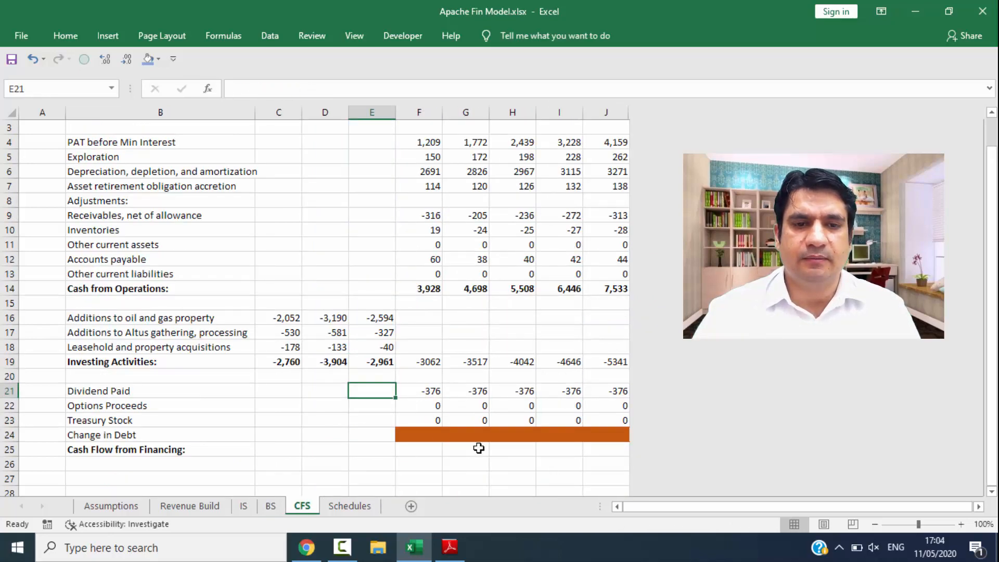
pyautogui.press('Right')
pyautogui.hotkey('ctrl', 'Up')
pyautogui.press('Down')
pyautogui.hotkey('shift', 'space')
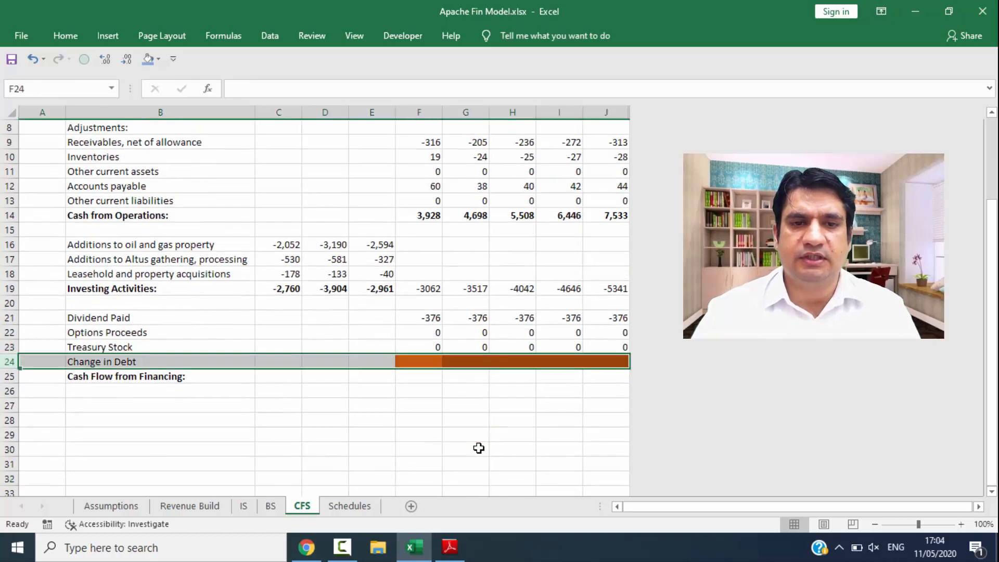
pyautogui.hotkey('shift', 'BackSpace')
pyautogui.write('=')
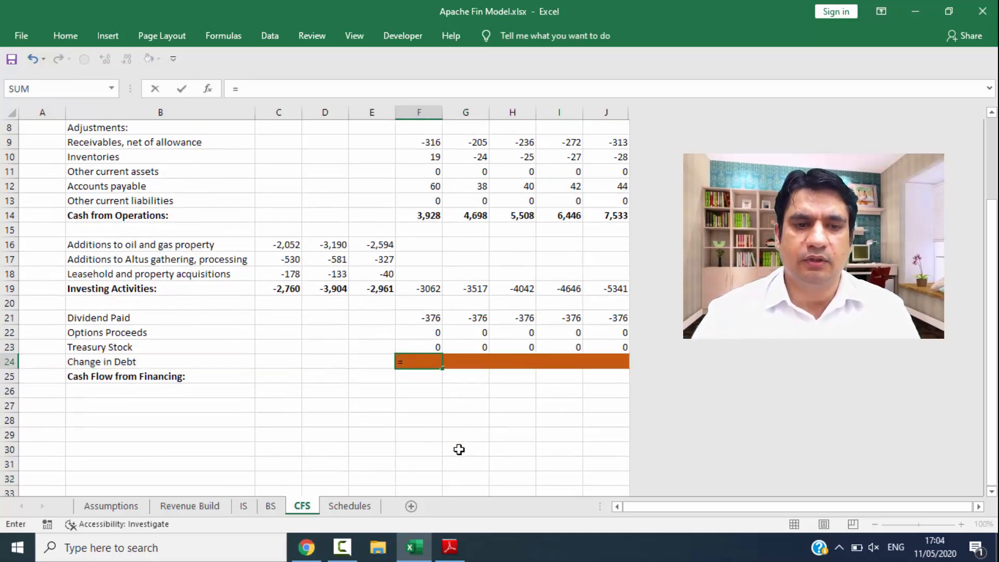
pyautogui.click(351, 507)
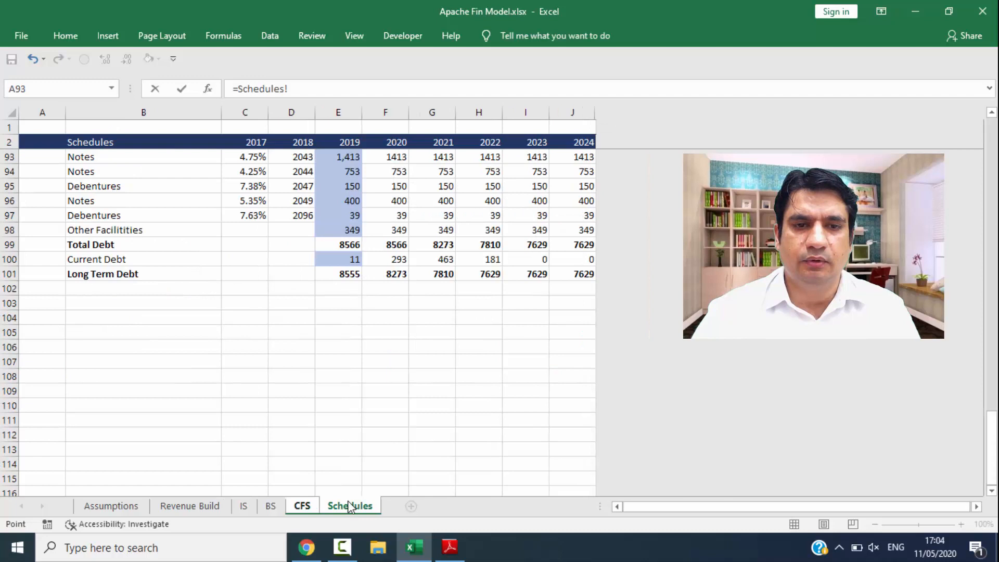
pyautogui.click(402, 246)
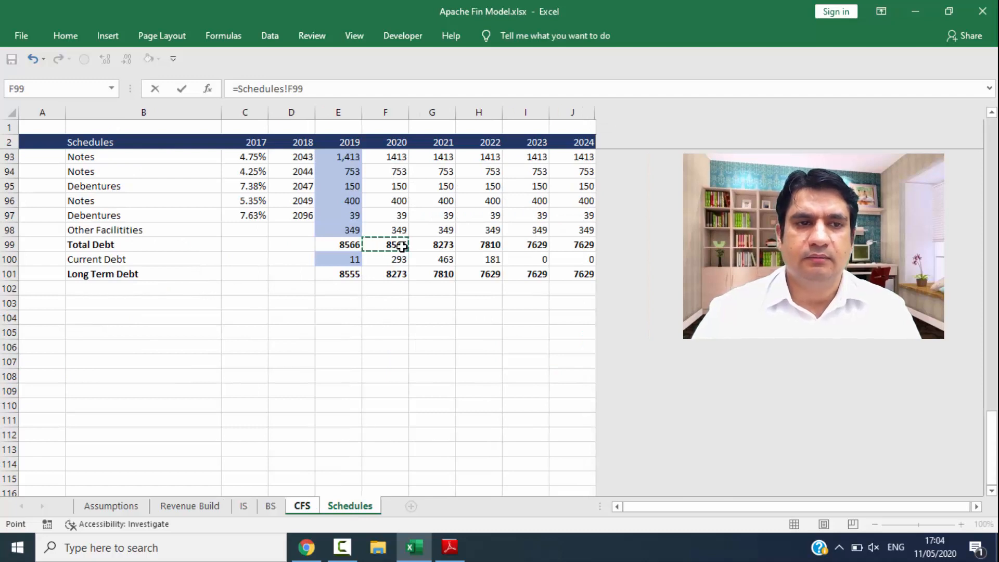
pyautogui.write('-')
pyautogui.click(349, 243)
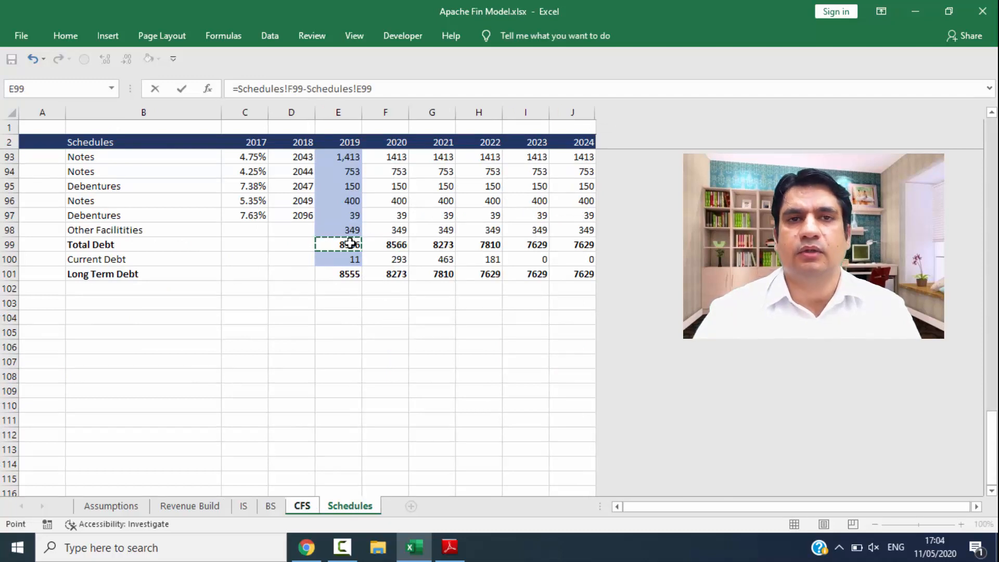
pyautogui.press('Return')
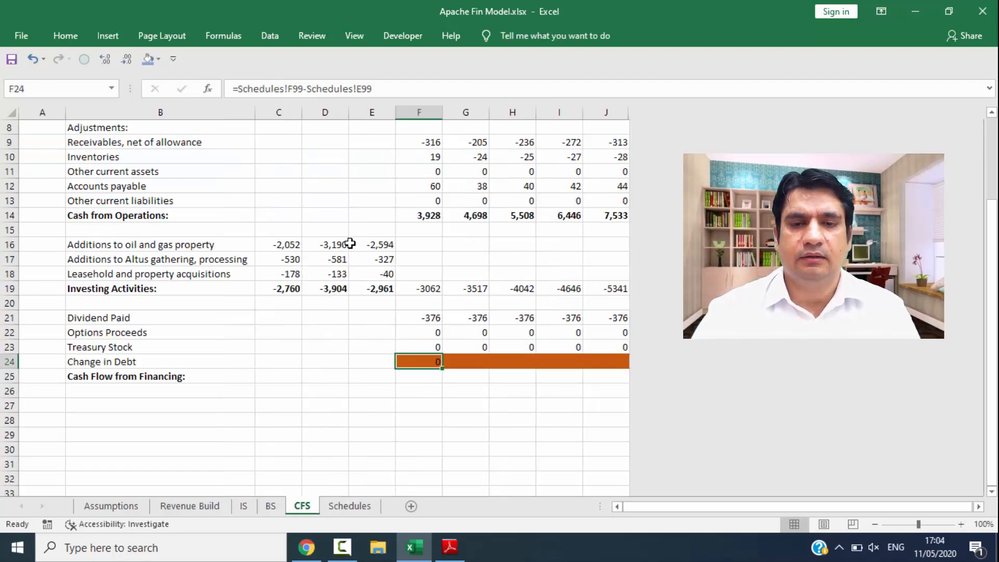
# Step: Copy the 2020 Change in Debt formula in F24 across the 2021 to 2024 columns, G24:J24
pyautogui.hotkey('shift', 'Right')
pyautogui.hotkey('shift', 'Right')
pyautogui.hotkey('shift', 'Right')
pyautogui.hotkey('shift', 'Right')
pyautogui.hotkey('ctrl', 'r')
pyautogui.press('Down')
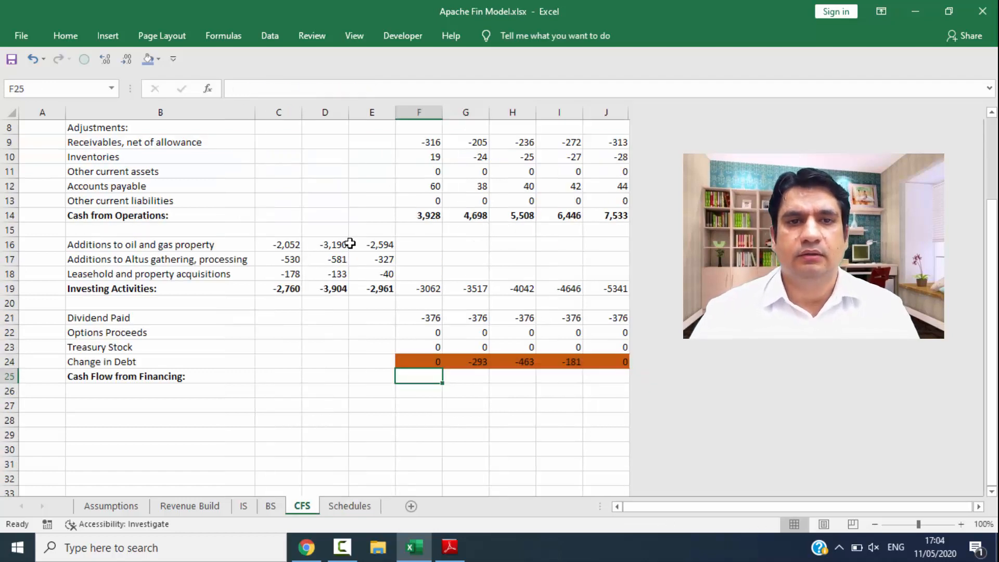
pyautogui.press('Up')
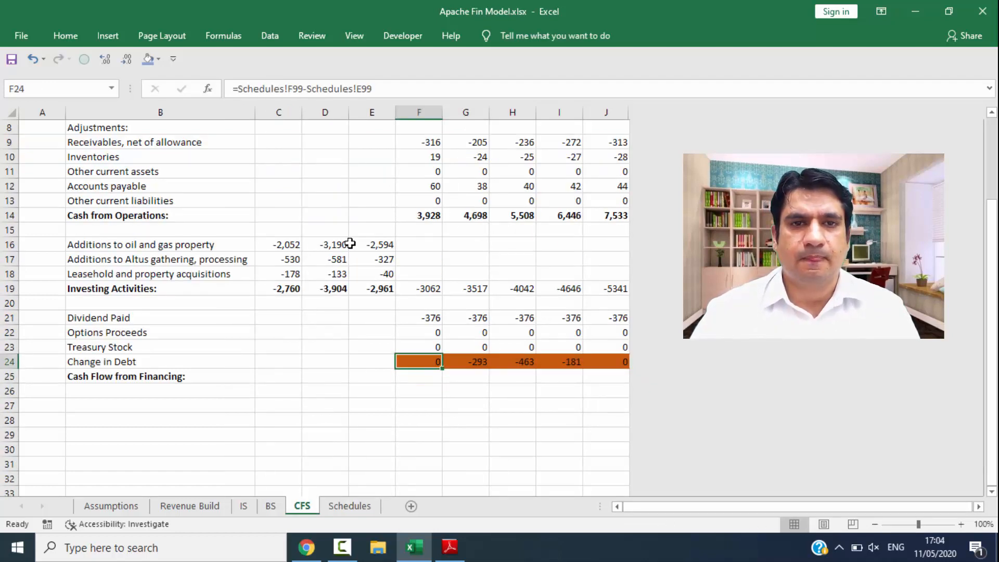
# Step: Total the 2020 Cash Flow from Financing in F25 with =SUM(F21:F24) and copy it across G25:J25 for 2021 to 2024
pyautogui.press('Down')
pyautogui.hotkey('alt', '=')
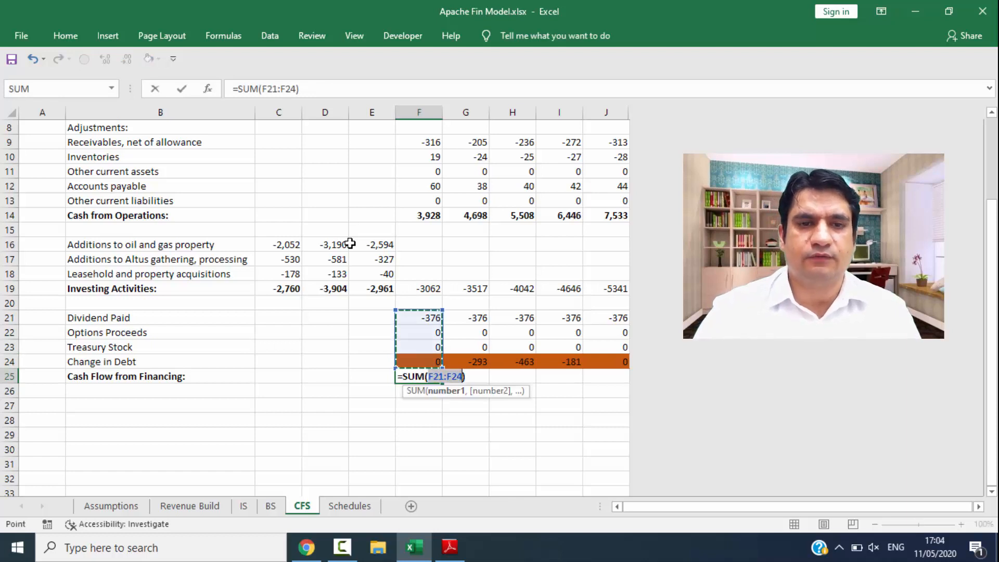
pyautogui.hotkey('ctrl', 'Return')
pyautogui.hotkey('shift', 'Right')
pyautogui.hotkey('shift', 'Right')
pyautogui.hotkey('shift', 'Right')
pyautogui.hotkey('shift', 'Right')
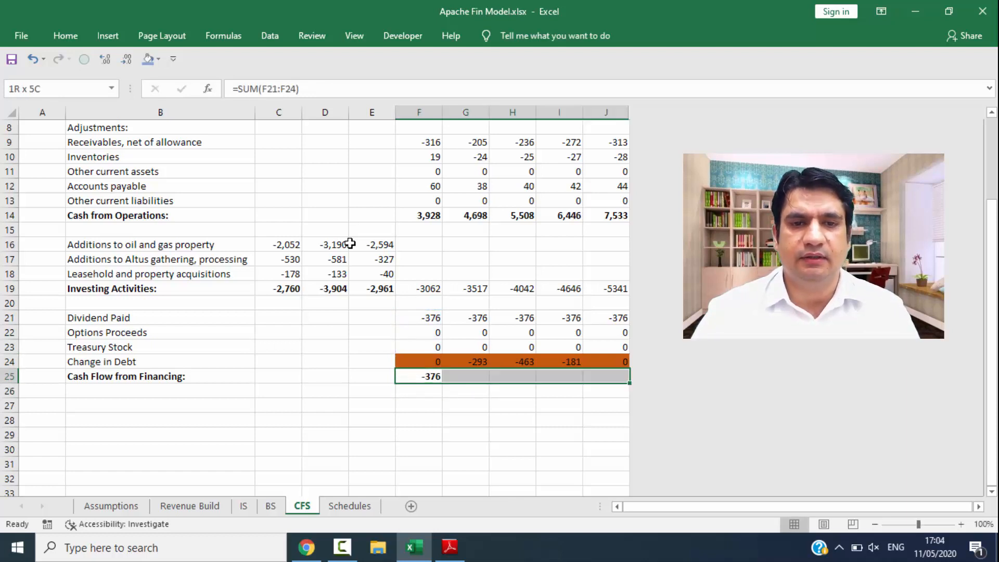
pyautogui.hotkey('ctrl', 'r')
pyautogui.press('Down')
pyautogui.press('Down')
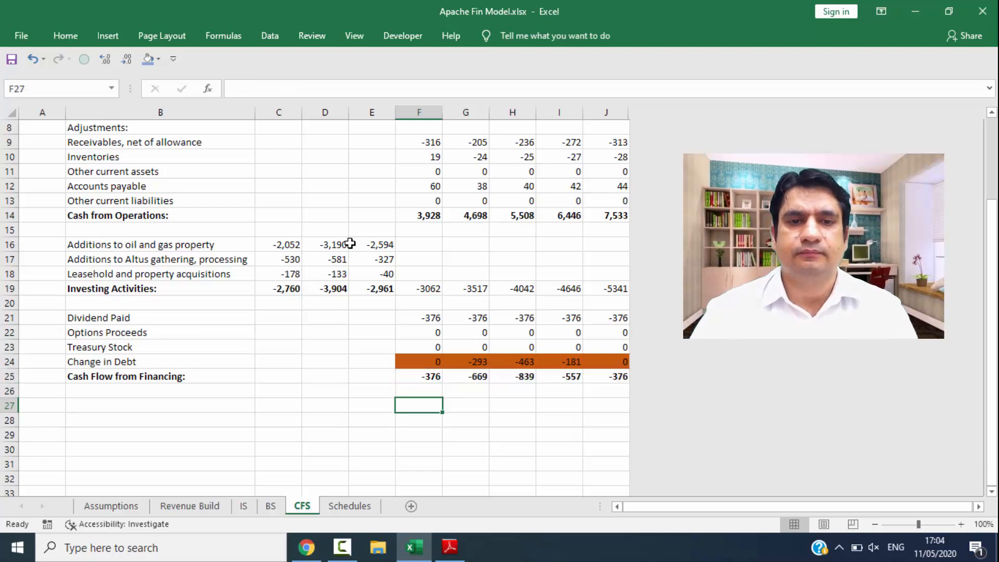
# Step: Add the row labels Surplus/Deficit, Opening Cash and Closing Cash in B27:B29 below the financing section
pyautogui.press('Left')
pyautogui.press('Left')
pyautogui.press('Left')
pyautogui.press('Left')
pyautogui.write('Su')
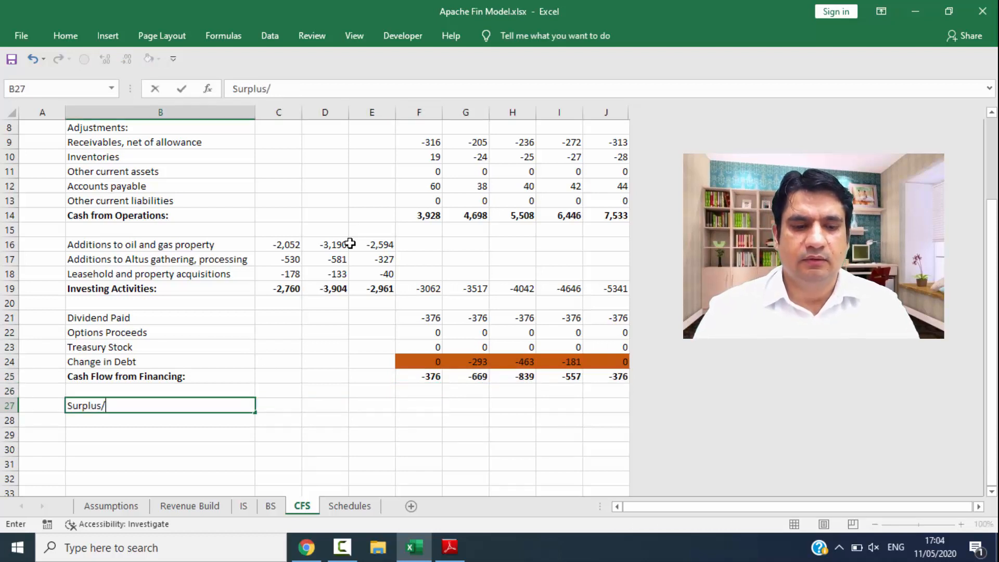
pyautogui.press('Return')
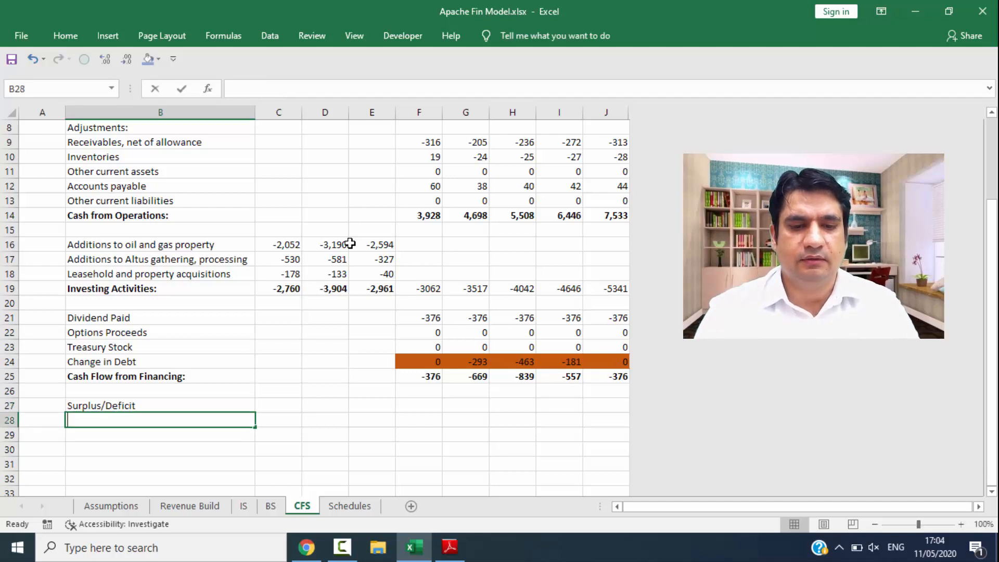
pyautogui.write('Opening Cash')
pyautogui.press('Return')
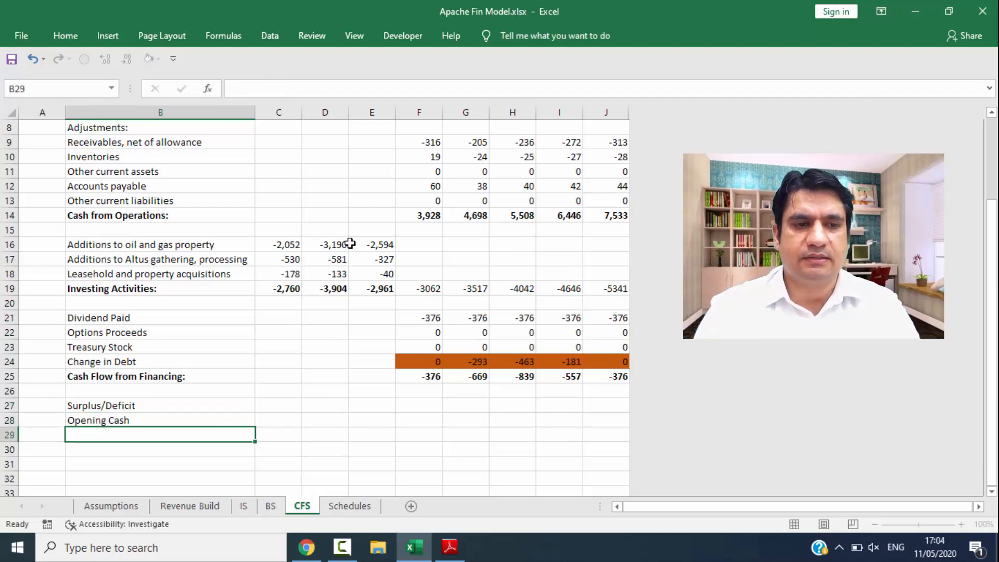
pyautogui.write('Closing Cash')
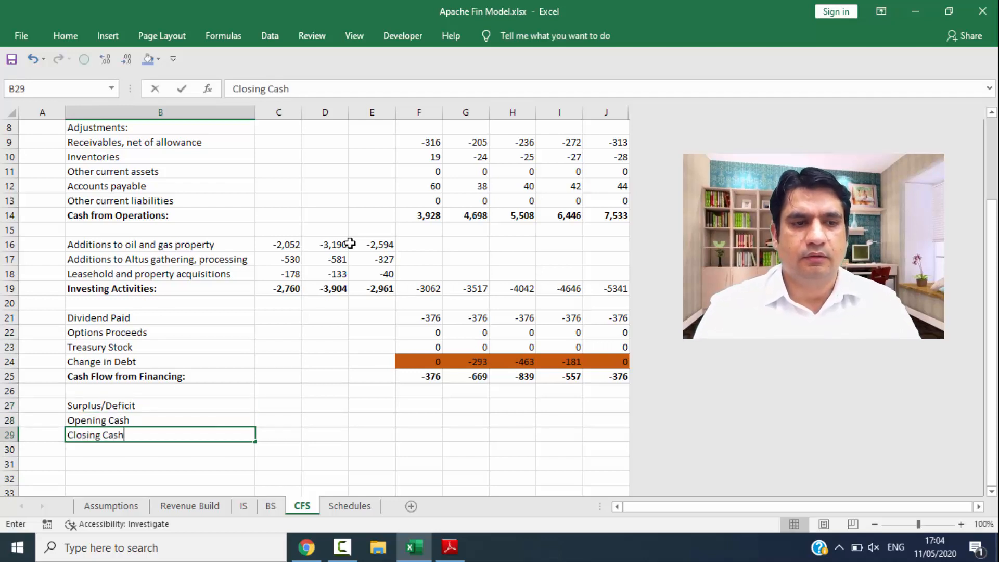
pyautogui.press('Right')
# Step: Calculate the 2020 Surplus/Deficit in F27 as operating, investing and financing cash flows combined, using =F14+F19+F25
pyautogui.press('Right')
pyautogui.press('Right')
pyautogui.press('Up')
pyautogui.press('Up')
pyautogui.press('Right')
pyautogui.write('=')
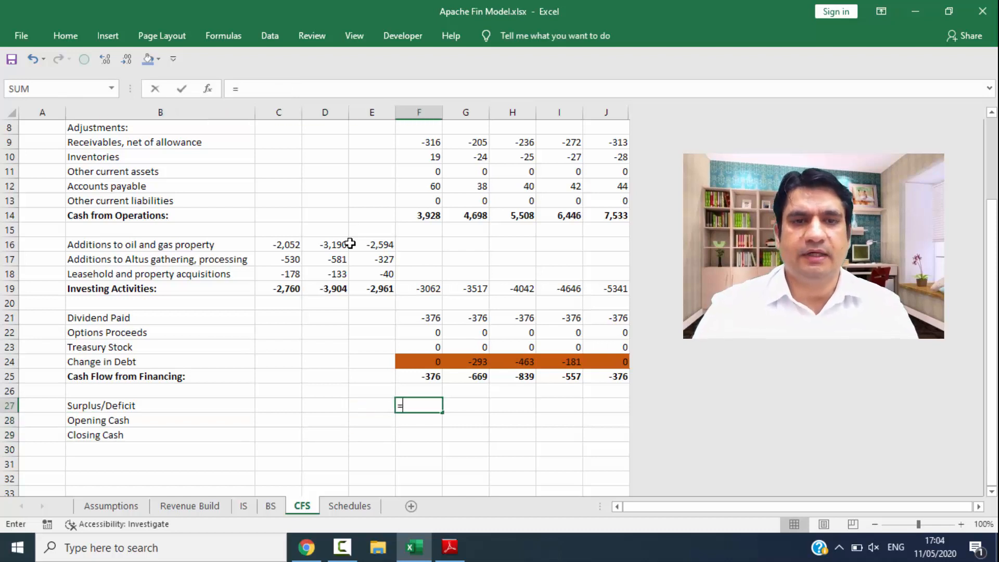
pyautogui.press('Up')
pyautogui.press('Up')
pyautogui.press('Up')
pyautogui.press('Up')
pyautogui.press('Up')
pyautogui.press('Up')
pyautogui.press('Up')
pyautogui.press('Up')
pyautogui.press('Up')
pyautogui.press('Up')
pyautogui.press('Up')
pyautogui.press('Up')
pyautogui.press('Up')
pyautogui.press('Up')
pyautogui.press('Up')
pyautogui.press('Up')
pyautogui.press('Up')
pyautogui.press('Up')
pyautogui.press('Up')
pyautogui.press('Up')
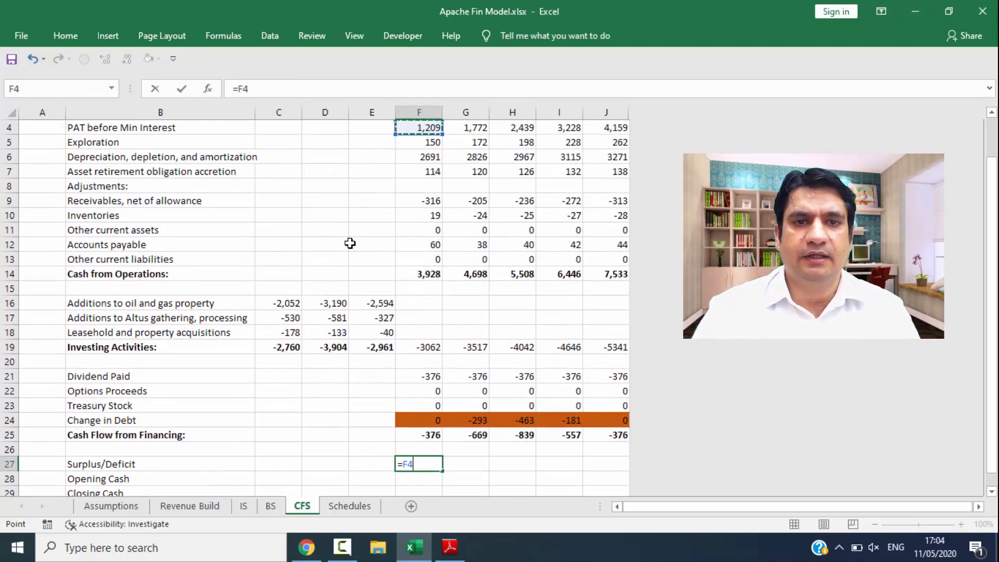
pyautogui.hotkey('ctrl', 'Up')
pyautogui.hotkey('ctrl', 'Down')
pyautogui.hotkey('ctrl', 'Down')
pyautogui.hotkey('ctrl', 'Down')
pyautogui.hotkey('ctrl', 'Down')
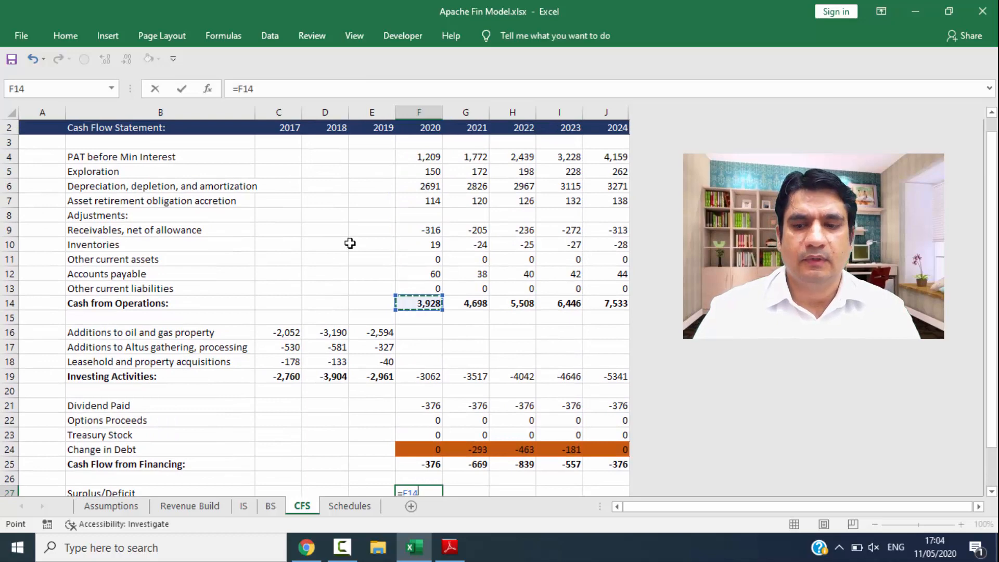
pyautogui.write('+')
pyautogui.press('Up')
pyautogui.press('Up')
pyautogui.press('Up')
pyautogui.press('Up')
pyautogui.press('Up')
pyautogui.press('Up')
pyautogui.press('Up')
pyautogui.press('Up')
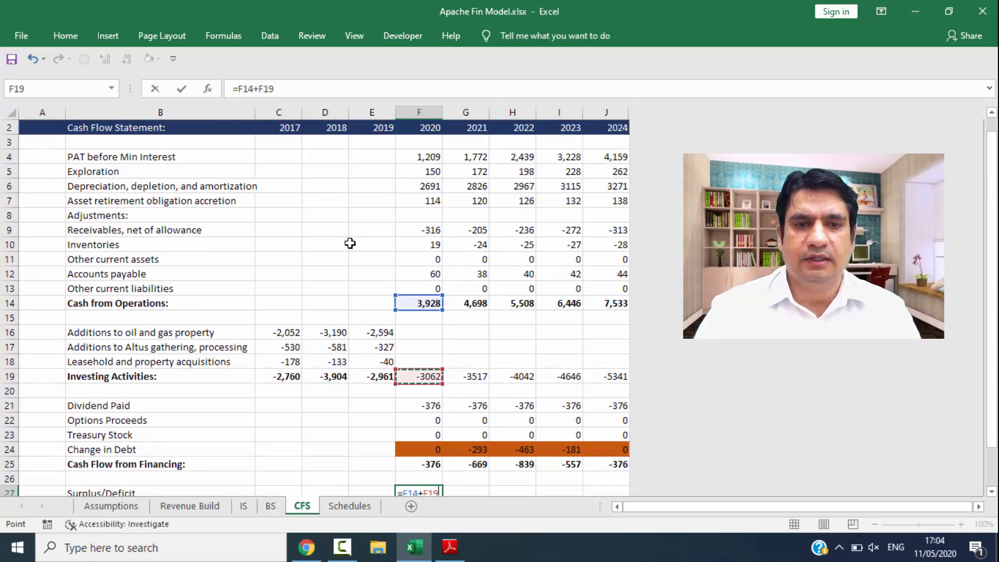
pyautogui.write('+')
pyautogui.press('Up')
pyautogui.press('Up')
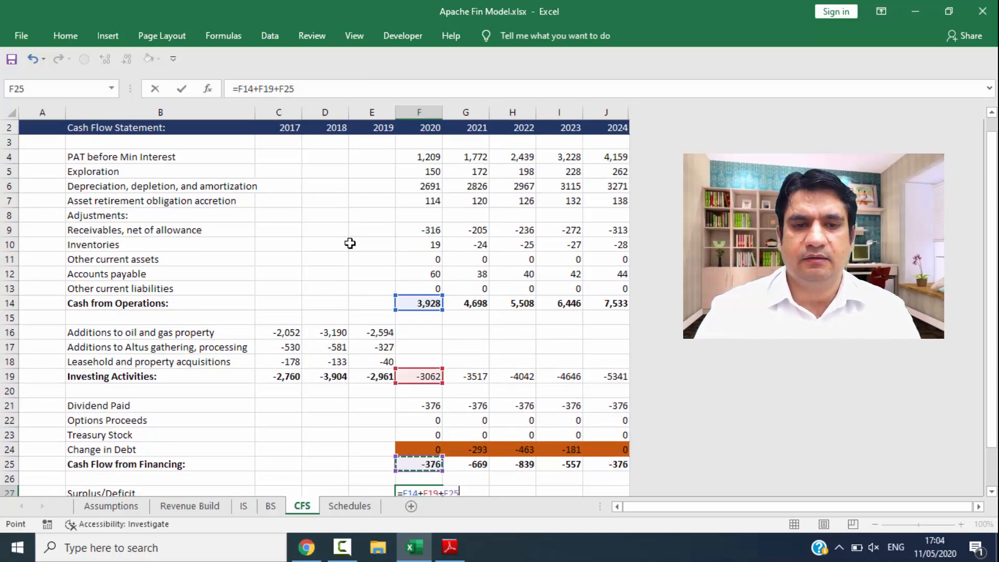
pyautogui.press('Return')
# Step: Copy the 2020 Surplus/Deficit formula in F27 across the 2021 to 2024 columns, G27:J27
pyautogui.press('Up')
pyautogui.hotkey('shift', 'Right')
pyautogui.hotkey('shift', 'Right')
pyautogui.hotkey('shift', 'Right')
pyautogui.hotkey('shift', 'Right')
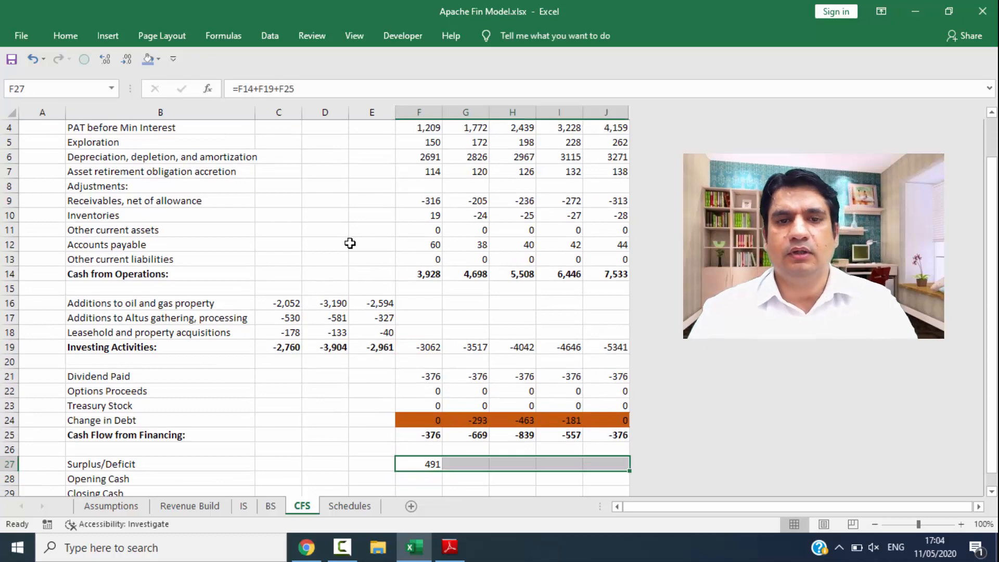
pyautogui.hotkey('ctrl', 'r')
# Step: Link the 2020 Opening Cash in F28 to the balance sheet's 2019 cash and cash equivalents with =BS!E4
pyautogui.scroll(-2, 349, 243)
pyautogui.press('Down')
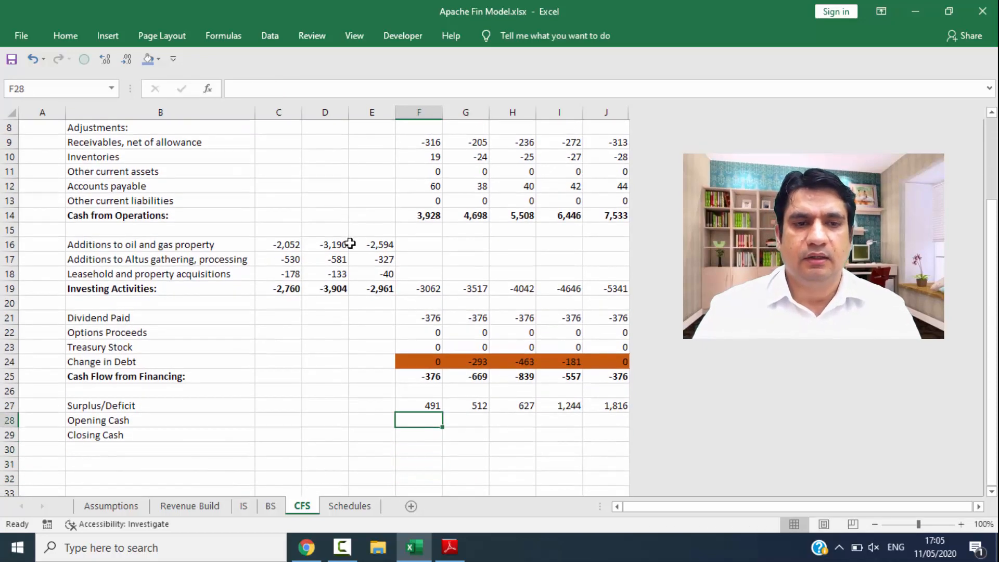
pyautogui.write('=')
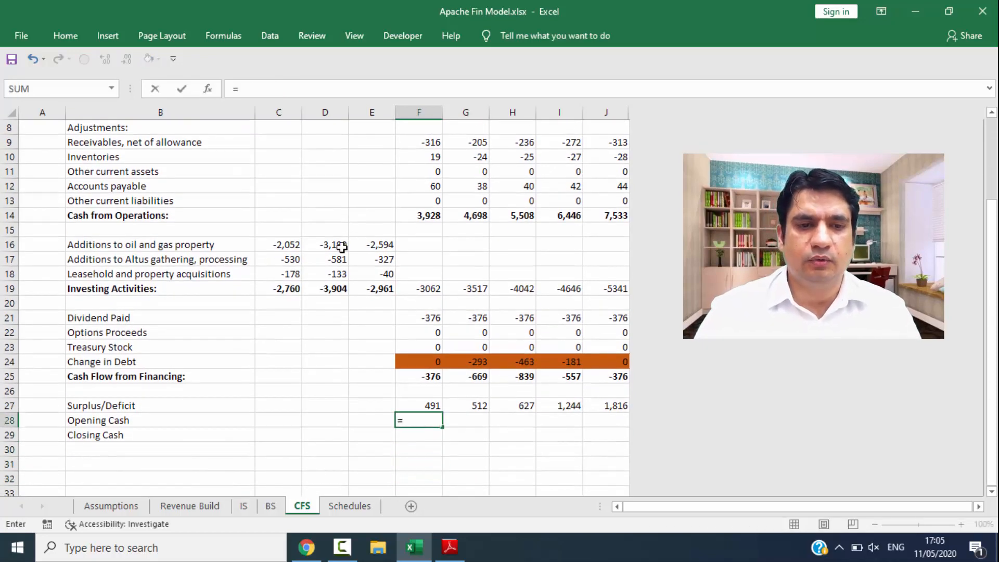
pyautogui.click(350, 506)
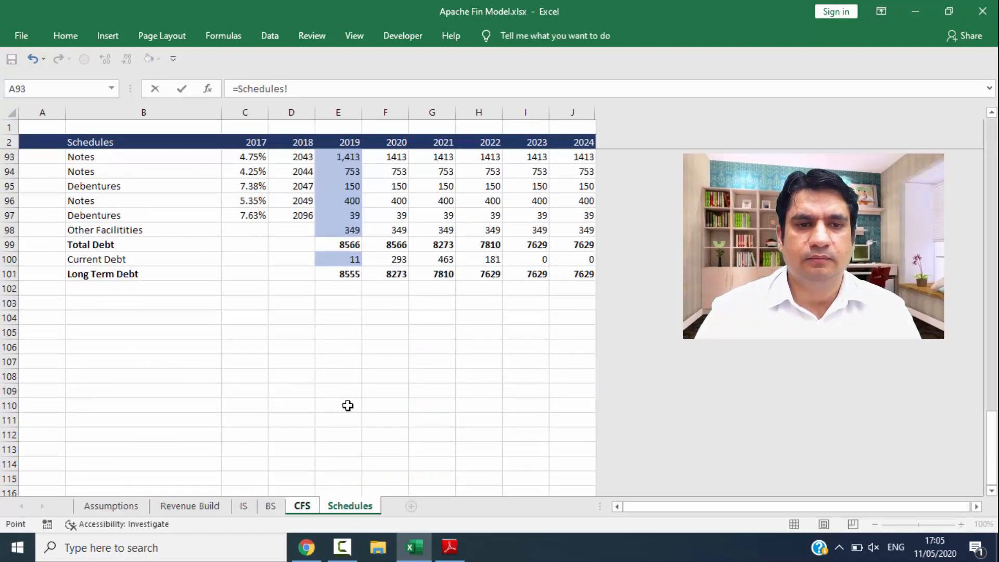
pyautogui.click(271, 506)
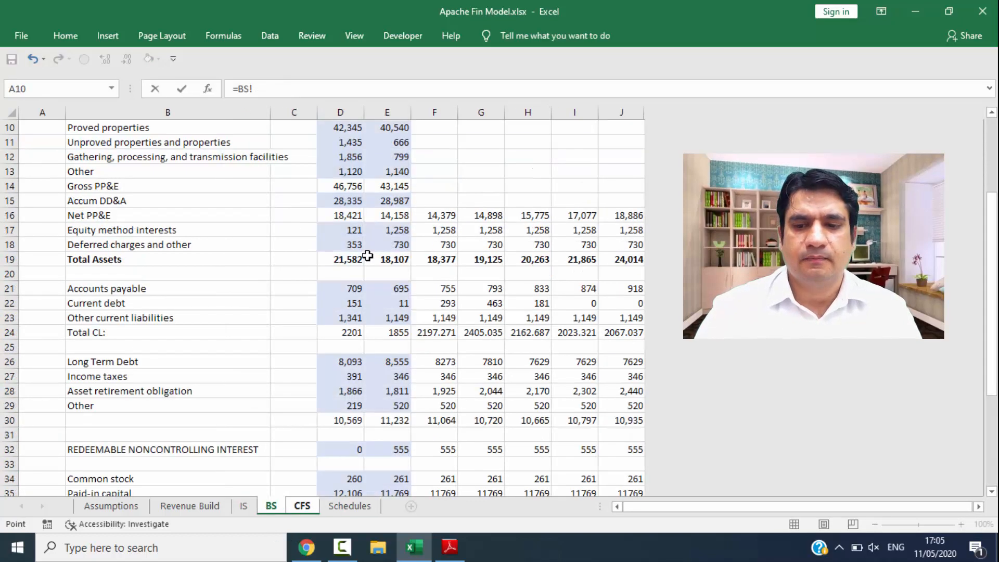
pyautogui.hotkey('ctrl', 'Home')
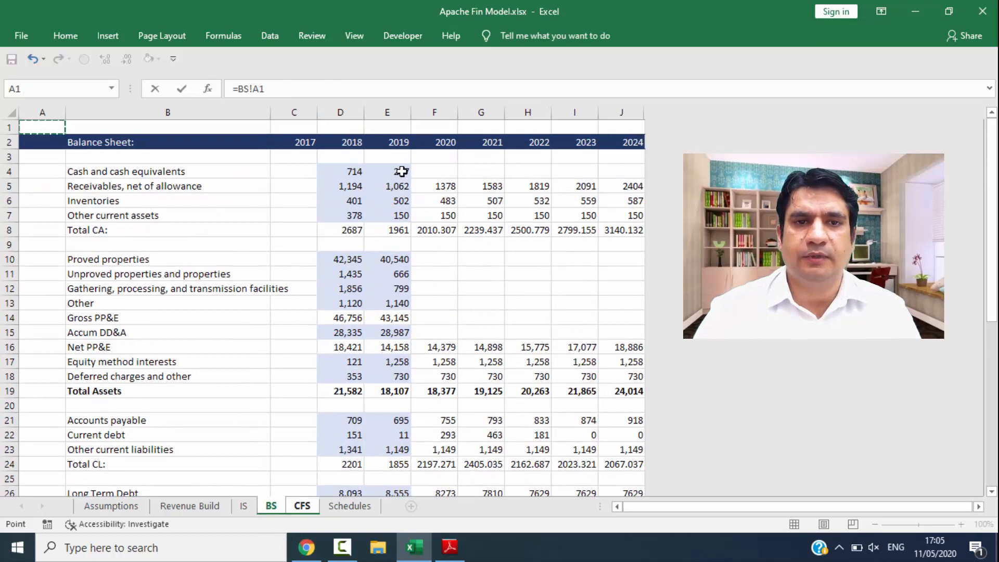
pyautogui.click(402, 171)
pyautogui.press('Return')
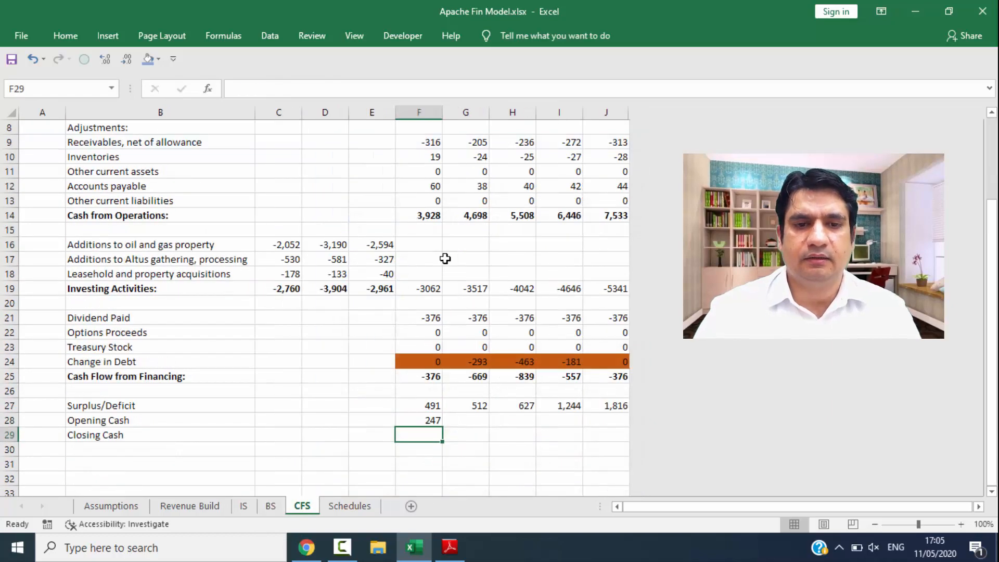
# Step: Copy the 2020 Opening Cash link in F28 across the 2021 to 2024 columns, G28:J28
pyautogui.press('Up')
pyautogui.hotkey('shift', 'Right')
pyautogui.hotkey('shift', 'Right')
pyautogui.hotkey('shift', 'Right')
pyautogui.hotkey('shift', 'Right')
pyautogui.hotkey('ctrl', 'r')
# Step: Calculate the 2020 Closing Cash in F29 with =SUM(F27:F28)
pyautogui.press('Down')
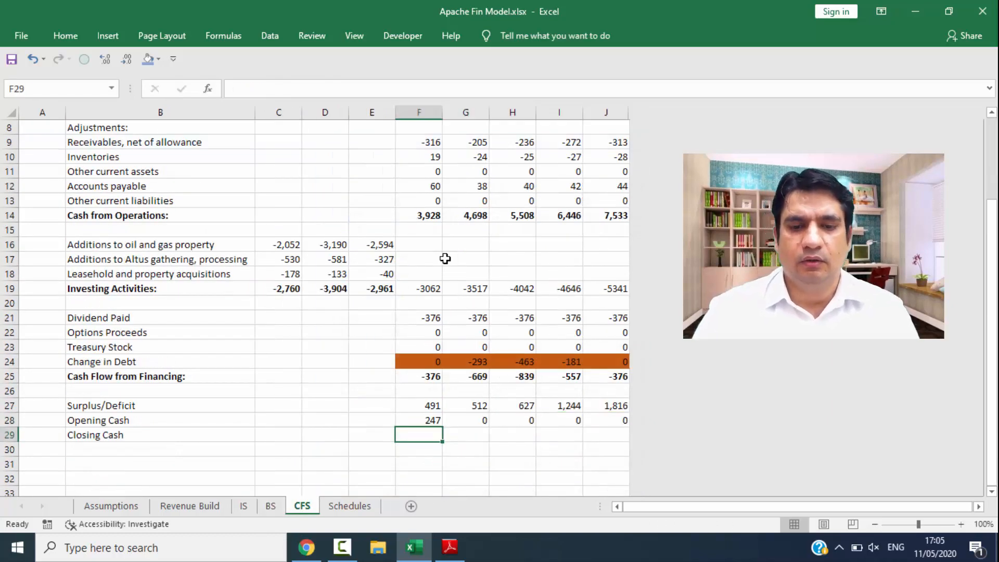
pyautogui.hotkey('alt', '=')
pyautogui.hotkey('ctrl', 'Return')
# Step: Copy the 2020 Closing Cash formula in F29 across the 2021 to 2024 columns, G29:J29
pyautogui.hotkey('shift', 'Right')
pyautogui.hotkey('shift', 'Right')
pyautogui.hotkey('shift', 'Right')
pyautogui.hotkey('shift', 'Right')
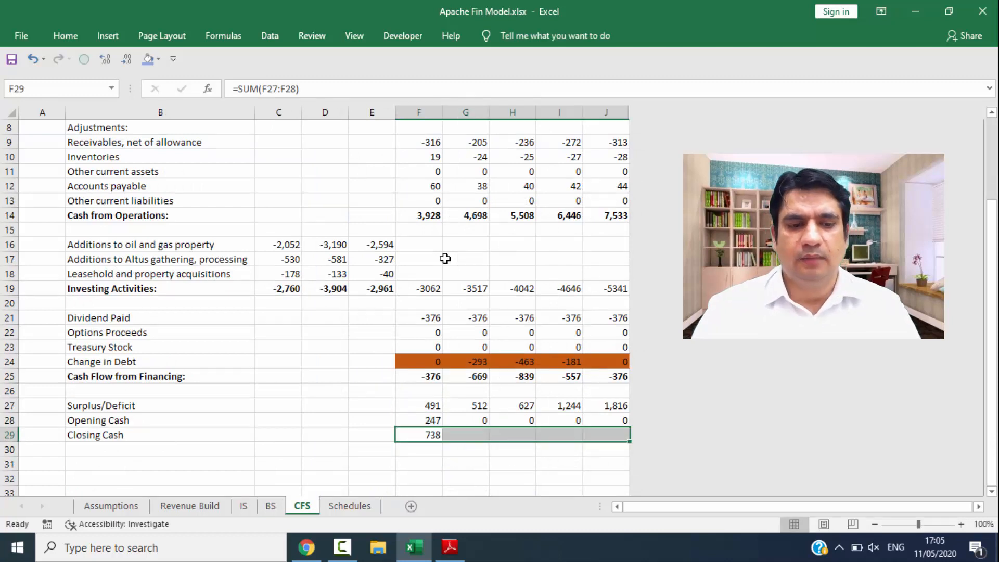
pyautogui.hotkey('ctrl', 'r')
# Step: Examine the 2021 to 2024 Opening Cash links in G28:J28 together with the Closing Cash row on the cash flow statement
pyautogui.press('Up')
pyautogui.press('Right')
pyautogui.hotkey('shift', 'Right')
pyautogui.hotkey('shift', 'Right')
pyautogui.hotkey('shift', 'Right')
pyautogui.hotkey('ctrl', 'r')
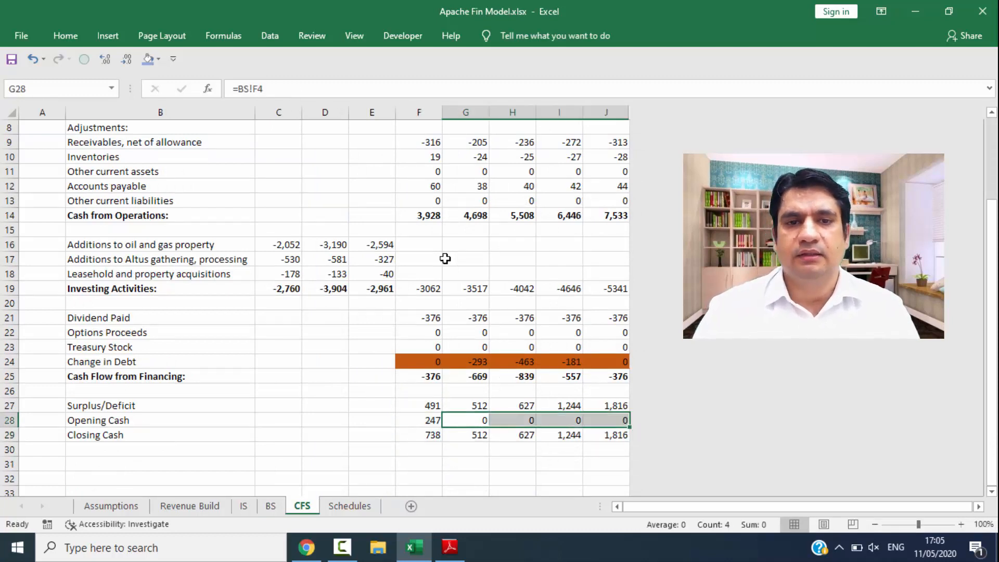
pyautogui.press('Down')
pyautogui.press('Left')
pyautogui.hotkey('shift', 'Right')
pyautogui.hotkey('shift', 'Right')
pyautogui.hotkey('shift', 'Right')
pyautogui.hotkey('shift', 'Right')
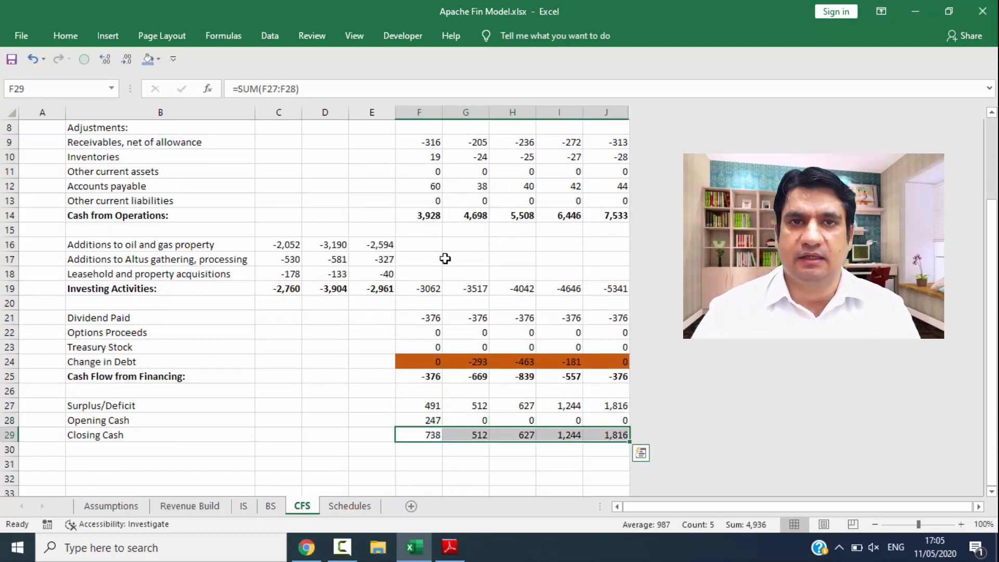
pyautogui.press('Up')
pyautogui.press('Right')
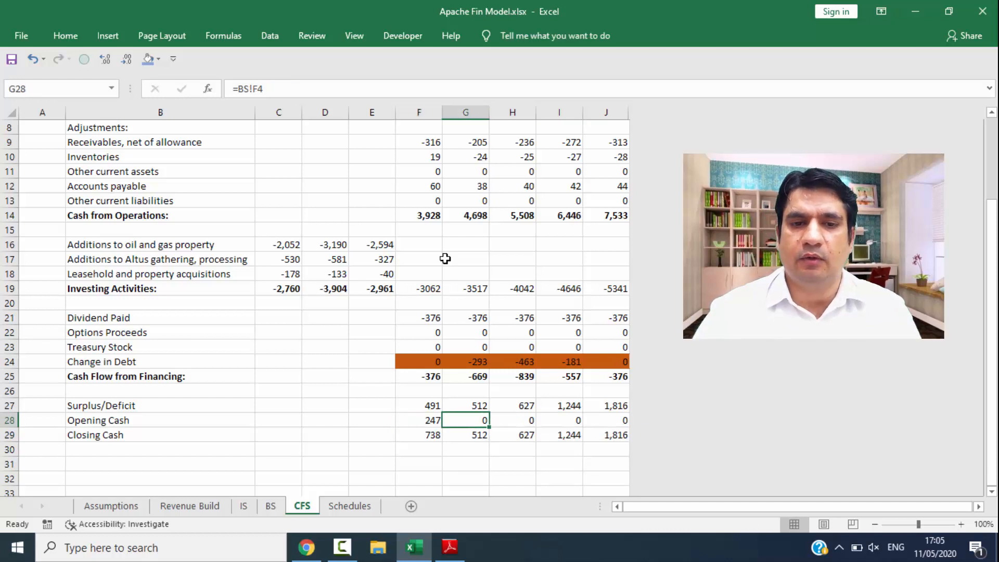
pyautogui.hotkey('shift', 'Right')
pyautogui.hotkey('shift', 'Right')
pyautogui.hotkey('shift', 'Right')
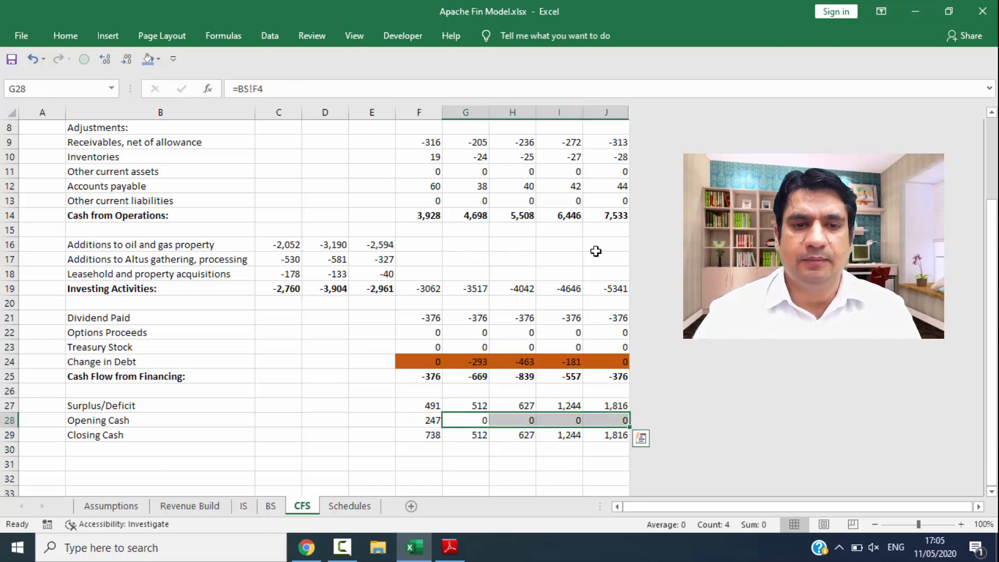
# Step: Examine the 2021 to 2024 Add: Opening Bal cells, G30:J30, on the Schedules sheet
pyautogui.click(365, 505)
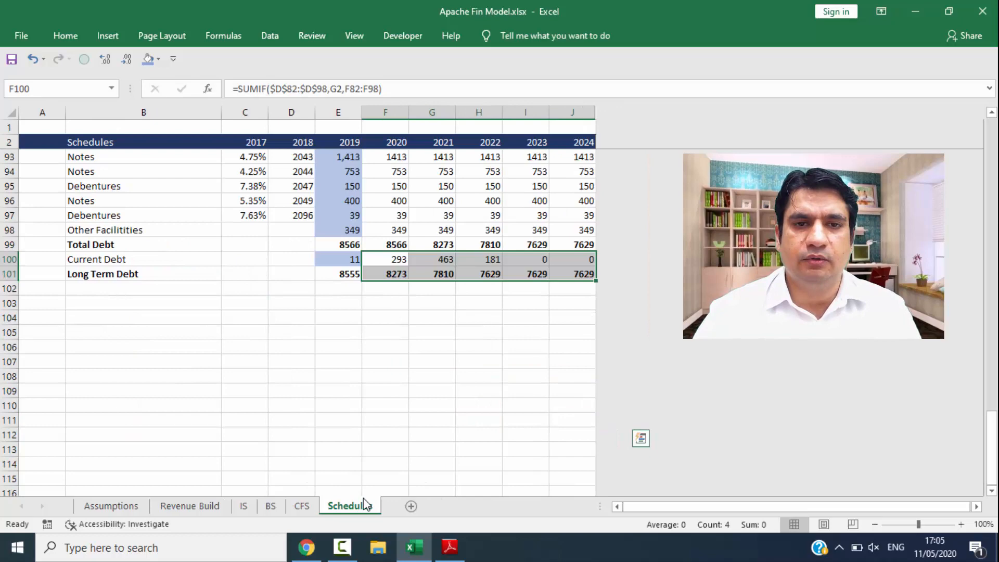
pyautogui.click(452, 173)
pyautogui.press('pageup')
pyautogui.press('pageup')
pyautogui.press('Up')
pyautogui.press('Up')
pyautogui.press('Up')
pyautogui.press('Up')
pyautogui.press('Up')
pyautogui.press('Up')
pyautogui.press('Up')
pyautogui.press('Up')
pyautogui.press('Up')
pyautogui.press('Up')
pyautogui.press('Up')
pyautogui.press('Up')
pyautogui.press('Up')
pyautogui.press('Up')
pyautogui.press('Up')
pyautogui.press('Up')
pyautogui.press('Up')
pyautogui.press('Up')
pyautogui.press('Up')
pyautogui.press('Up')
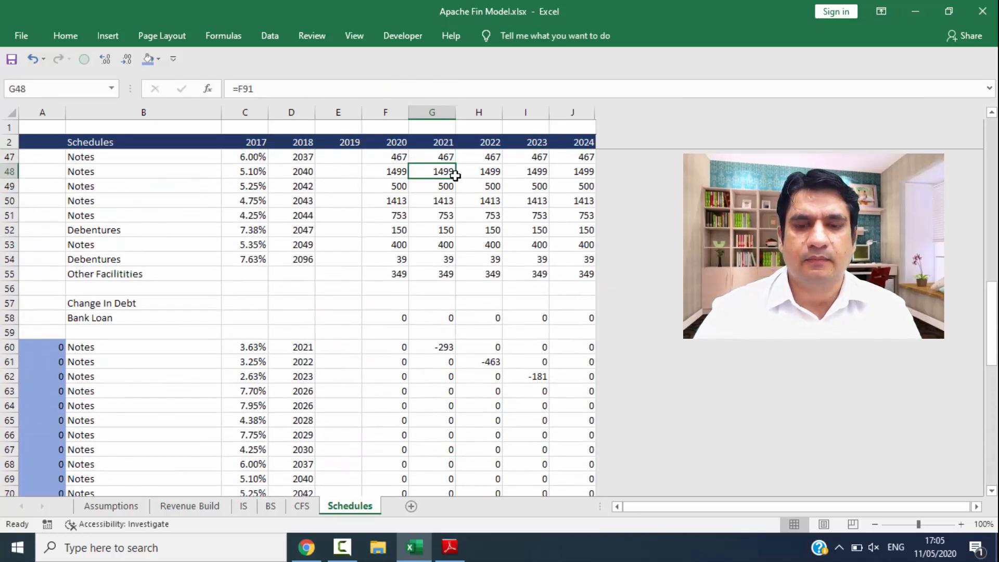
pyautogui.scroll(1, 456, 176)
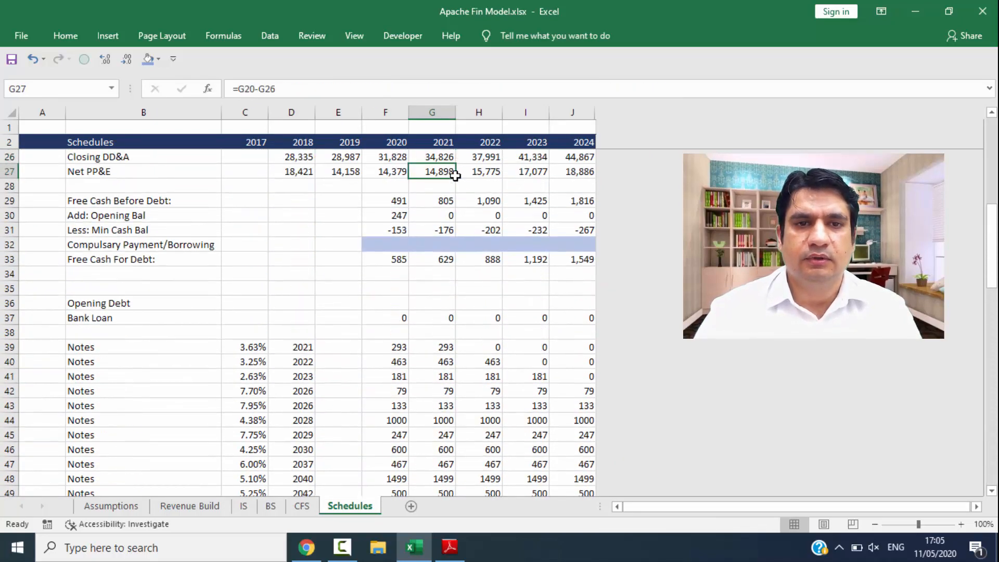
pyautogui.press('Down')
pyautogui.press('Down')
pyautogui.press('Down')
pyautogui.hotkey('ctrl', 'shift', 'Right')
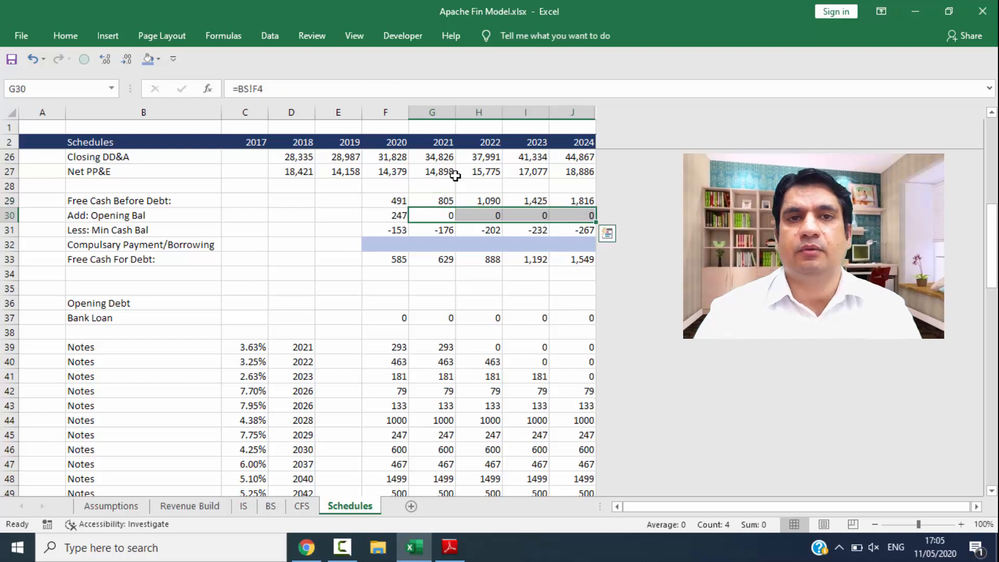
# Step: Review how the opening balances in row 30 feed Free Cash For Debt for 2021 to 2024 in G33:J33
pyautogui.press('Down')
pyautogui.press('Up')
pyautogui.hotkey('ctrl', 'shift', 'Right')
pyautogui.press('Down')
pyautogui.press('Down')
pyautogui.press('Down')
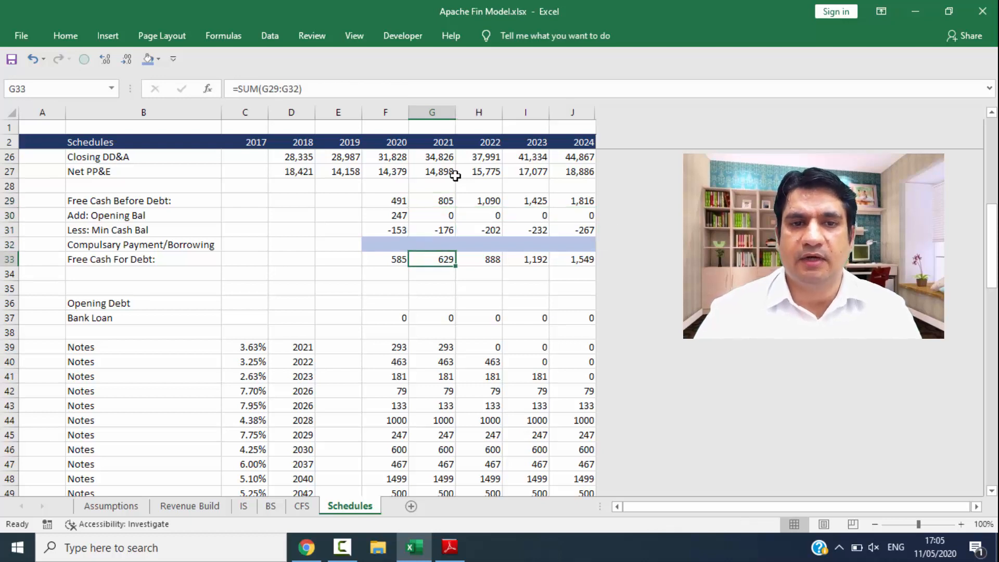
pyautogui.hotkey('ctrl', 'shift', 'Right')
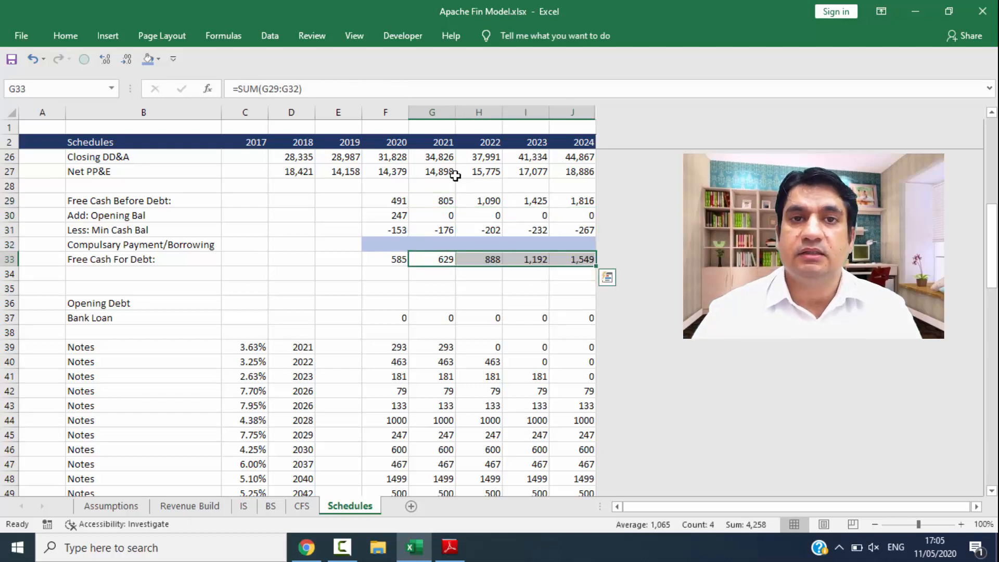
pyautogui.press('Left')
pyautogui.press('Up')
pyautogui.press('Up')
pyautogui.press('Up')
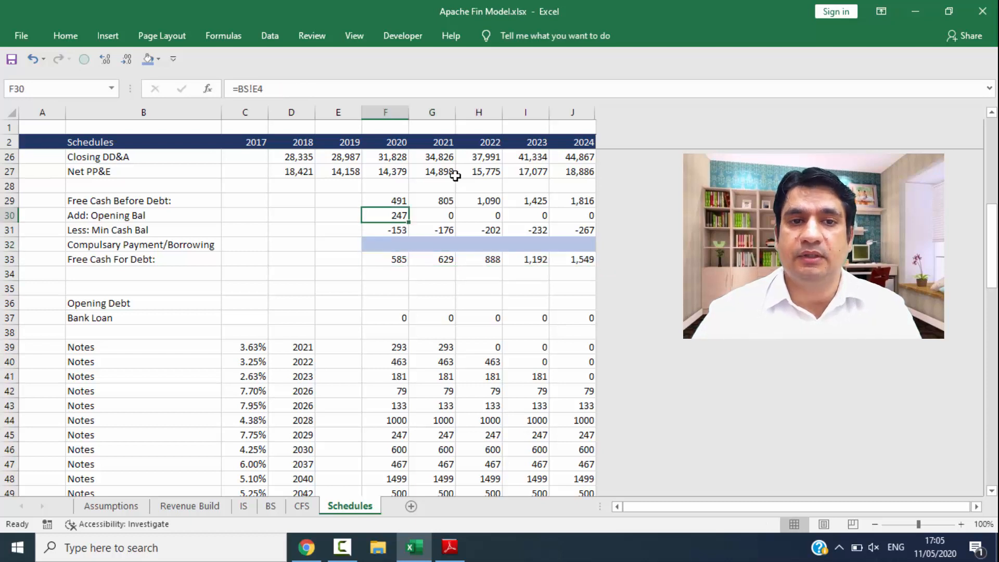
pyautogui.press('Right')
pyautogui.hotkey('ctrl', 'shift', 'Right')
pyautogui.press('Down')
pyautogui.press('Up')
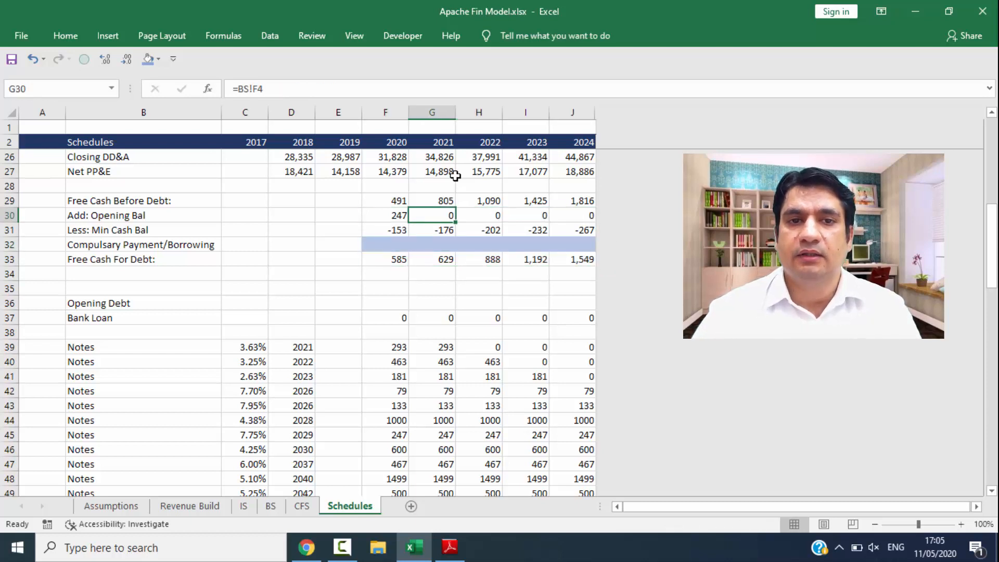
pyautogui.hotkey('ctrl', 'shift', 'Right')
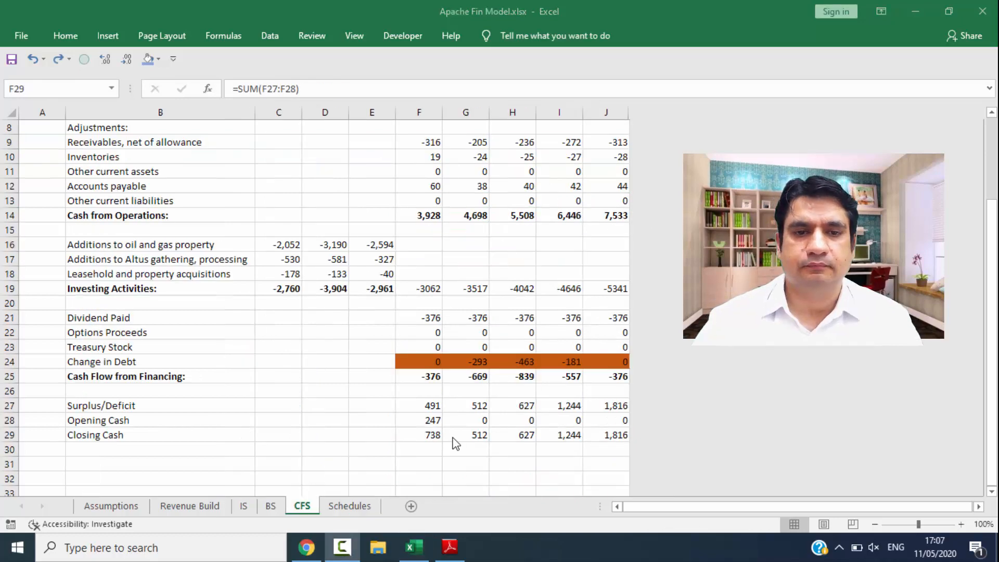
# Step: Link the 2020 cash and cash equivalents in F4 of the balance sheet to Closing Cash with =CFS!F29
pyautogui.click(453, 438)
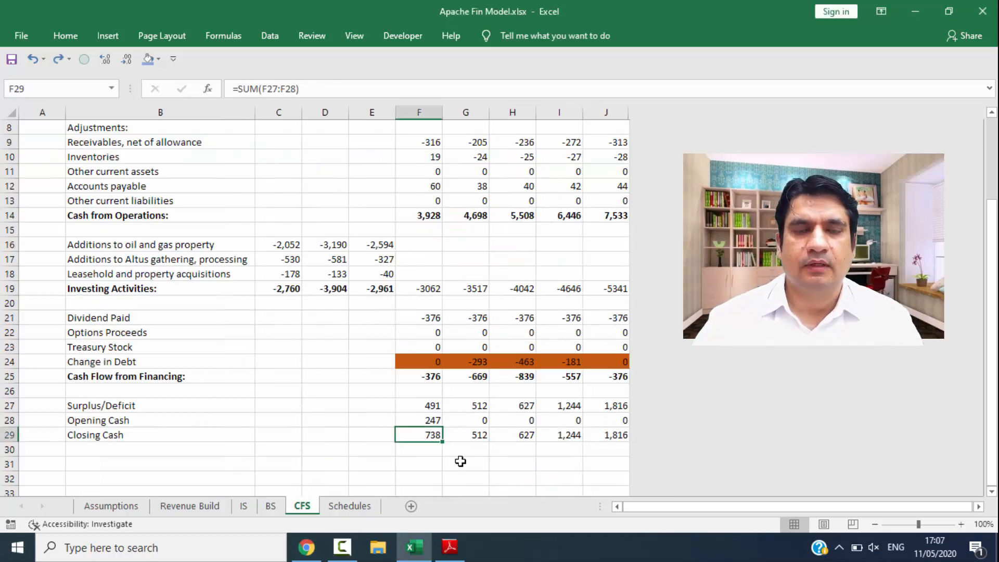
pyautogui.press('Down')
pyautogui.press('Up')
pyautogui.hotkey('ctrl', 'shift', 'Right')
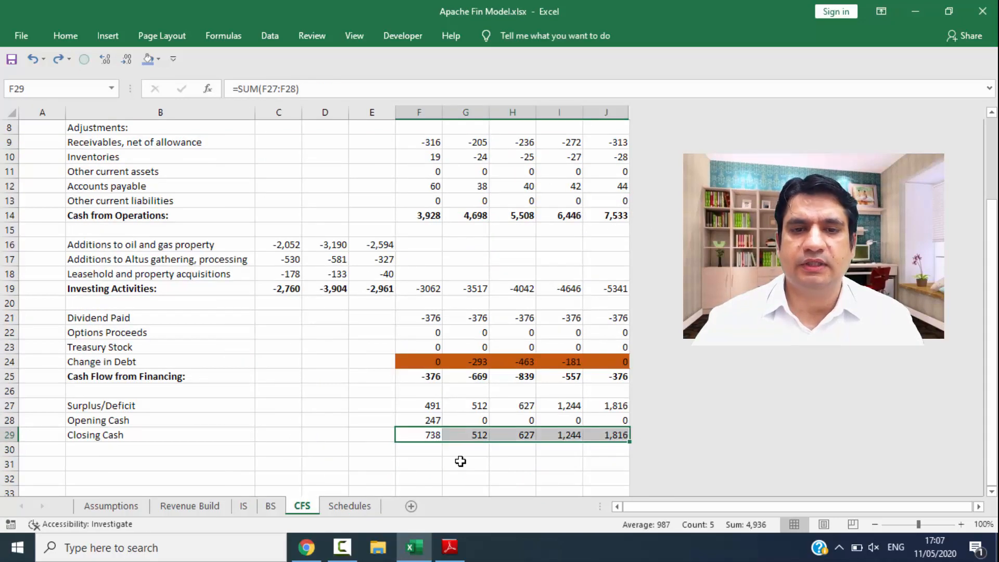
pyautogui.click(271, 506)
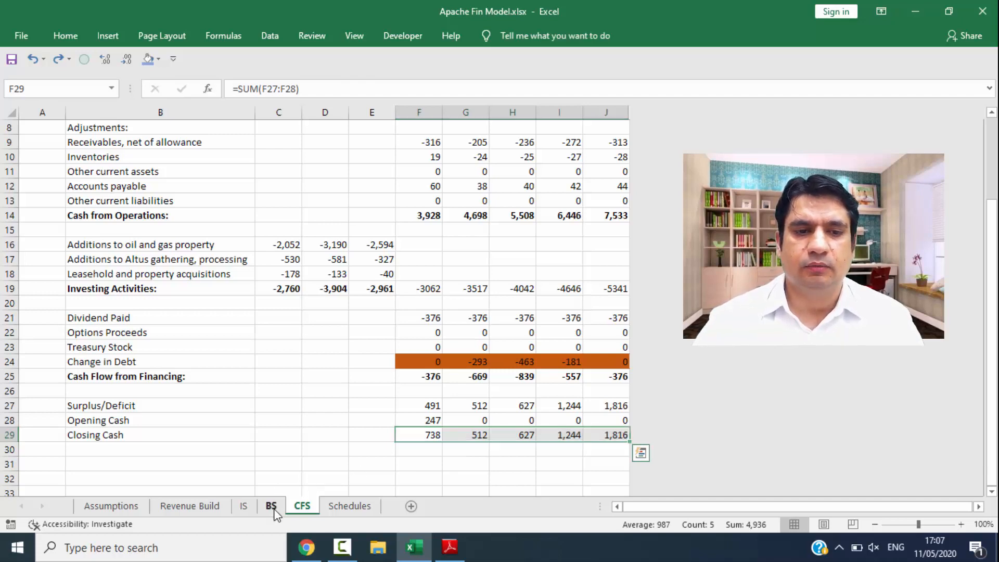
pyautogui.press('Up')
pyautogui.press('Down')
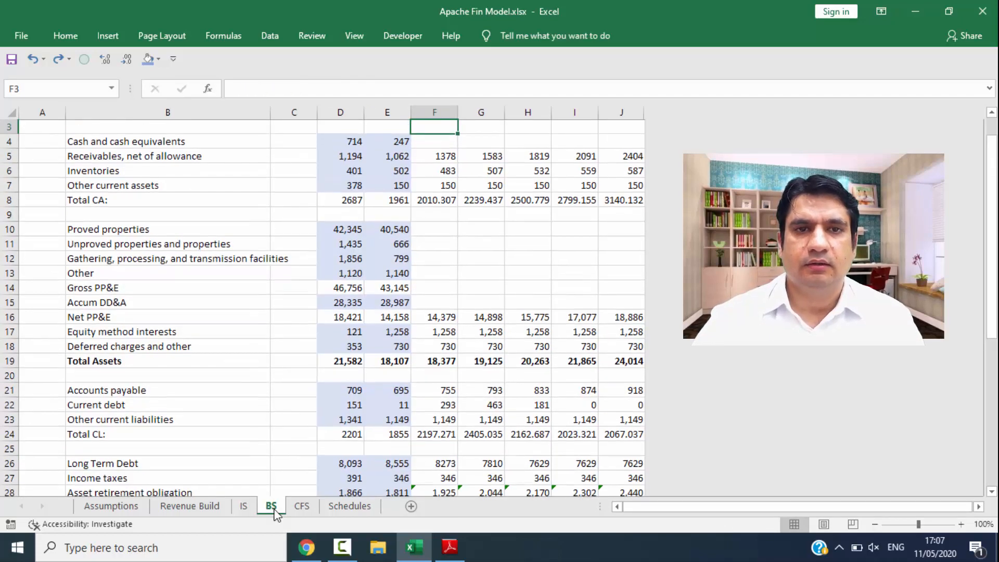
pyautogui.write('-')
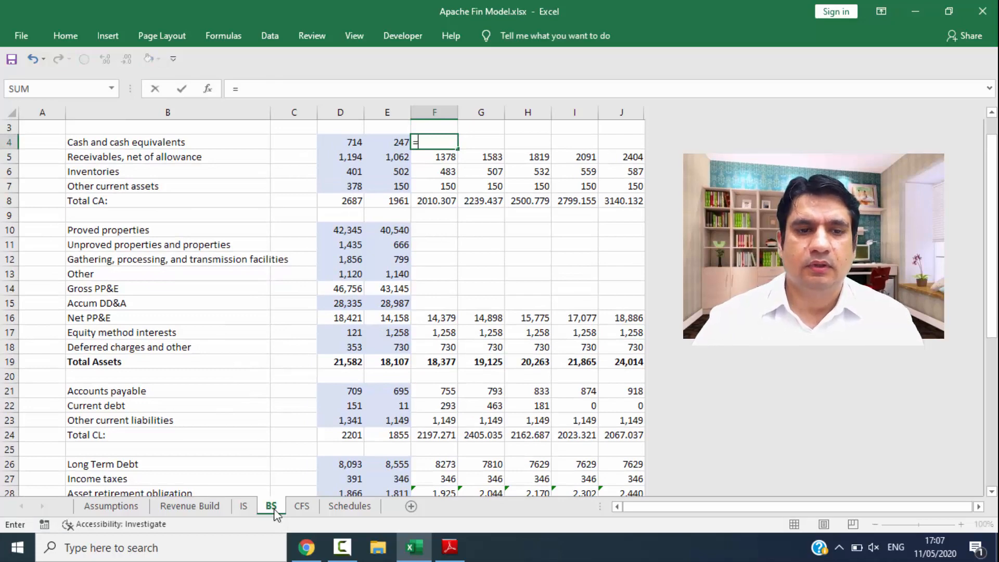
pyautogui.click(303, 506)
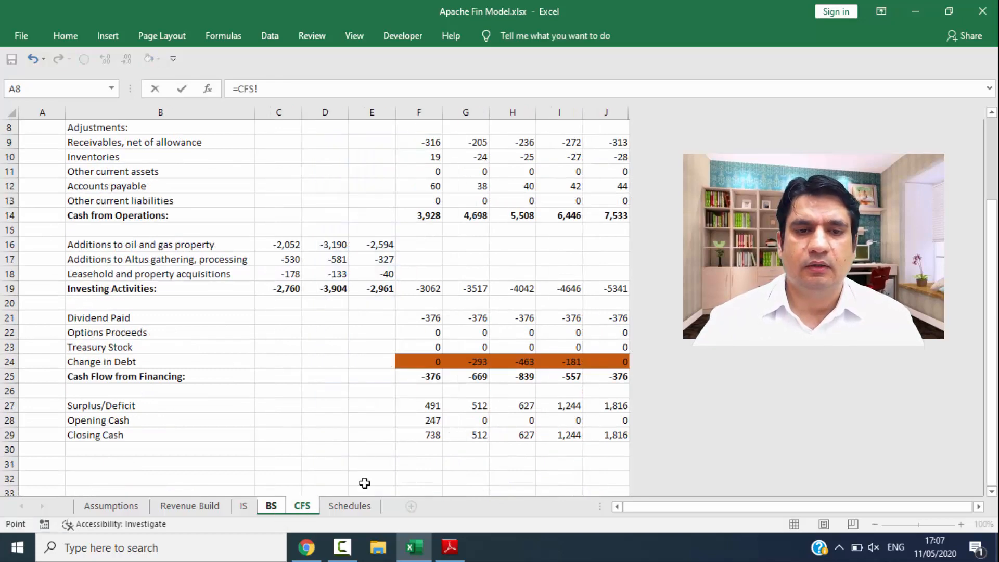
pyautogui.click(422, 442)
pyautogui.press('Return')
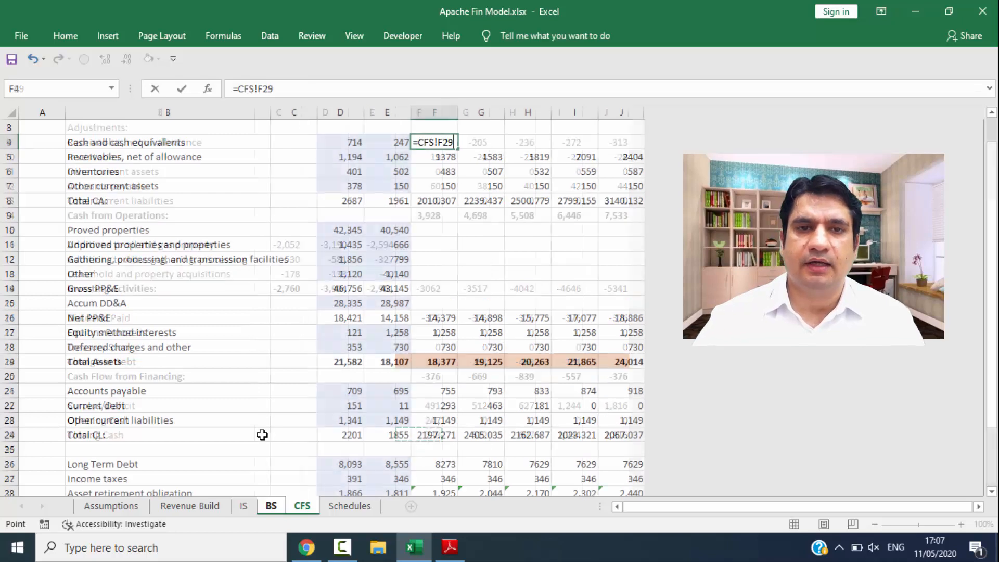
# Step: Copy the 2020 cash and cash equivalents link in F4 across the 2021 to 2024 columns, G4:J4
pyautogui.hotkey('shift', 'Right')
pyautogui.hotkey('shift', 'Right')
pyautogui.hotkey('shift', 'Right')
pyautogui.hotkey('shift', 'Right')
pyautogui.hotkey('ctrl', 'r')
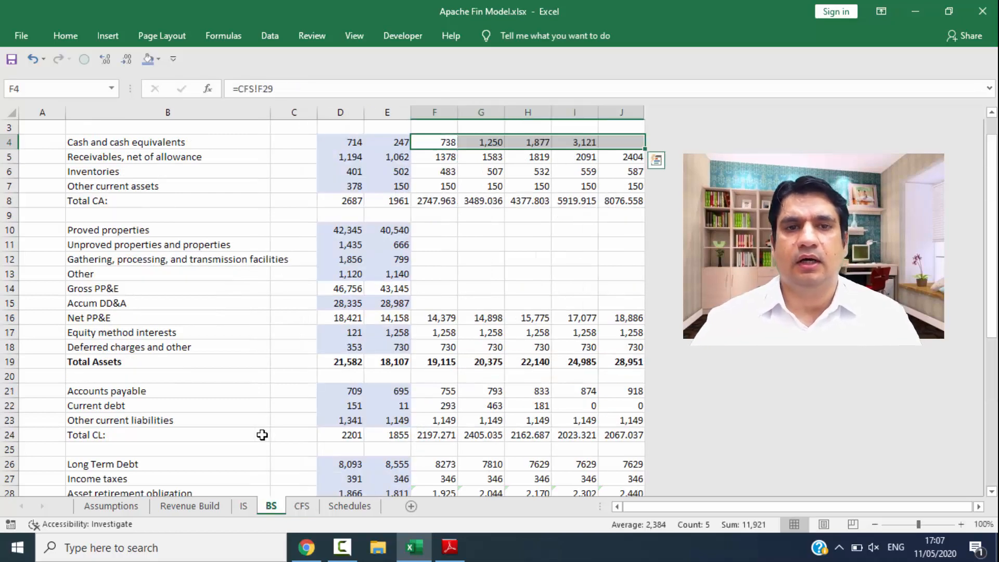
# Step: Format the 2020 to 2024 Total CA values in F8:J8 to show no decimal places
pyautogui.press('Down')
pyautogui.press('Down')
pyautogui.press('Down')
pyautogui.press('Down')
pyautogui.hotkey('shift', 'Right')
pyautogui.hotkey('shift', 'Right')
pyautogui.hotkey('shift', 'Right')
pyautogui.hotkey('shift', 'Right')
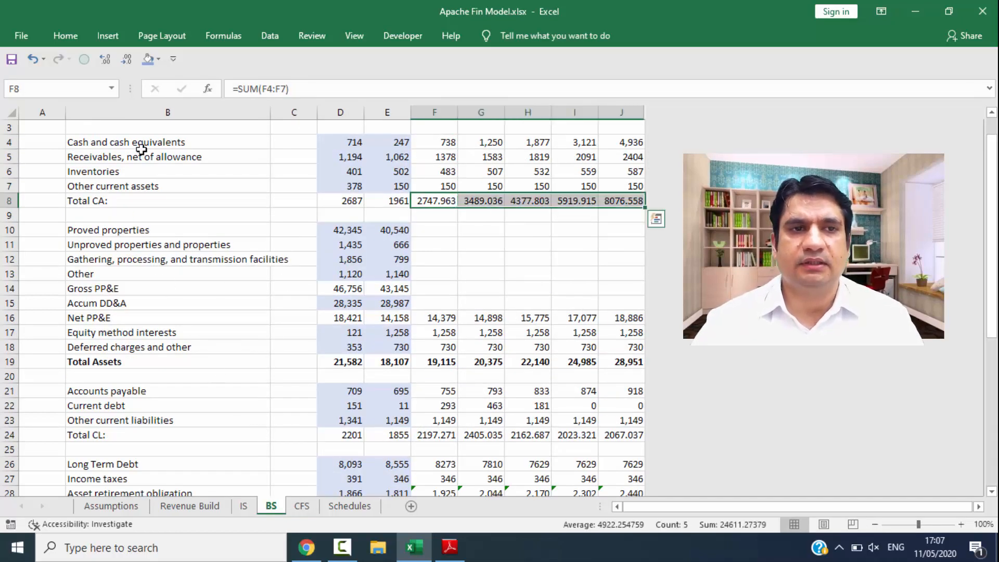
pyautogui.click(126, 59)
pyautogui.click(127, 59)
pyautogui.click(127, 59)
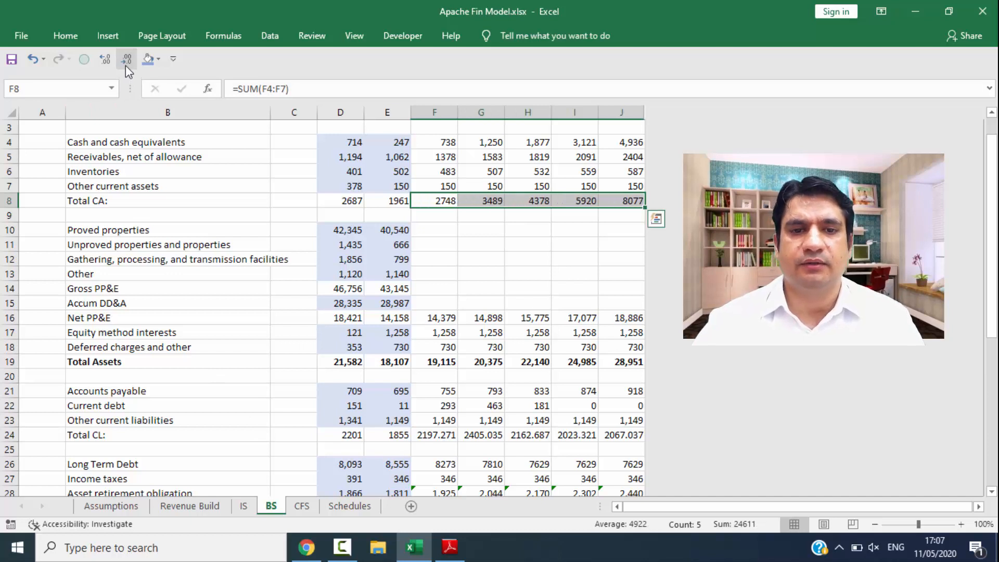
# Step: Format the 2020 to 2024 Total CL values in F24:J24 to show no decimal places
pyautogui.press('Down')
pyautogui.press('Down')
pyautogui.press('Down')
pyautogui.press('Down')
pyautogui.press('Down')
pyautogui.press('Down')
pyautogui.press('Down')
pyautogui.press('Down')
pyautogui.press('Down')
pyautogui.press('Down')
pyautogui.press('Down')
pyautogui.press('Down')
pyautogui.press('Down')
pyautogui.press('Down')
pyautogui.press('Down')
pyautogui.press('Down')
pyautogui.hotkey('shift', 'Right')
pyautogui.hotkey('shift', 'Right')
pyautogui.hotkey('shift', 'Right')
pyautogui.hotkey('shift', 'Right')
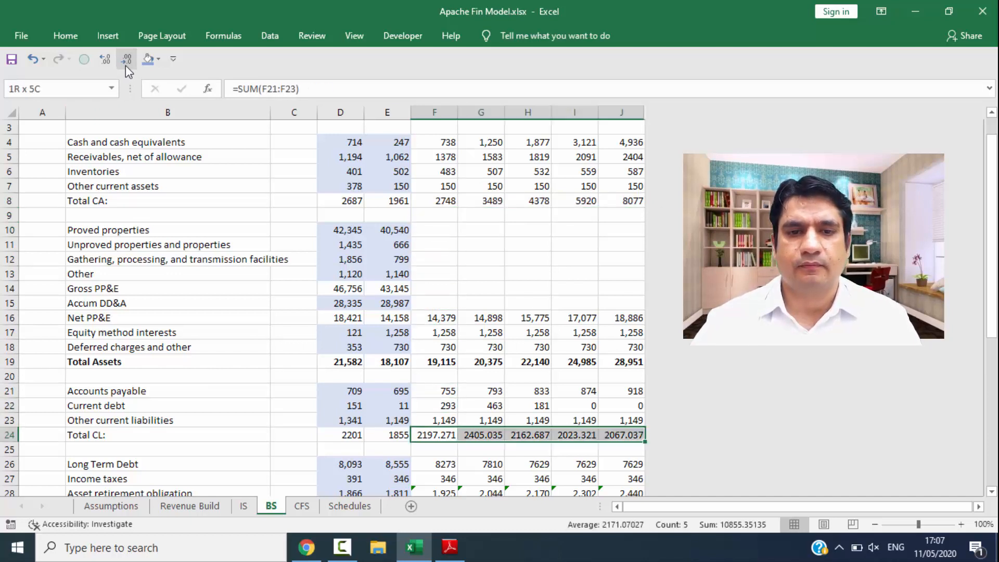
pyautogui.click(127, 59)
pyautogui.click(126, 59)
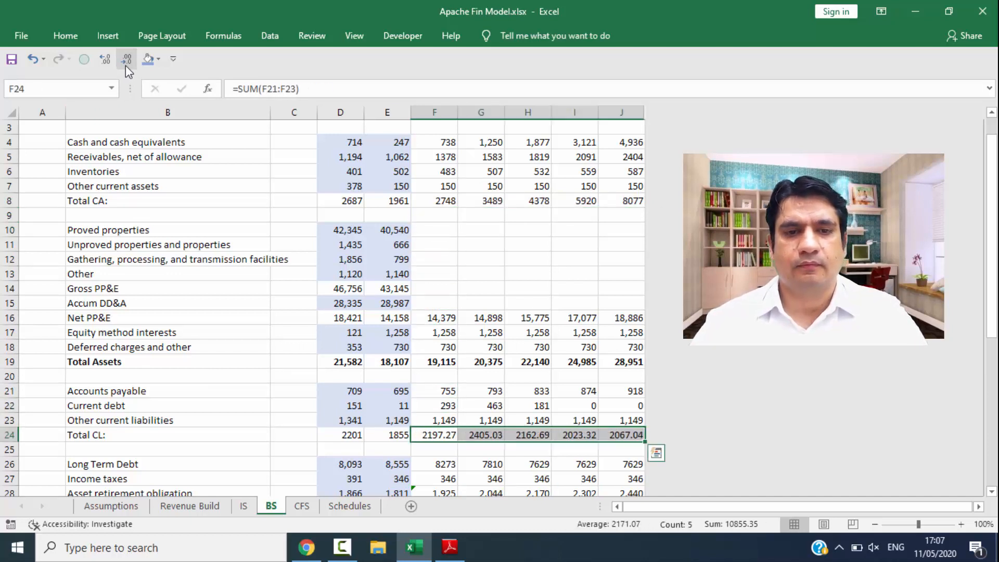
pyautogui.click(126, 60)
# Step: Examine the Balance Check row, D45:J45, for the historical and forecast years of the balance sheet
pyautogui.press('Down')
pyautogui.press('Down')
pyautogui.press('Down')
pyautogui.press('Down')
pyautogui.press('Down')
pyautogui.press('Down')
pyautogui.press('Down')
pyautogui.press('Down')
pyautogui.press('Down')
pyautogui.press('Down')
pyautogui.press('Down')
pyautogui.press('Down')
pyautogui.press('Down')
pyautogui.press('Down')
pyautogui.press('Down')
pyautogui.press('Down')
pyautogui.press('Down')
pyautogui.press('Down')
pyautogui.press('Down')
pyautogui.press('Down')
pyautogui.press('Down')
pyautogui.press('Down')
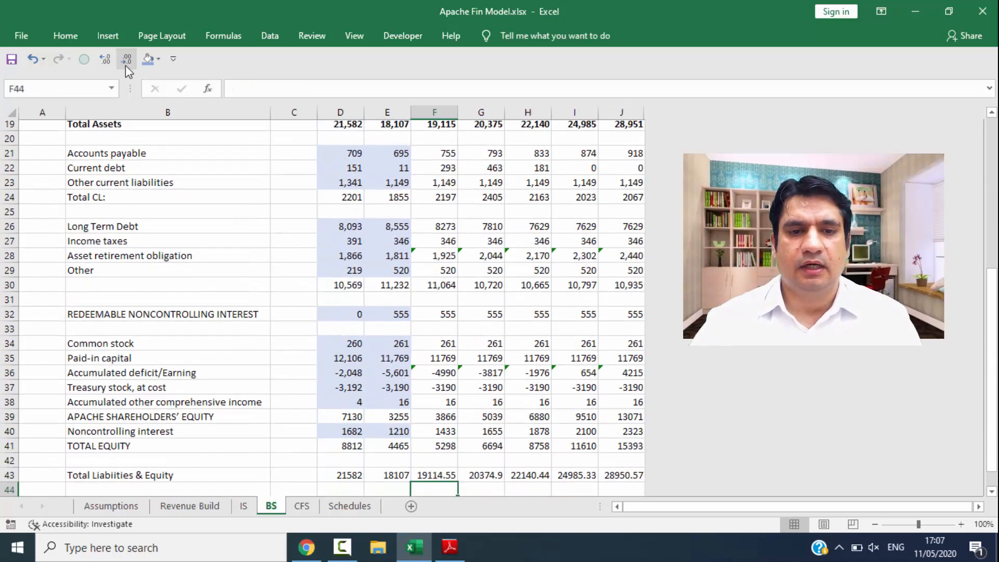
pyautogui.press('Up')
pyautogui.press('Up')
pyautogui.press('Left')
pyautogui.press('Left')
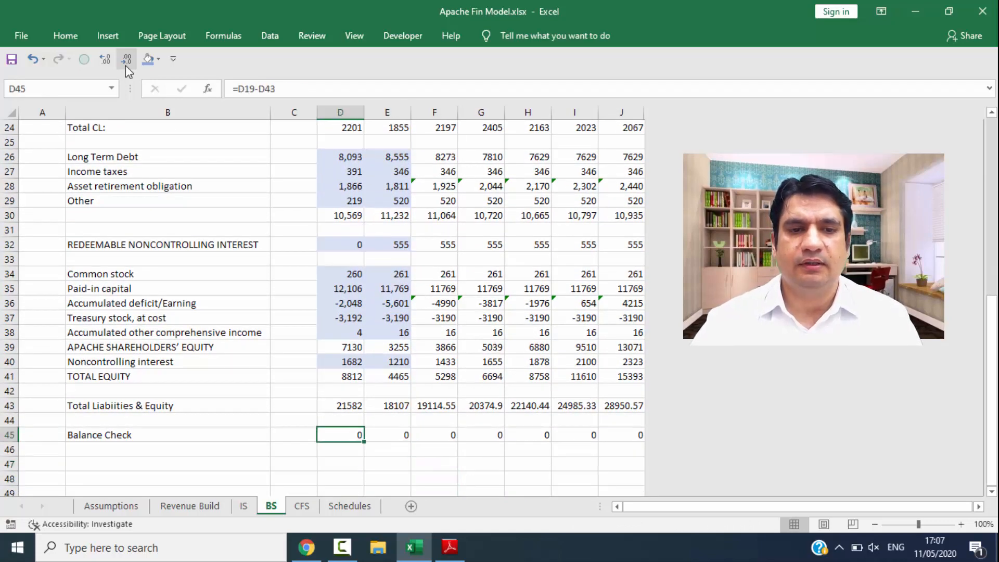
pyautogui.hotkey('ctrl', 'shift', 'Right')
pyautogui.press('Right')
pyautogui.press('Right')
pyautogui.hotkey('ctrl', 'shift', 'Right')
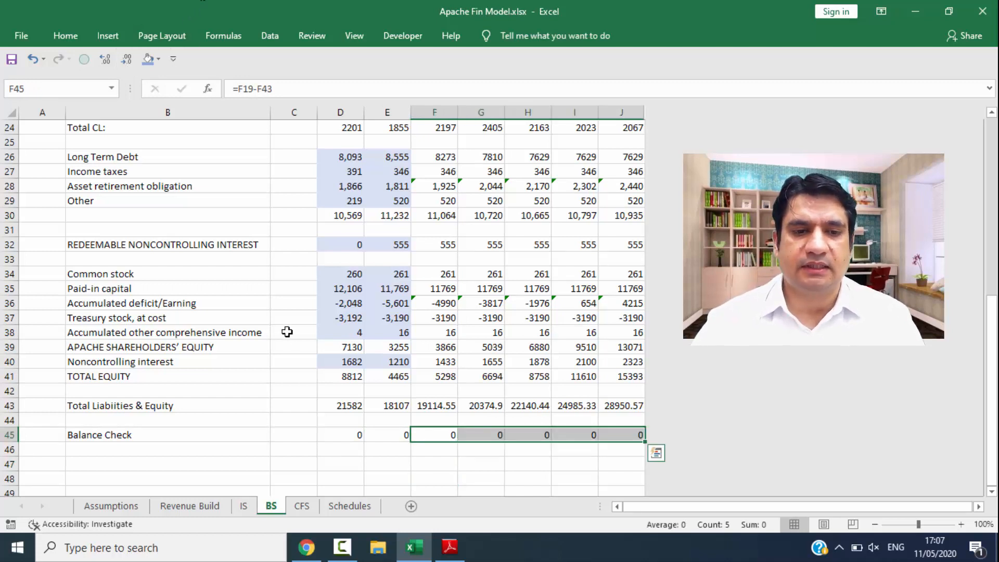
# Step: Review the 2020 to 2024 Int Expense placeholders on the income statement, and select the blank range B102:J111 below Long Term Debt on Schedules
pyautogui.click(244, 506)
pyautogui.doubleClick(430, 300)
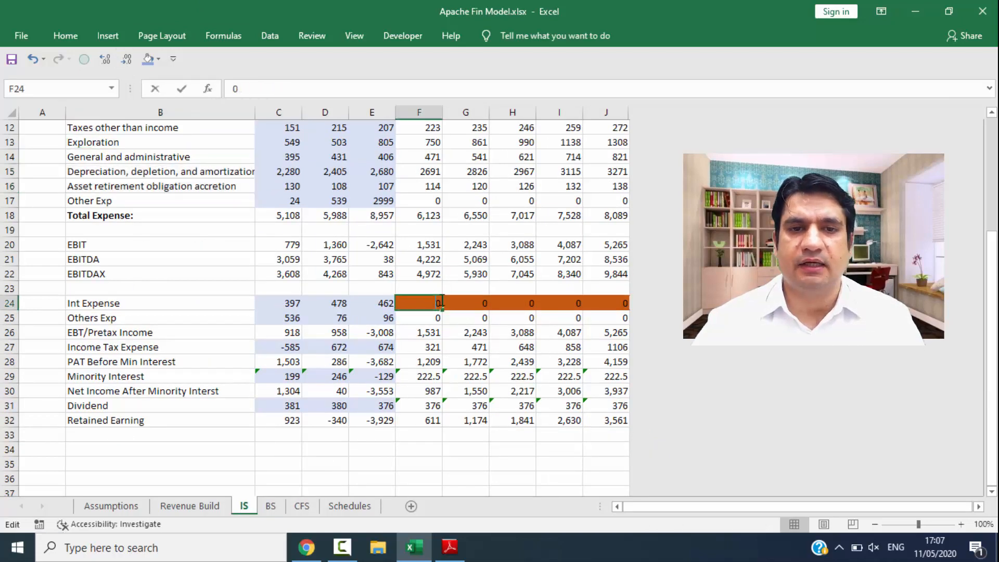
pyautogui.press('Return')
pyautogui.press('Up')
pyautogui.keyDown('shift'); pyautogui.click(591, 301); pyautogui.keyUp('shift')
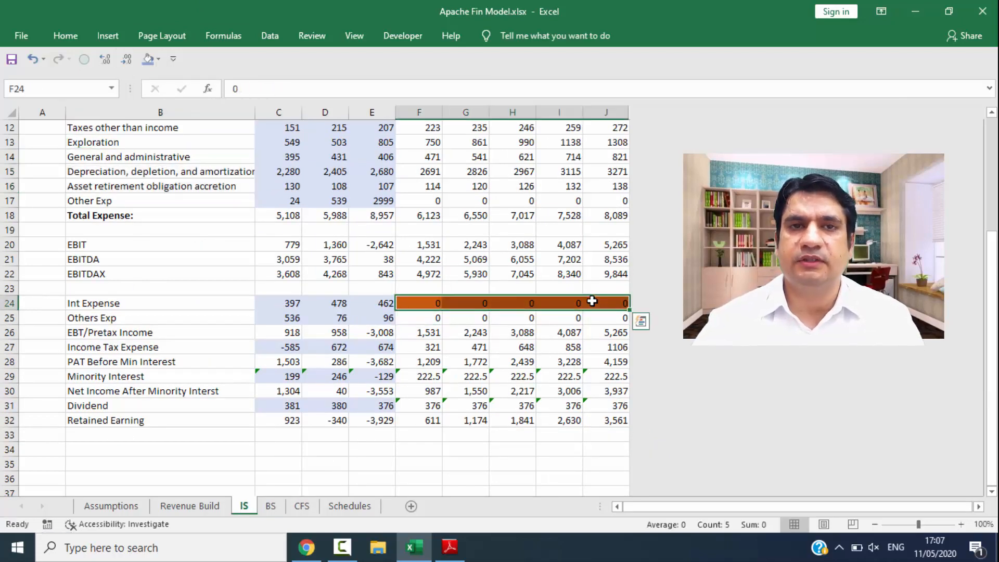
pyautogui.click(355, 505)
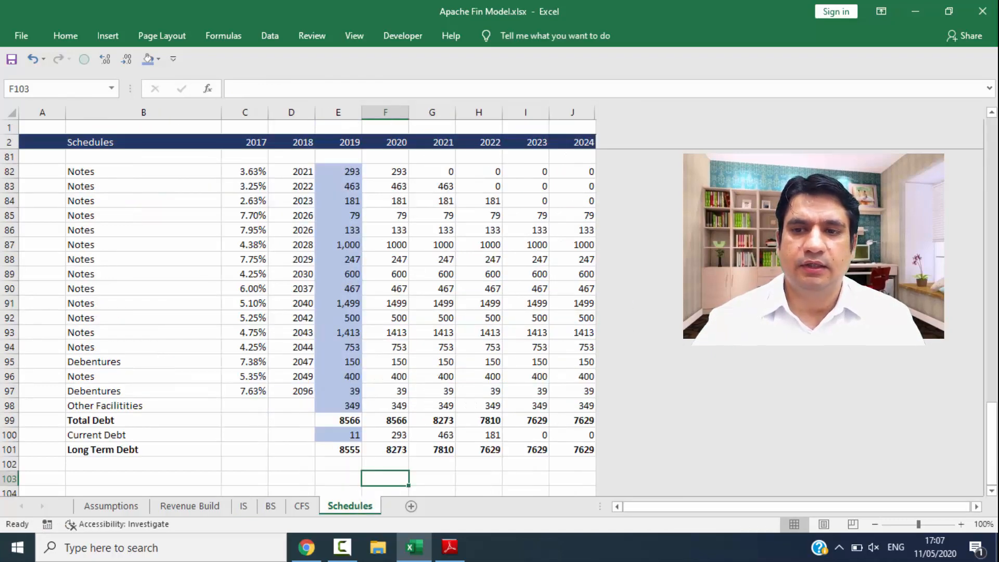
pyautogui.click(993, 446)
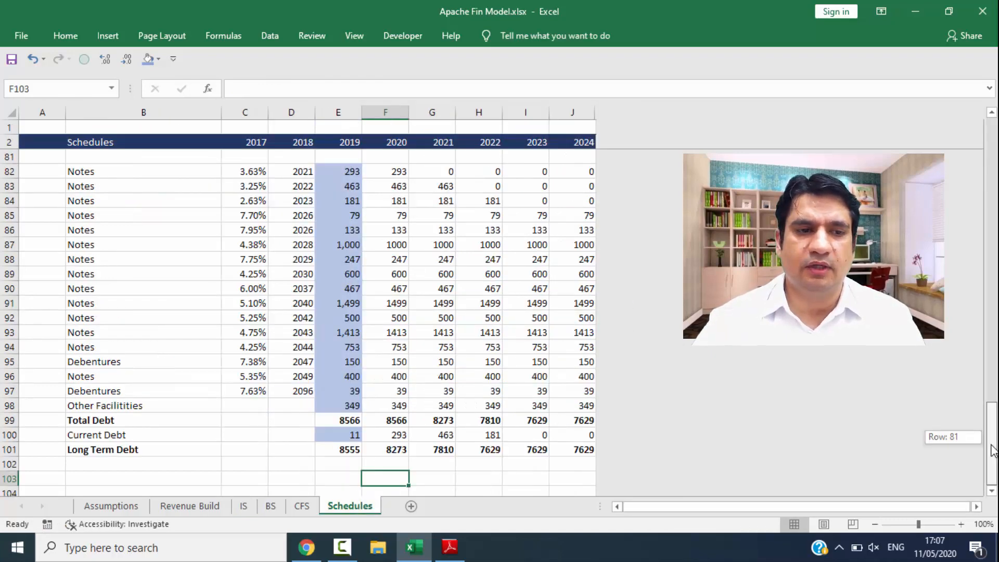
pyautogui.click(992, 492)
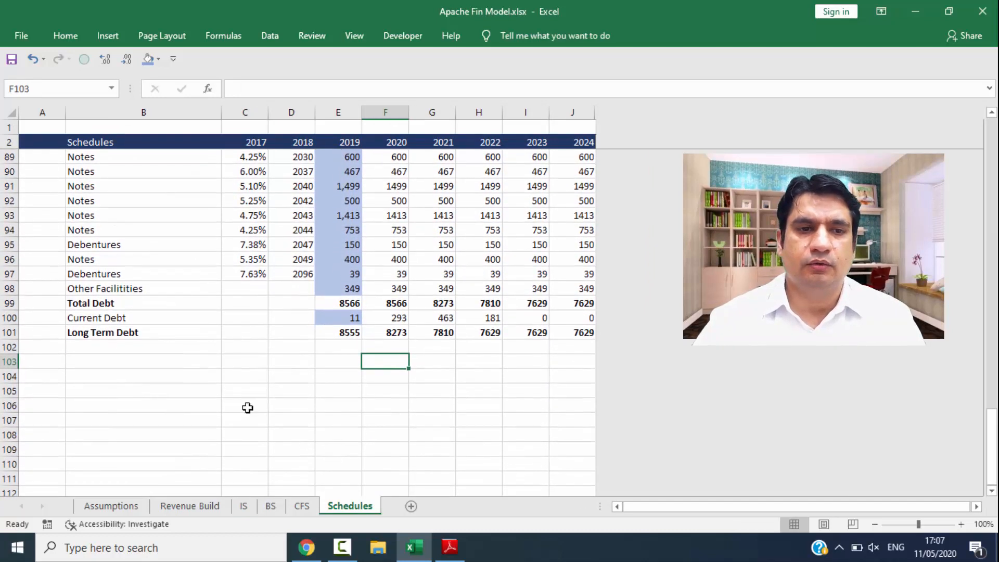
pyautogui.moveTo(154, 349); pyautogui.dragTo(589, 475)
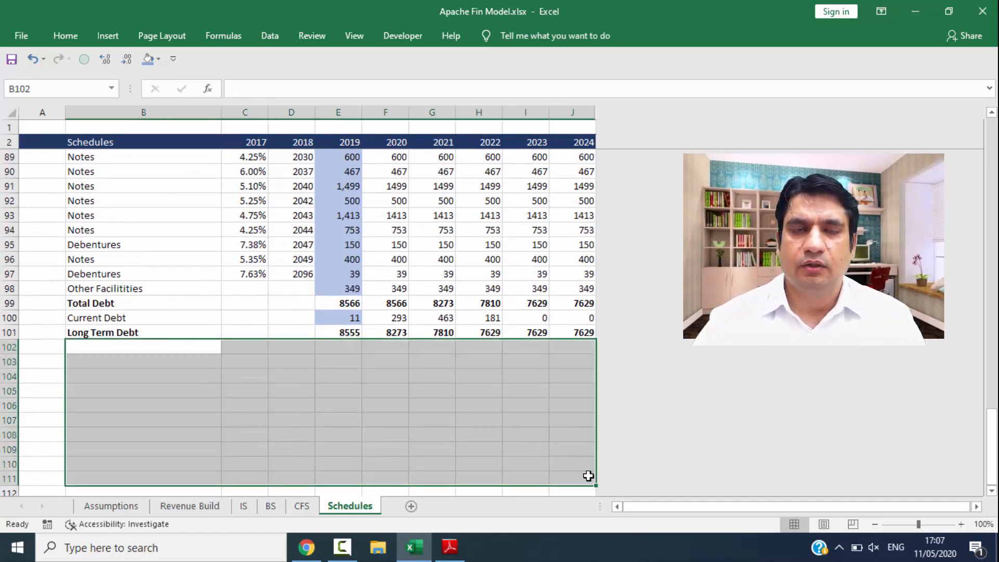